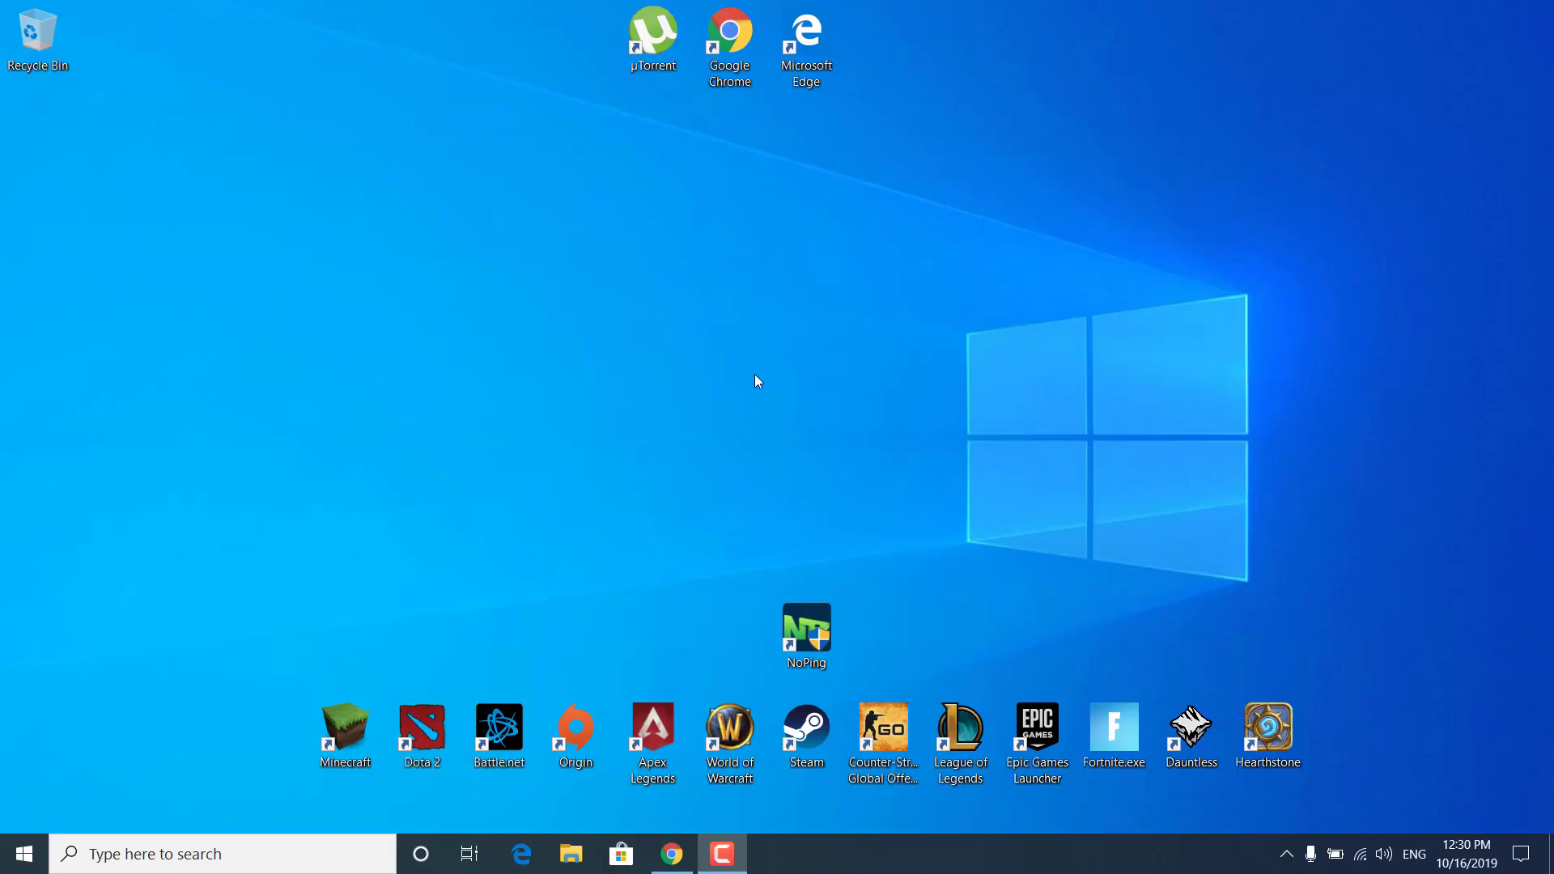
- Find the Run app in Windows Search and open %appdata% to reach the Roaming folder
{"action": "left_click", "coordinate": [182, 855]}
{"action": "type", "text": "run"}
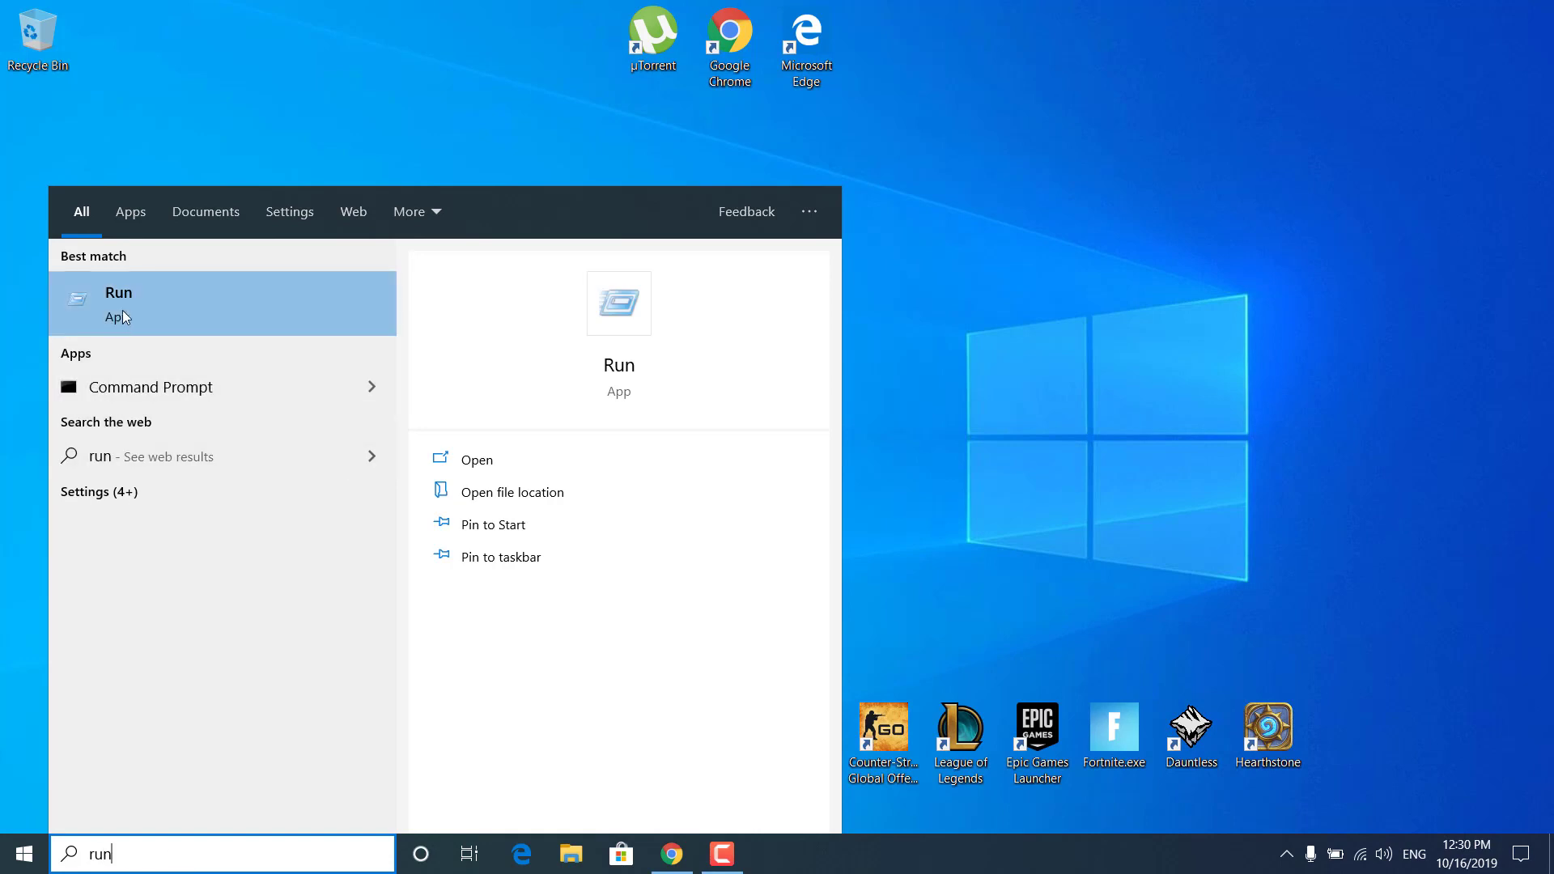
{"action": "left_click", "coordinate": [162, 304]}
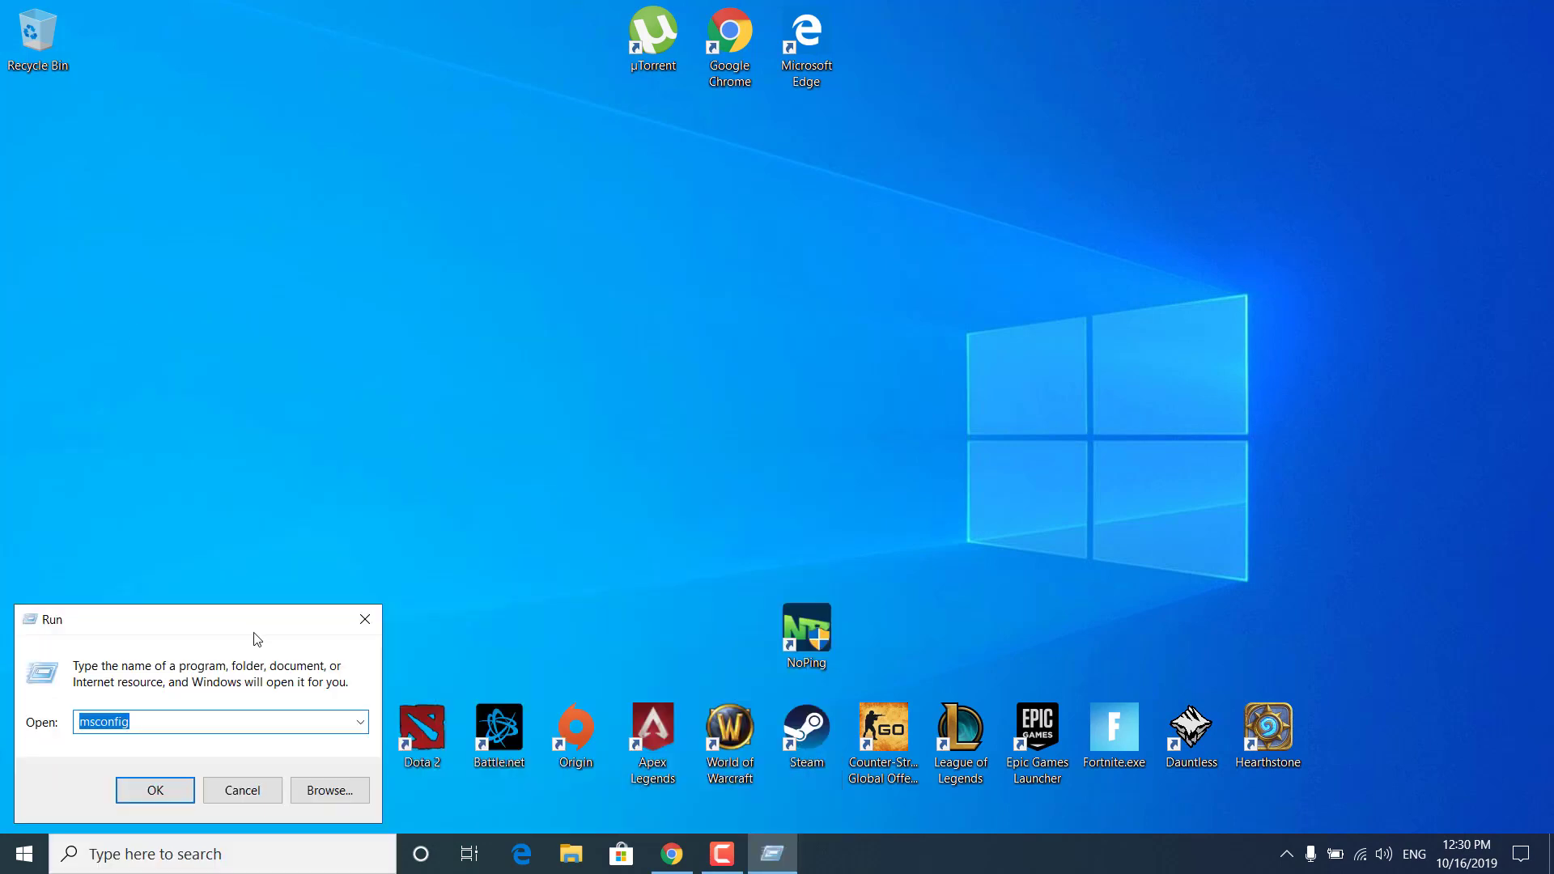
{"action": "type", "text": "%appdata%"}
{"action": "key", "text": "Return"}
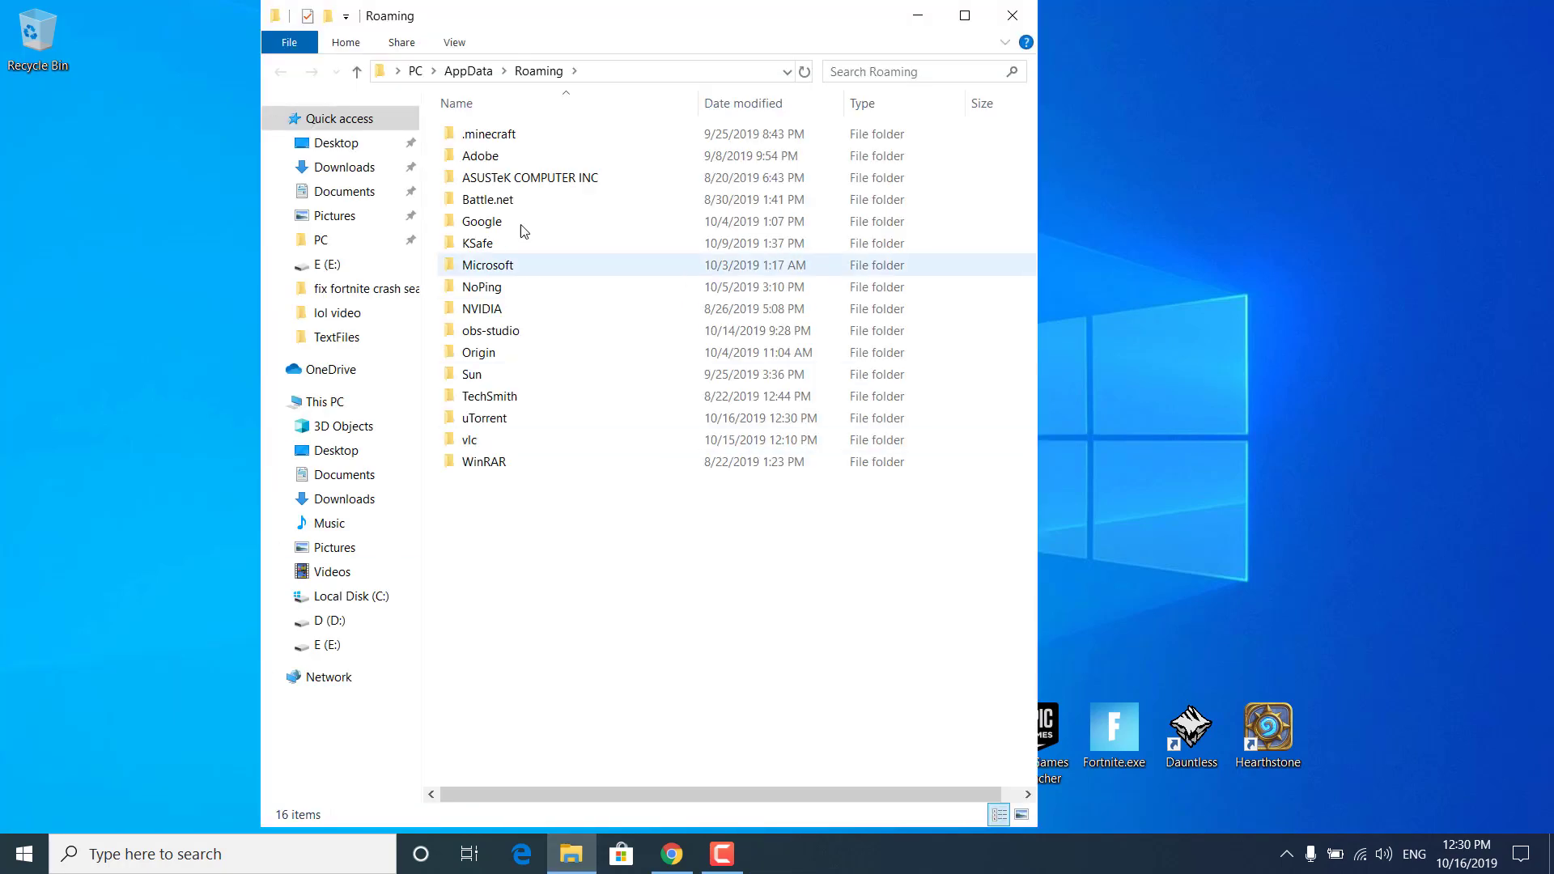
- Browse from AppData into Local\FortniteGame\Saved\Config\WindowsClient and select GameUserSettings.ini
{"action": "left_click", "coordinate": [468, 71]}
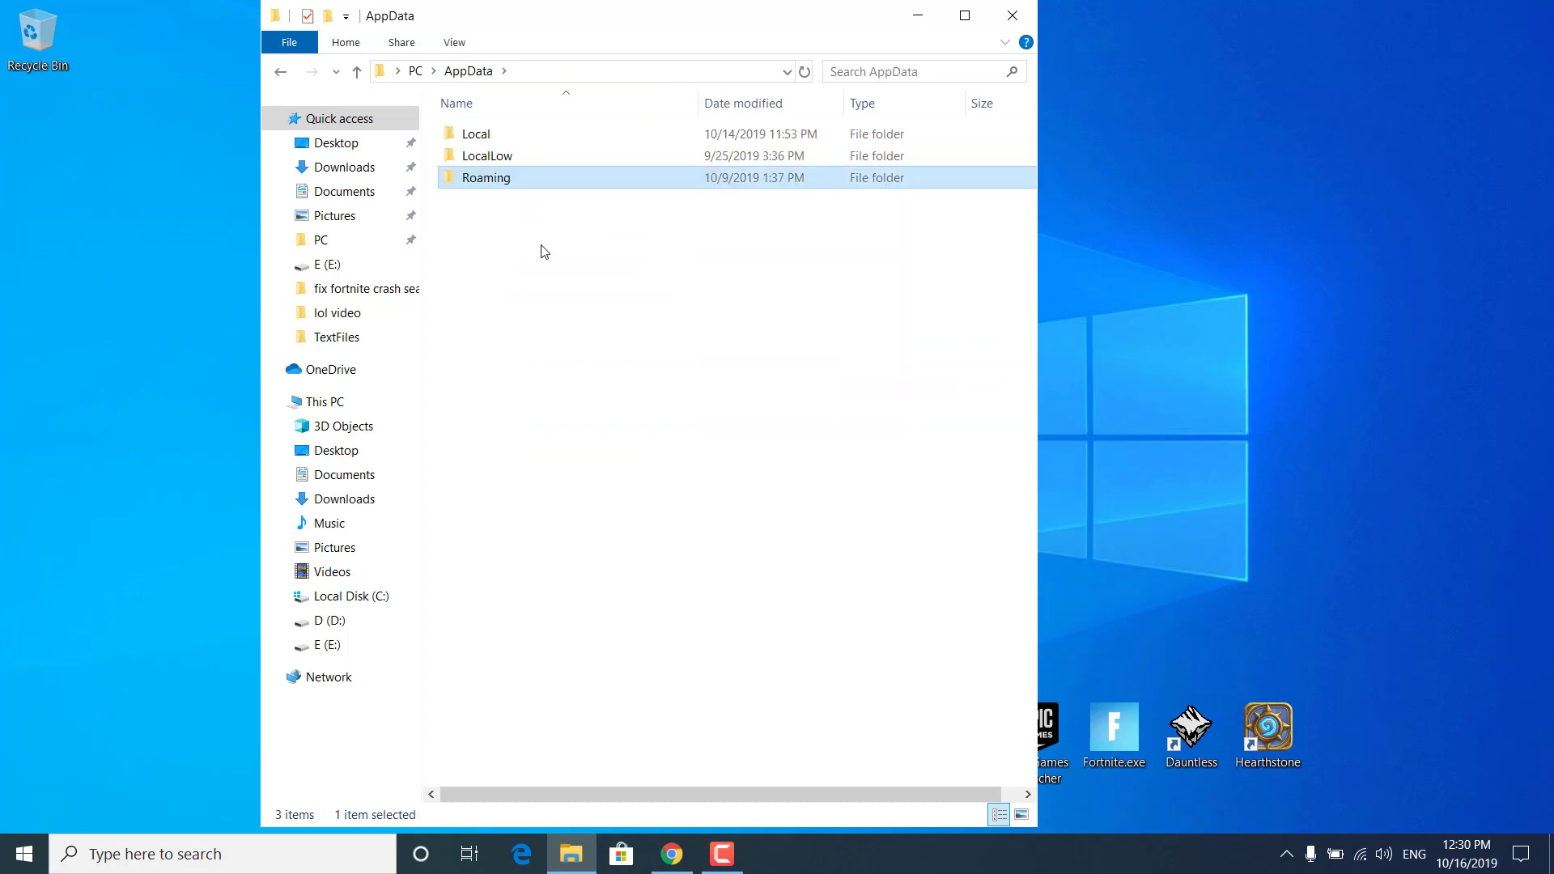
{"action": "double_click", "coordinate": [481, 132]}
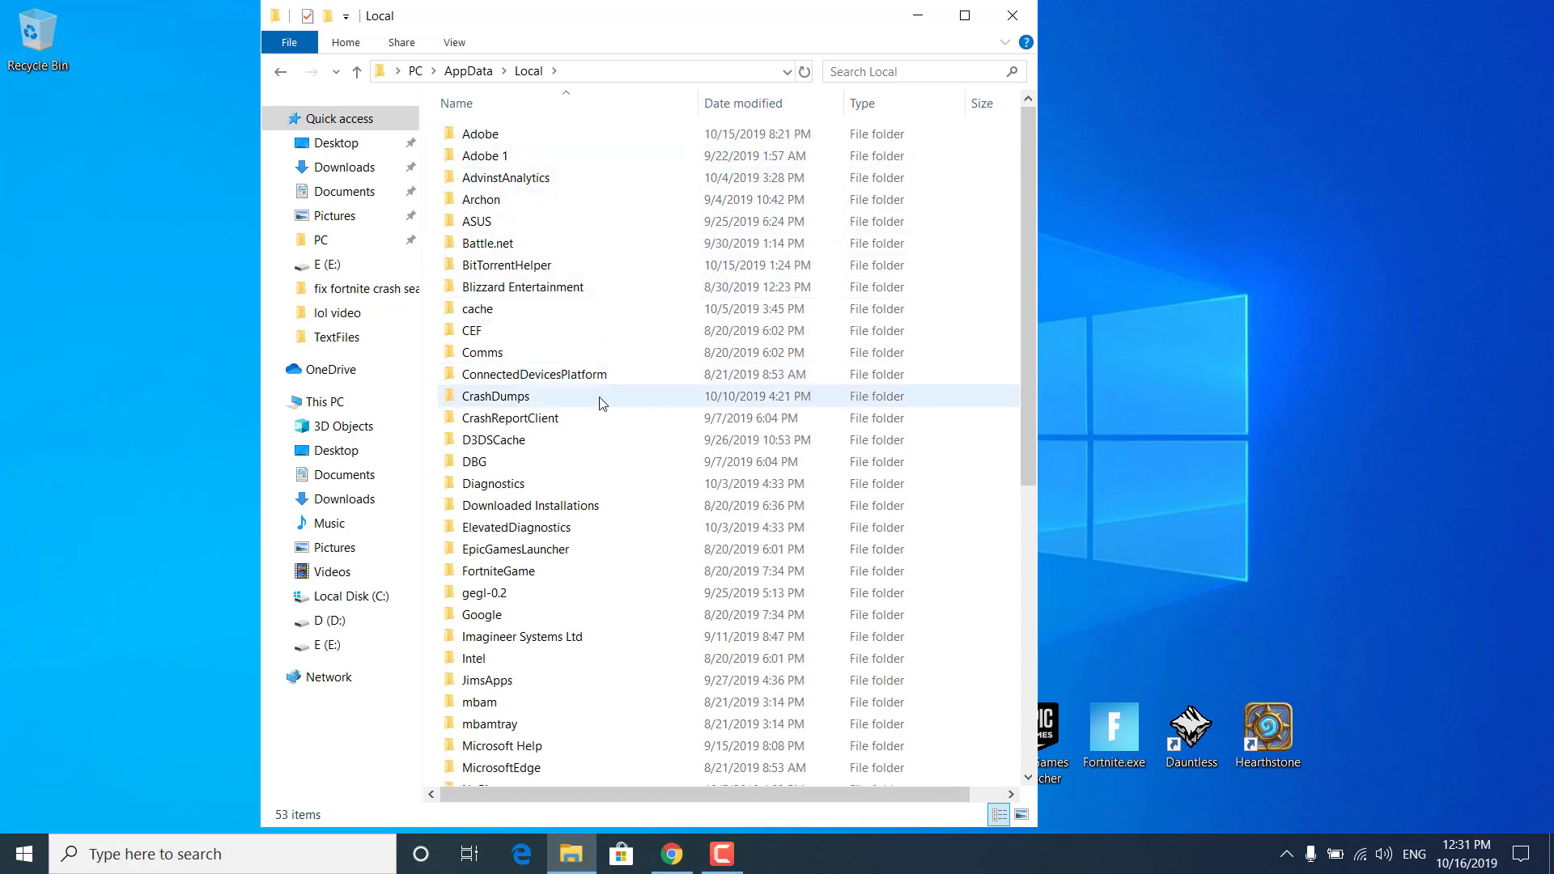
{"action": "double_click", "coordinate": [545, 575]}
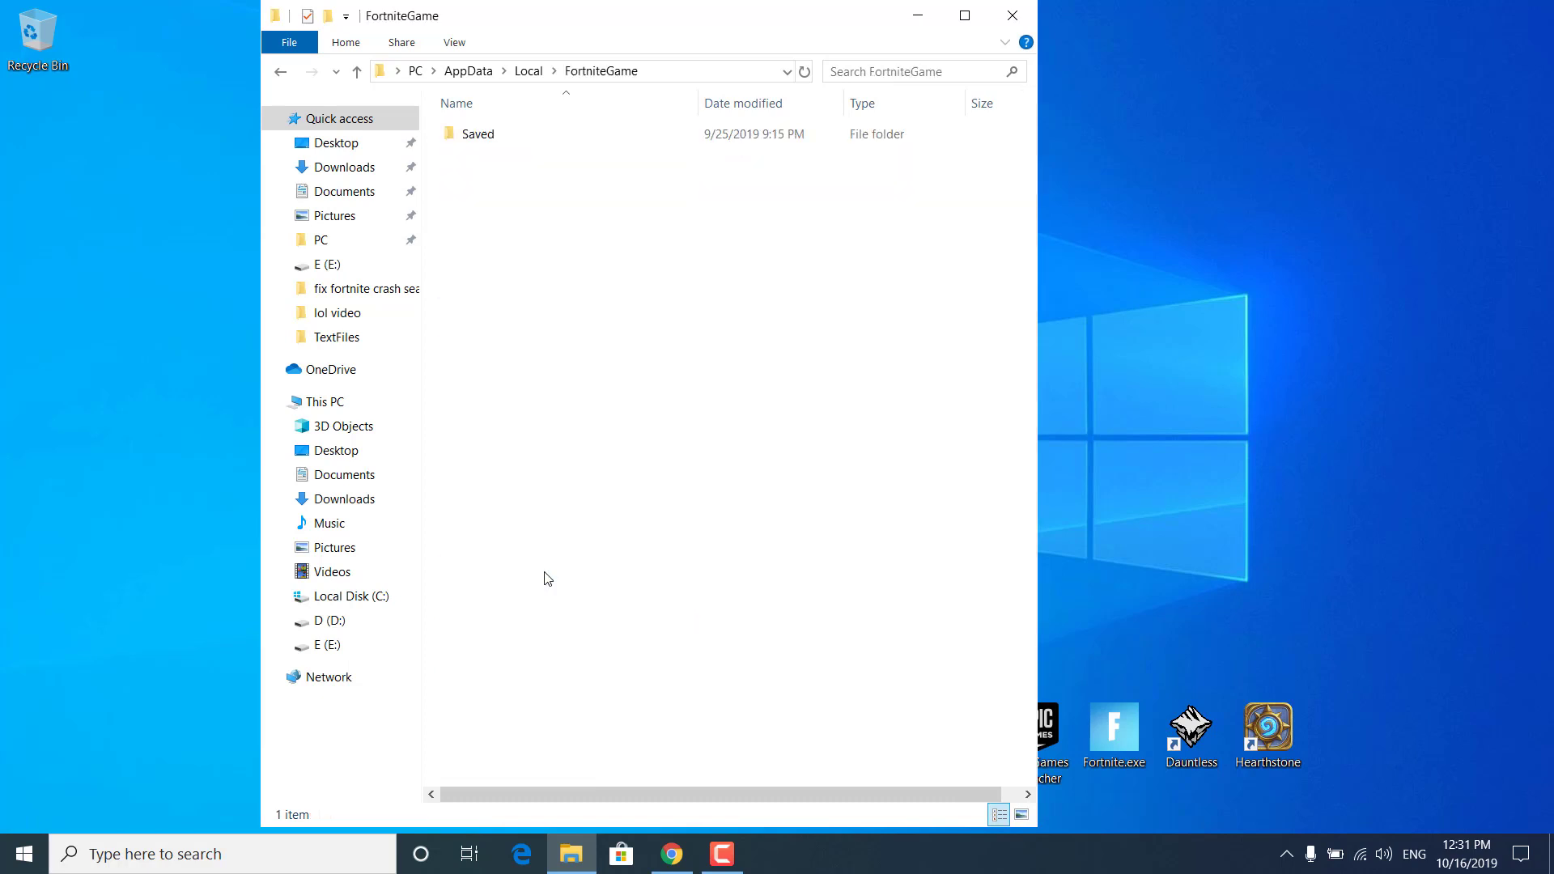
{"action": "double_click", "coordinate": [668, 141]}
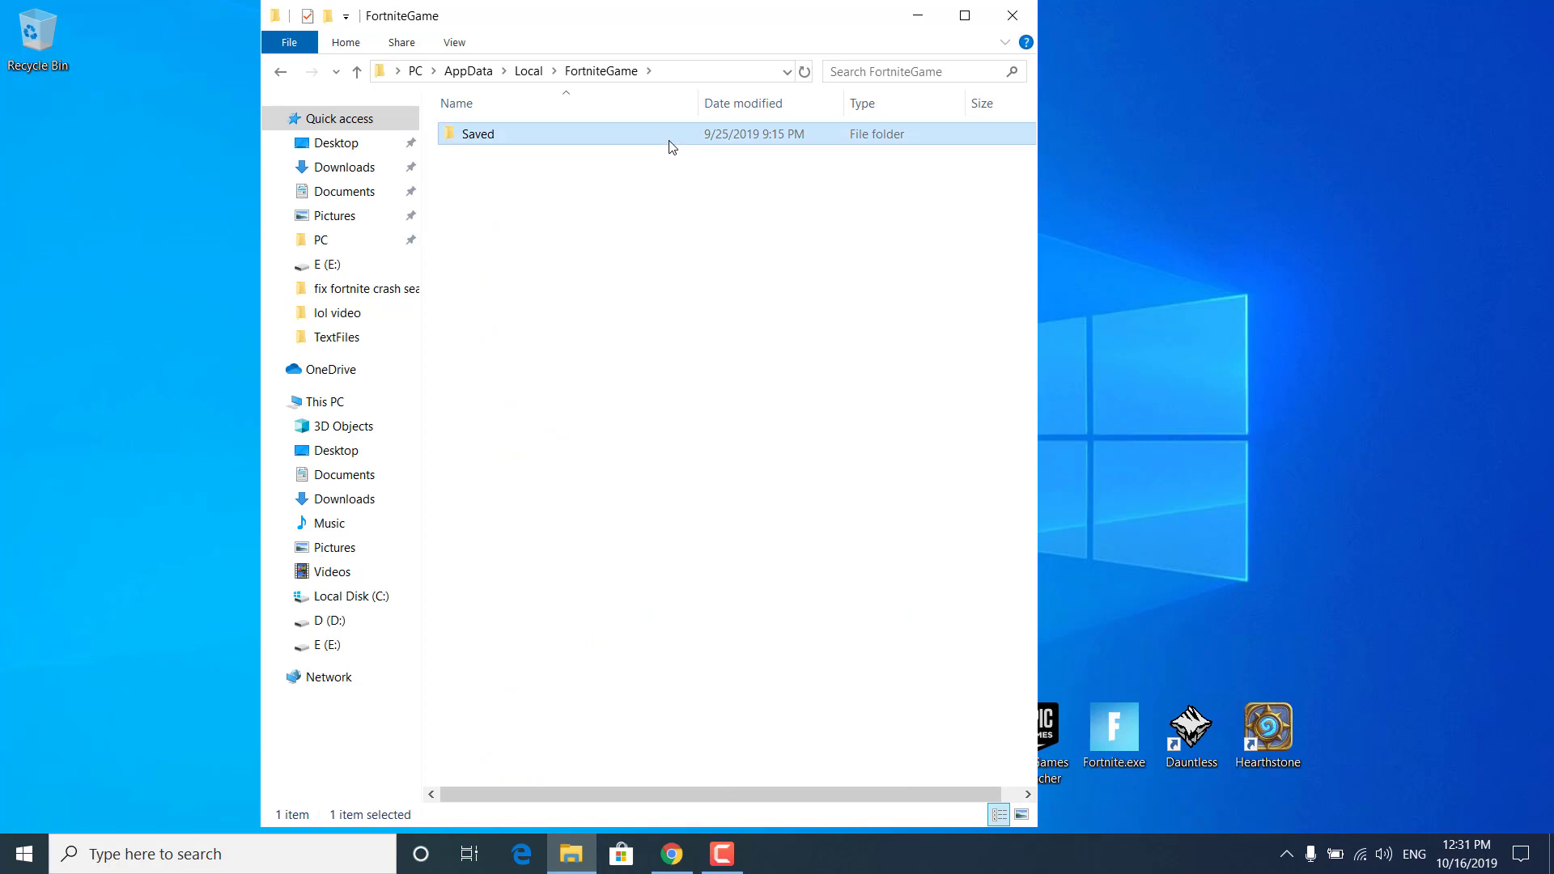
{"action": "left_click", "coordinate": [965, 15]}
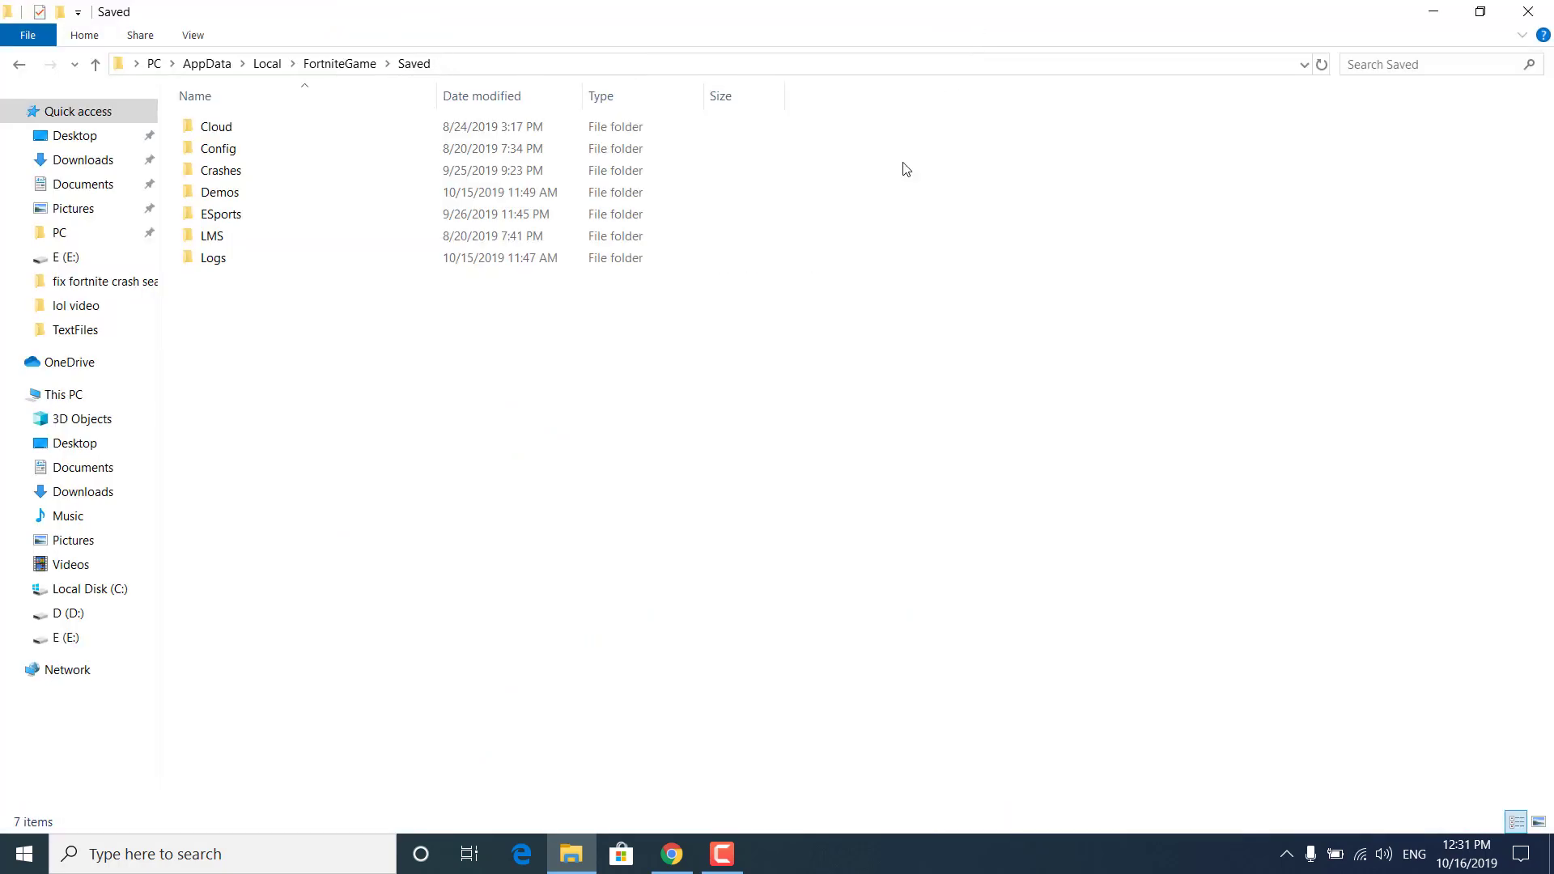
{"action": "double_click", "coordinate": [719, 151]}
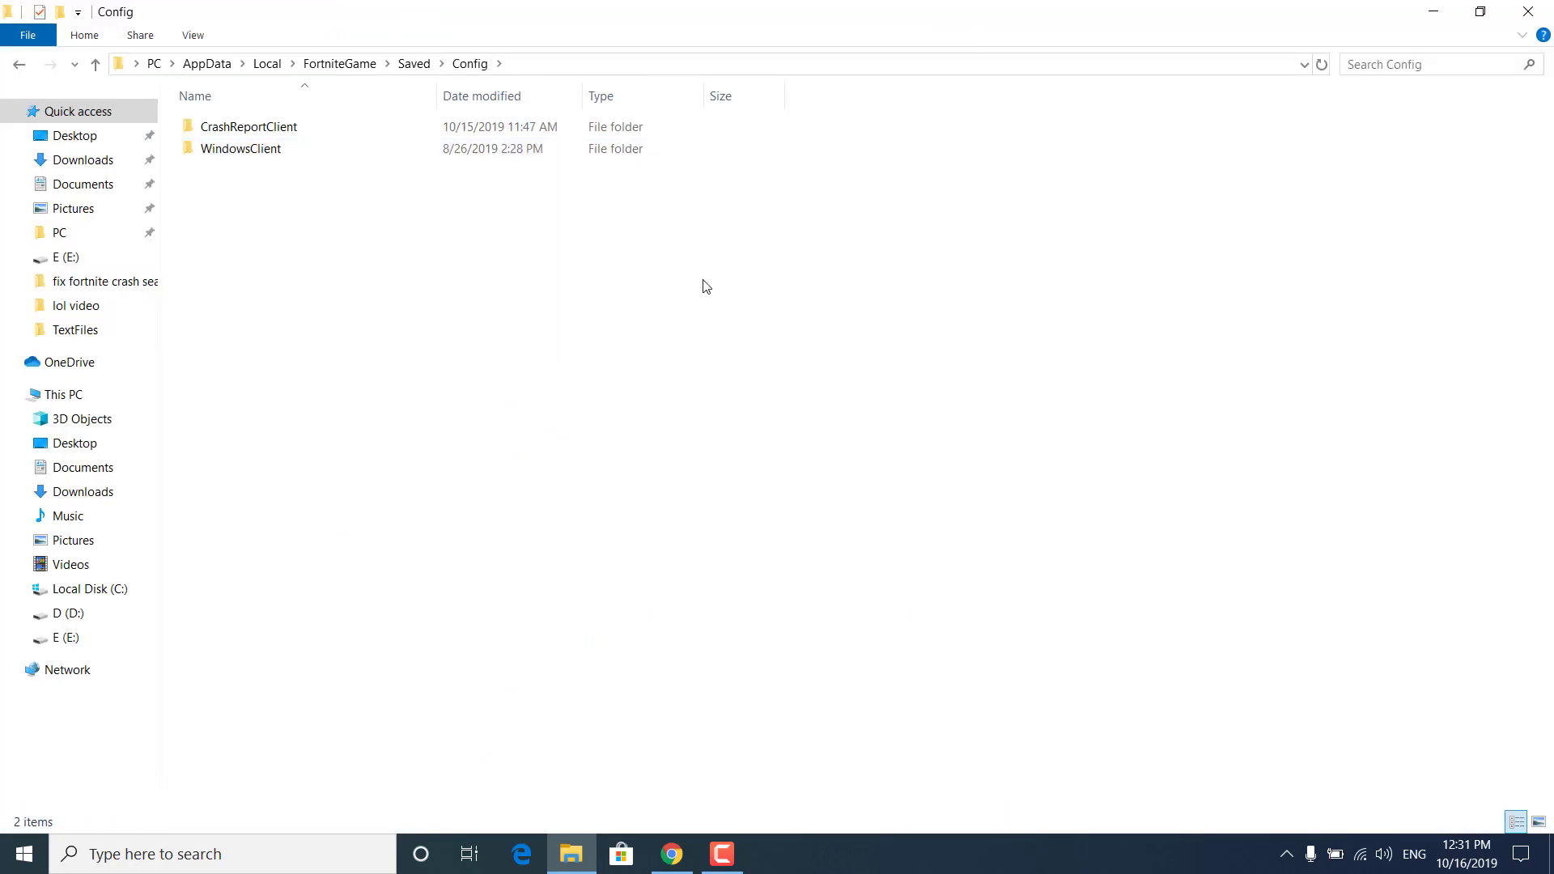
{"action": "double_click", "coordinate": [633, 152]}
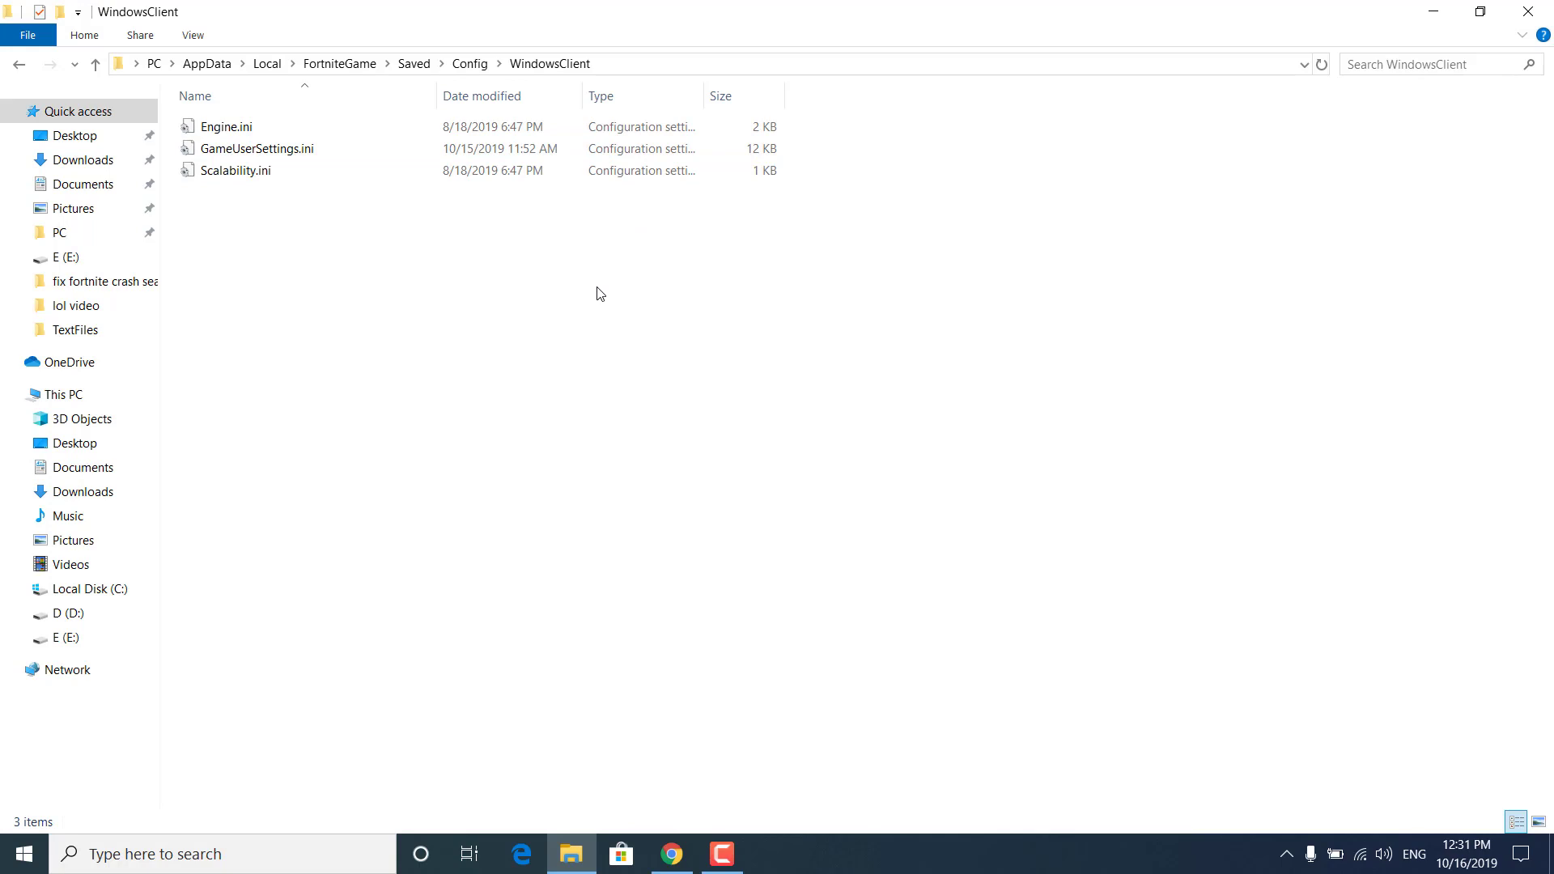
{"action": "left_click", "coordinate": [227, 151]}
- Apply GameUserSettings.ini's properties with the Read-only attribute left unchecked
{"action": "right_click", "coordinate": [293, 147]}
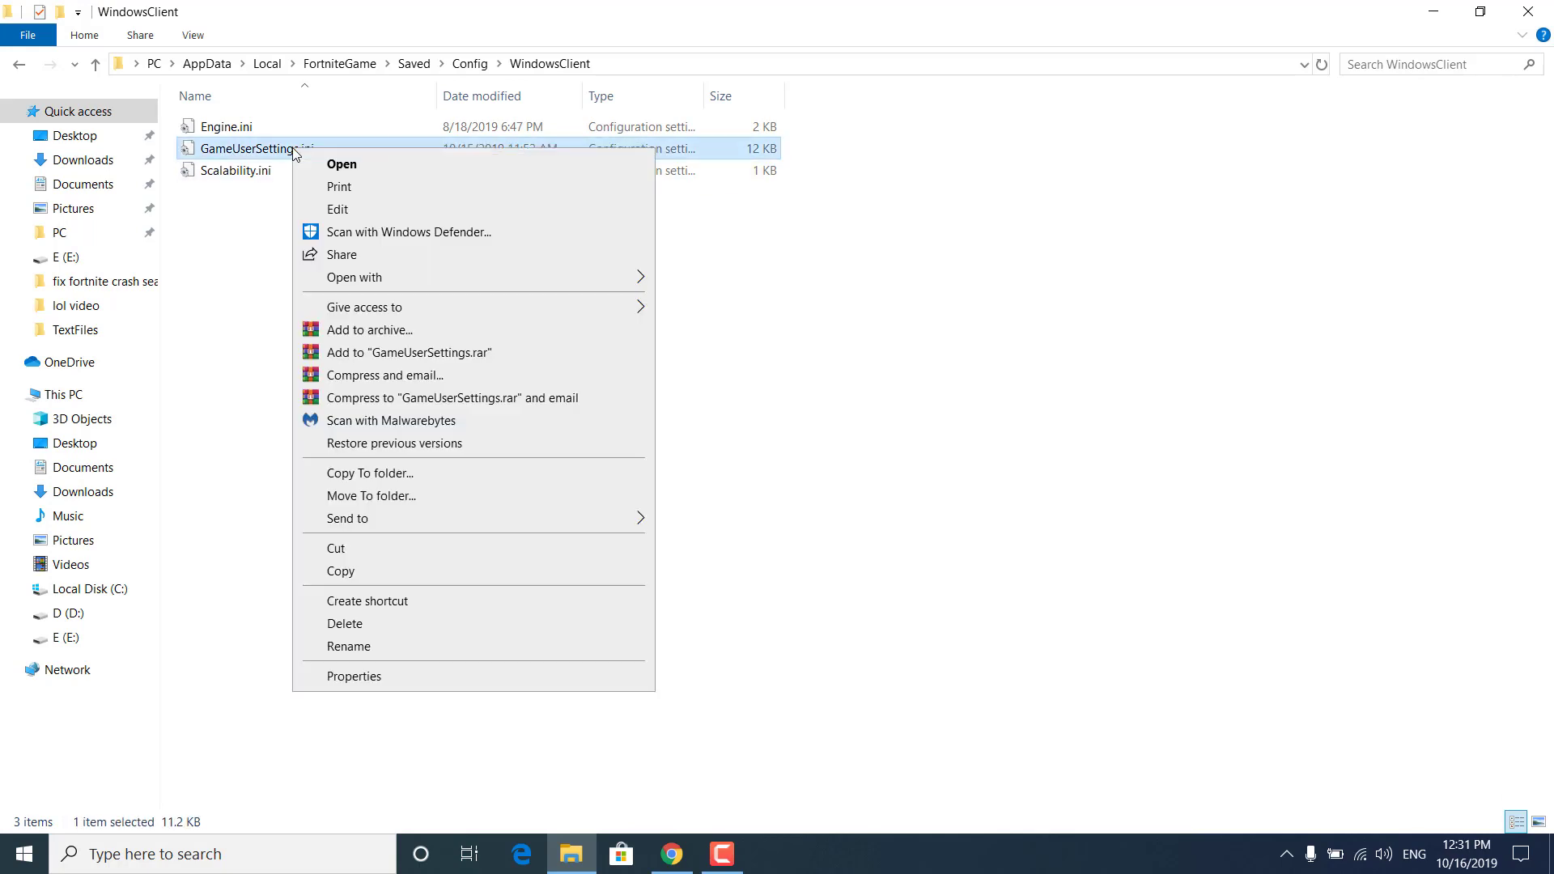
{"action": "left_click", "coordinate": [354, 676]}
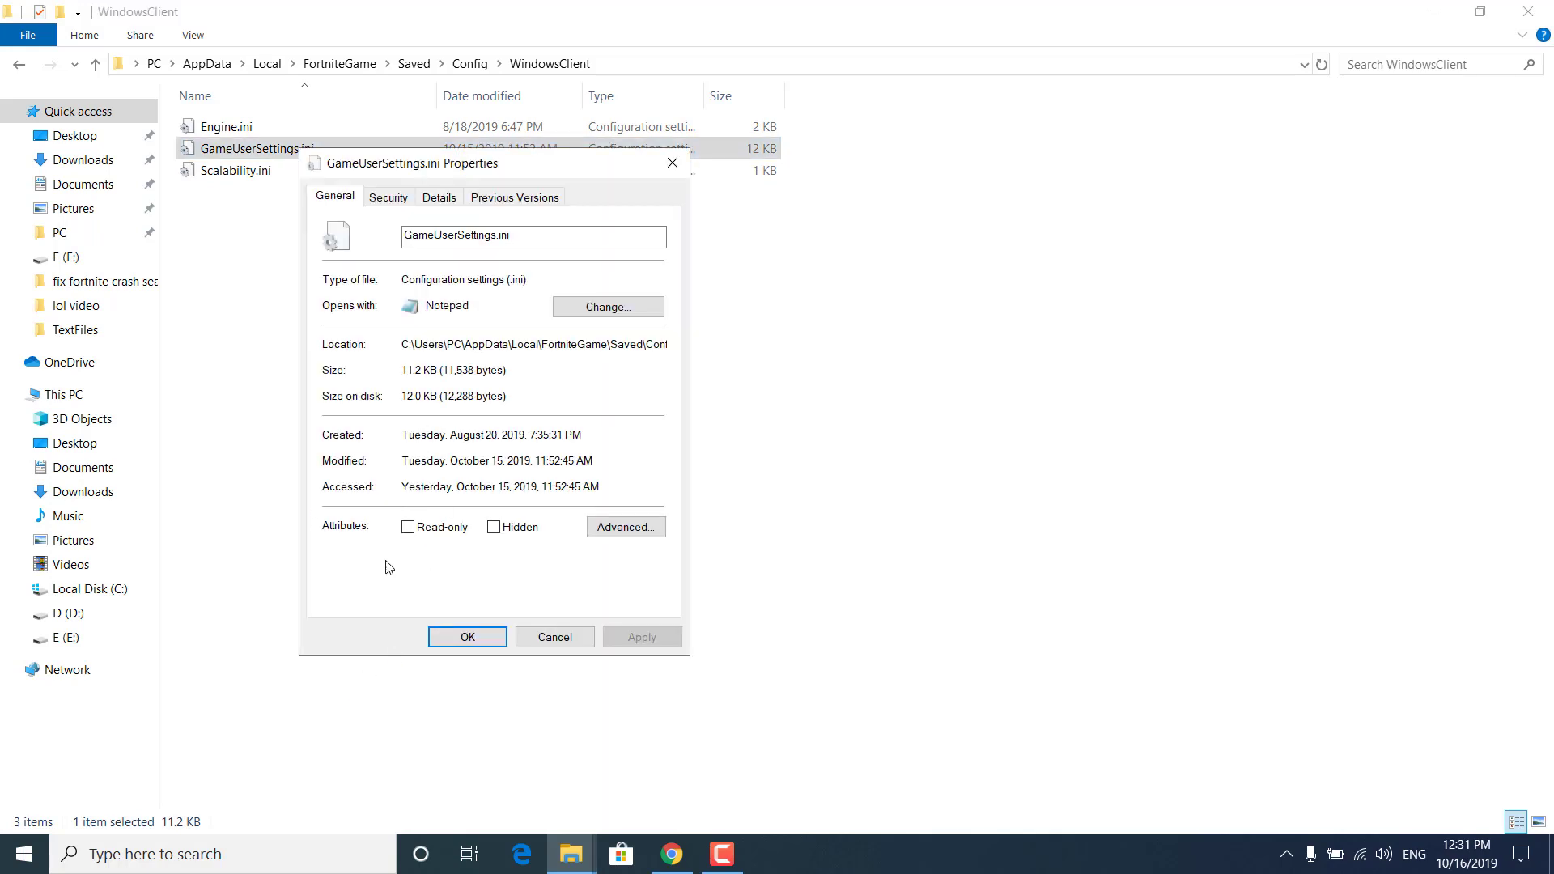
{"action": "left_click", "coordinate": [409, 531]}
{"action": "left_click", "coordinate": [414, 532]}
{"action": "left_click", "coordinate": [628, 637]}
{"action": "left_click", "coordinate": [484, 640]}
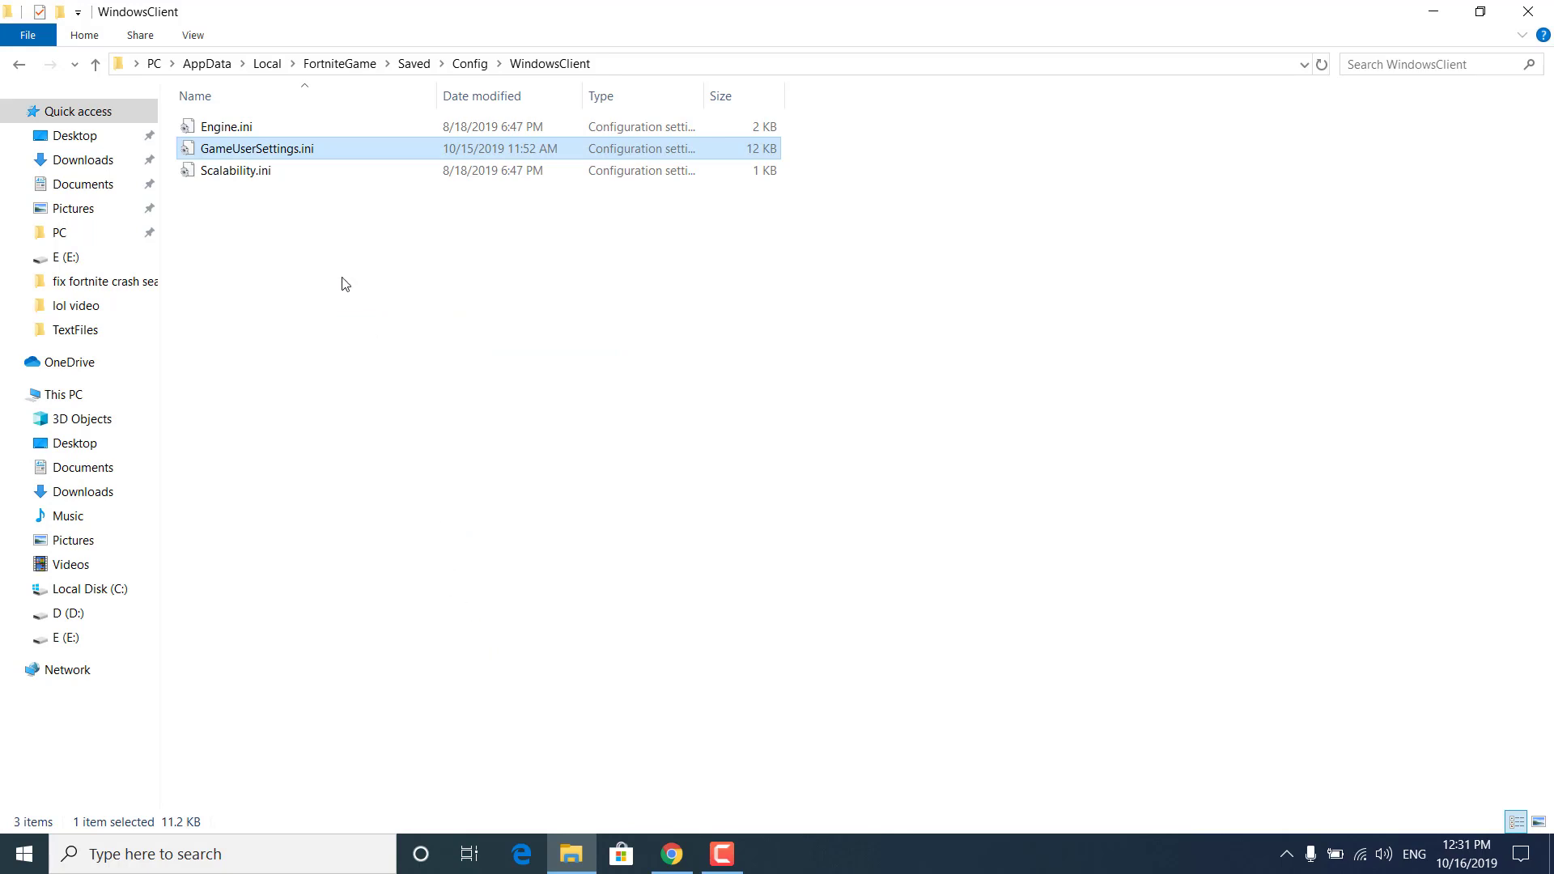
- Open GameUserSettings.ini in Notepad and place its window over the file list
{"action": "right_click", "coordinate": [243, 152]}
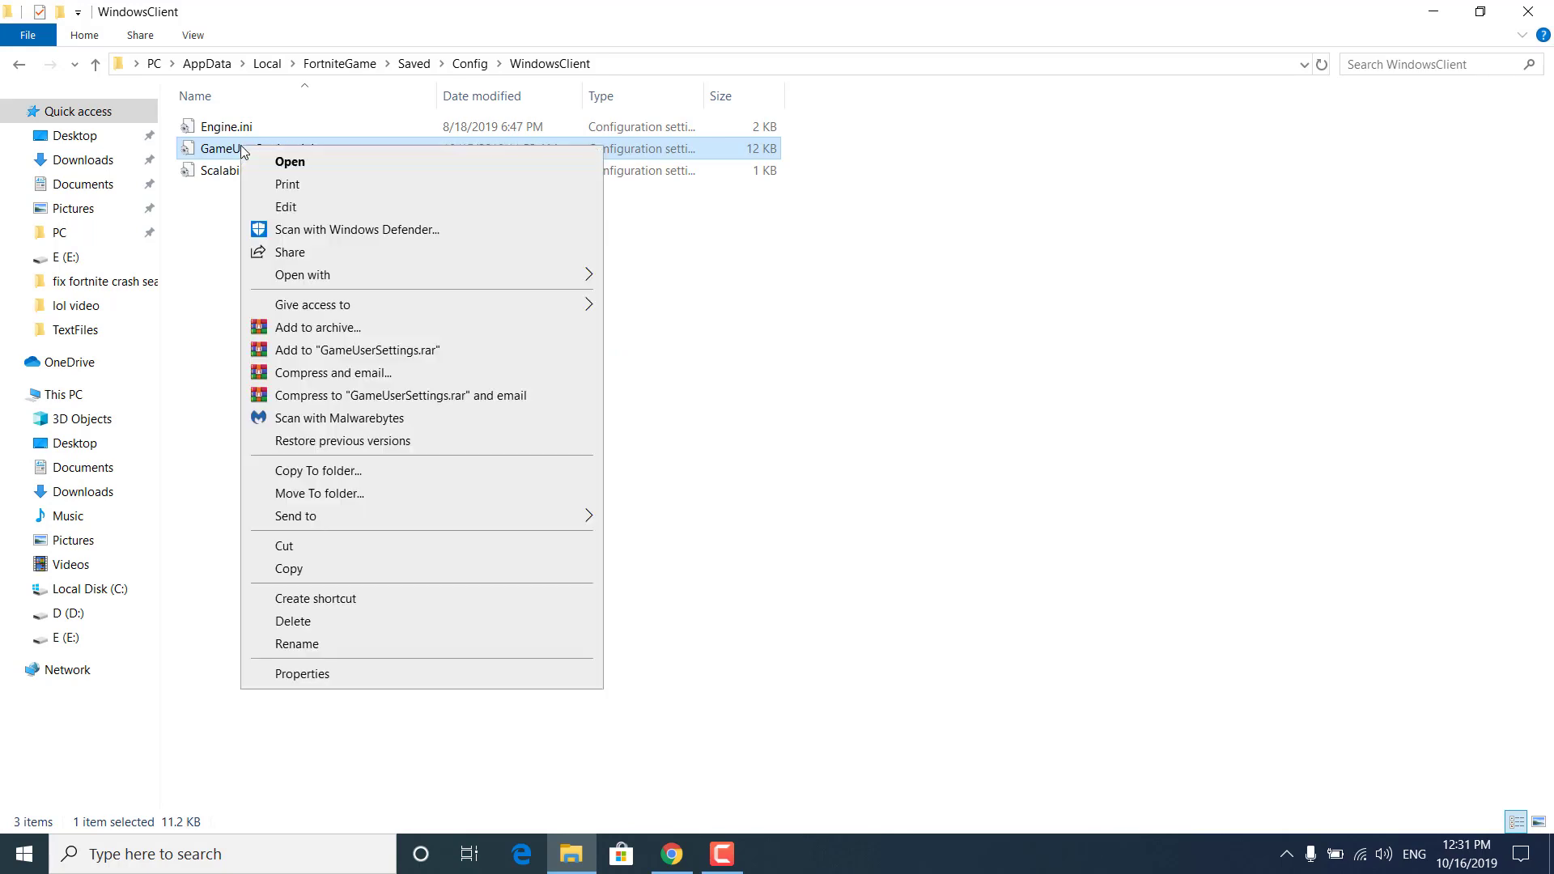
{"action": "mouse_move", "coordinate": [298, 280]}
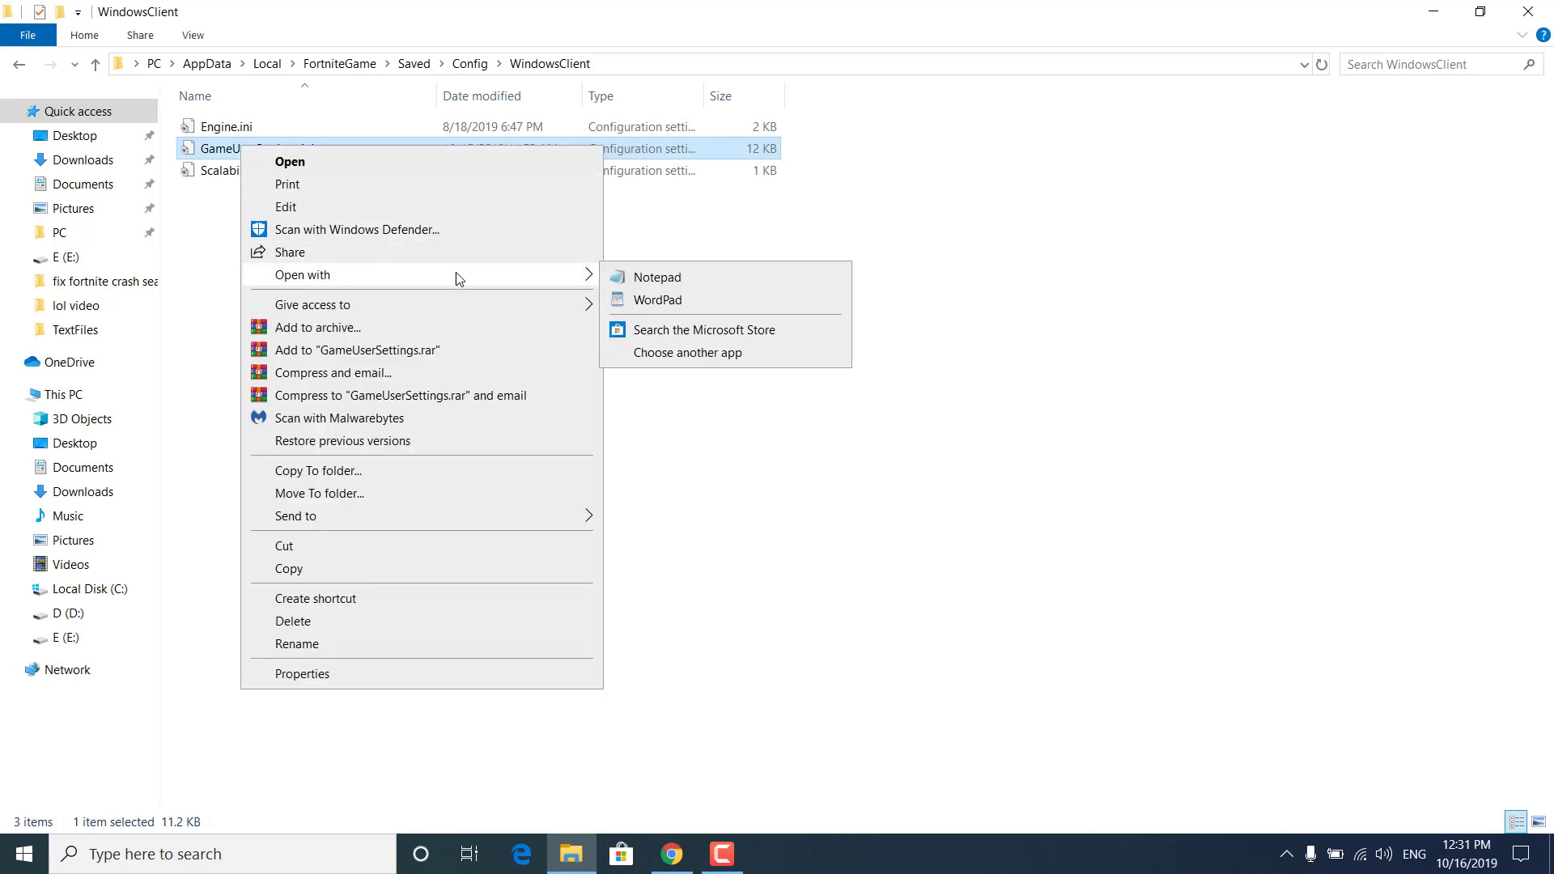
{"action": "left_click", "coordinate": [615, 276]}
{"action": "left_click_drag", "start_coordinate": [1064, 262], "coordinate": [582, 240]}
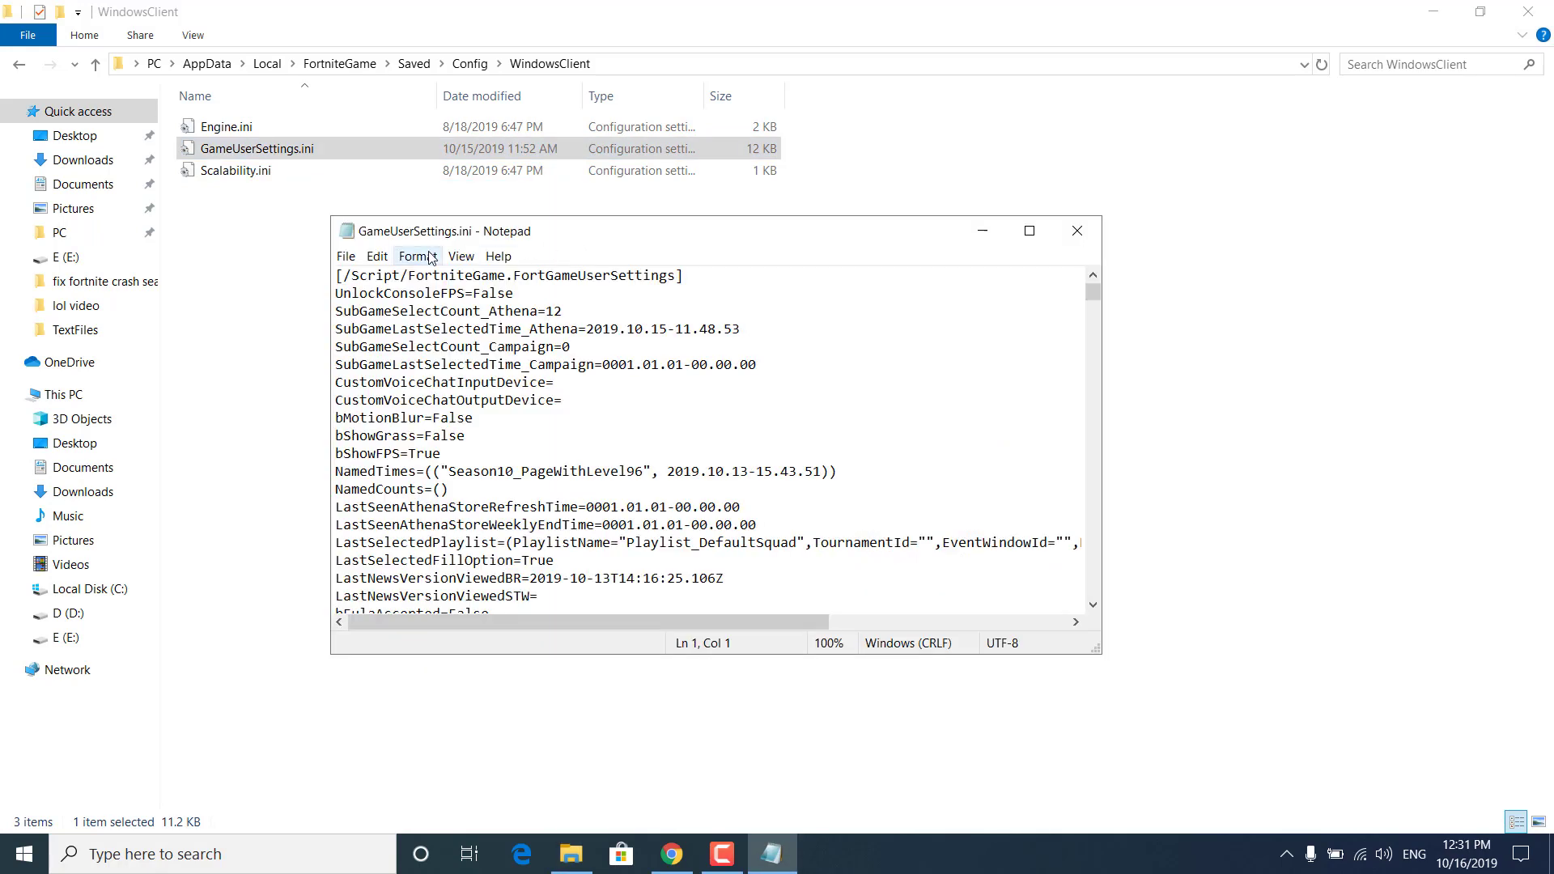
- Search the file for 'multi' until the bAllowMultithreadedRendering setting is reached
{"action": "left_click", "coordinate": [377, 257]}
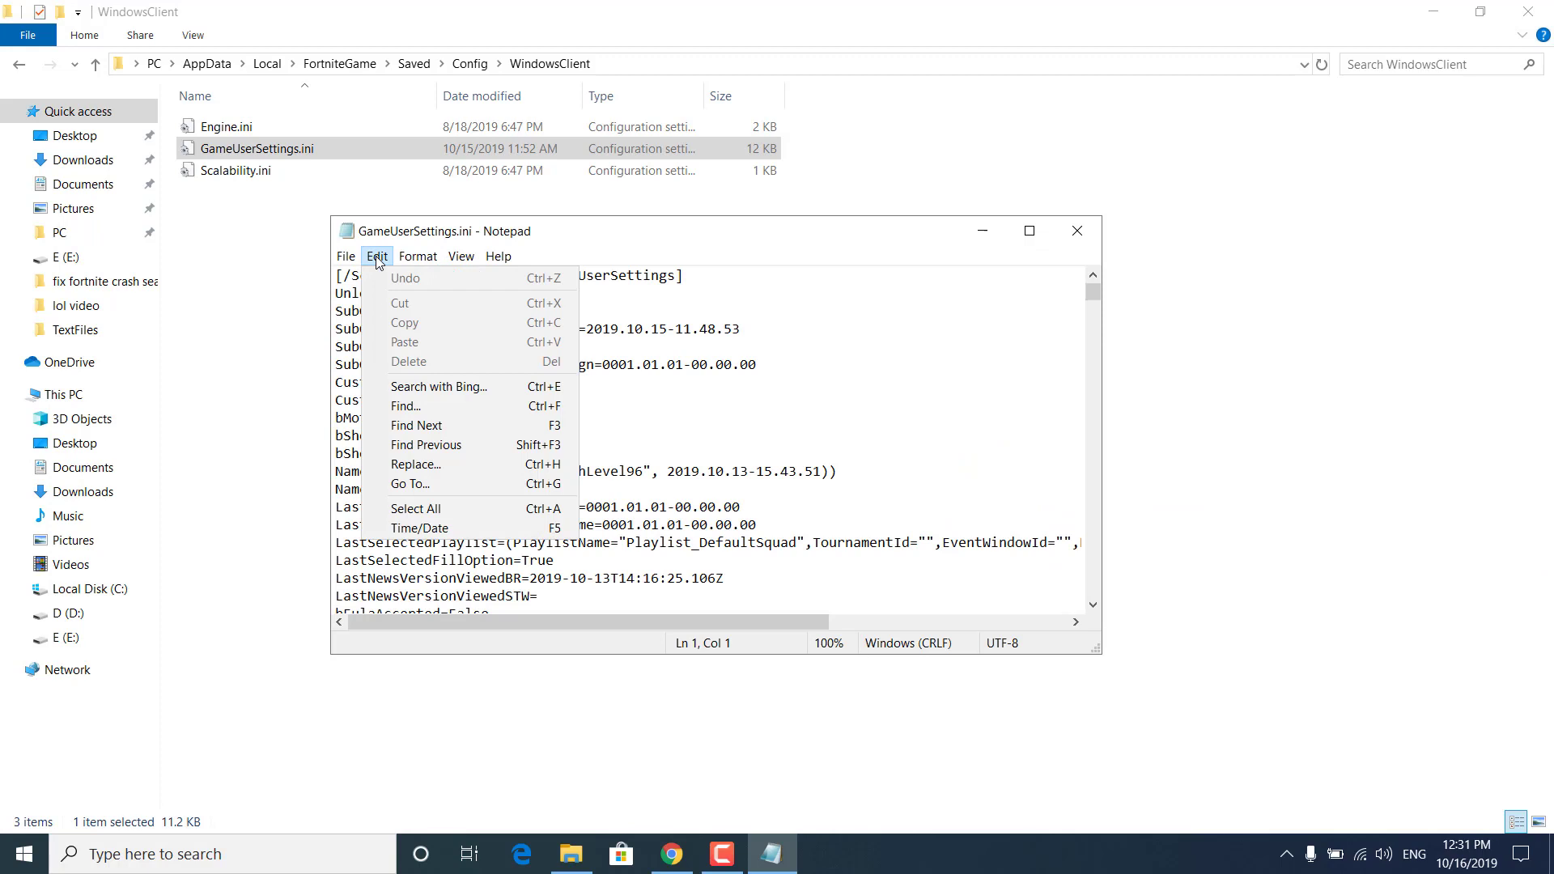
{"action": "left_click", "coordinate": [400, 408]}
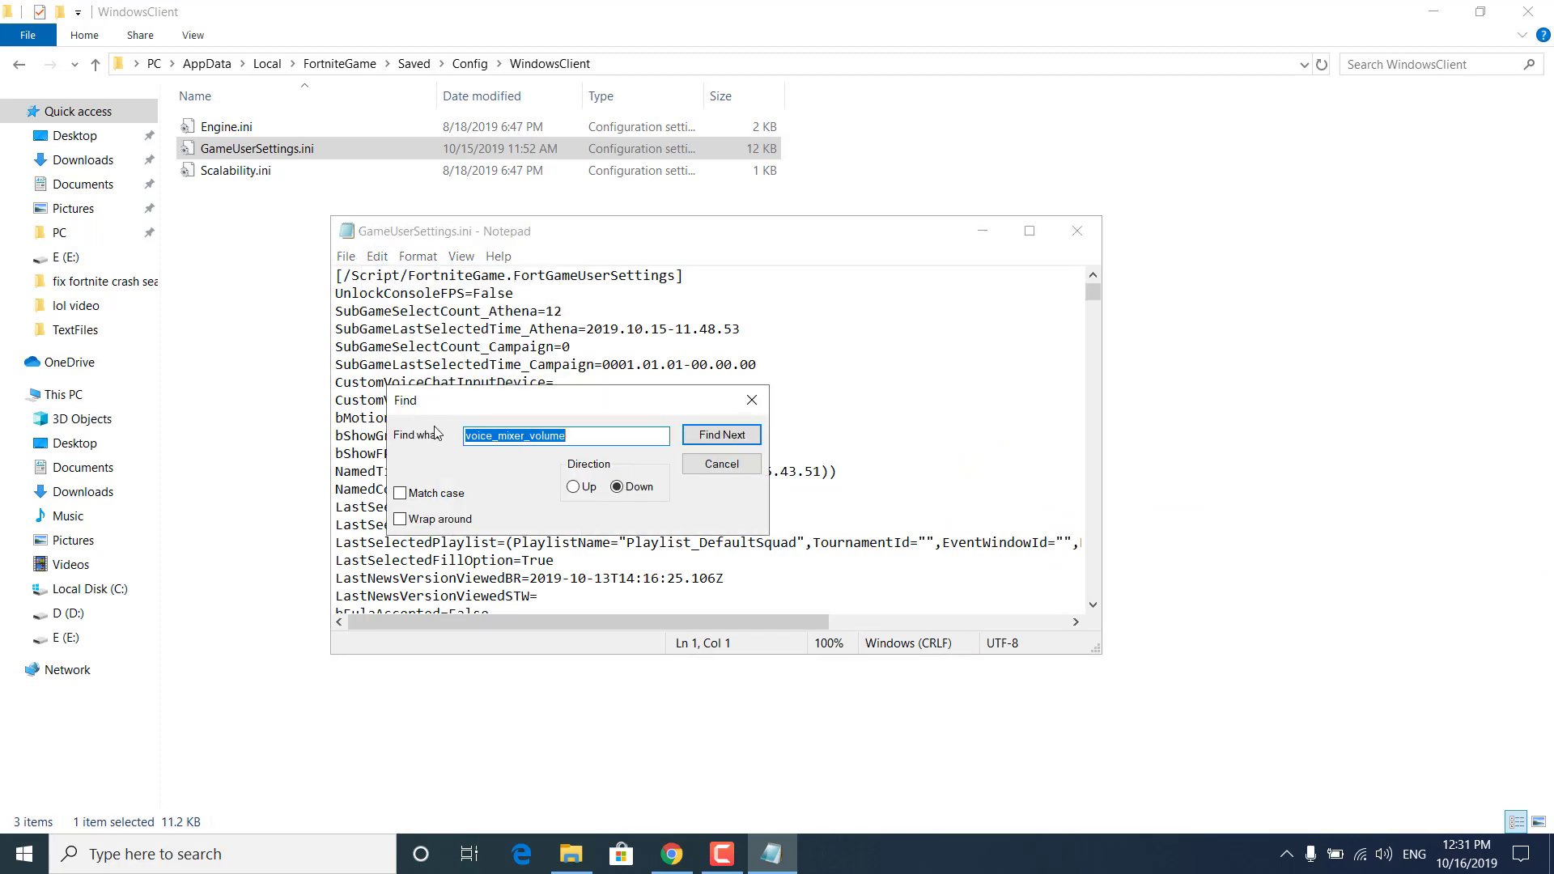
{"action": "type", "text": "multi"}
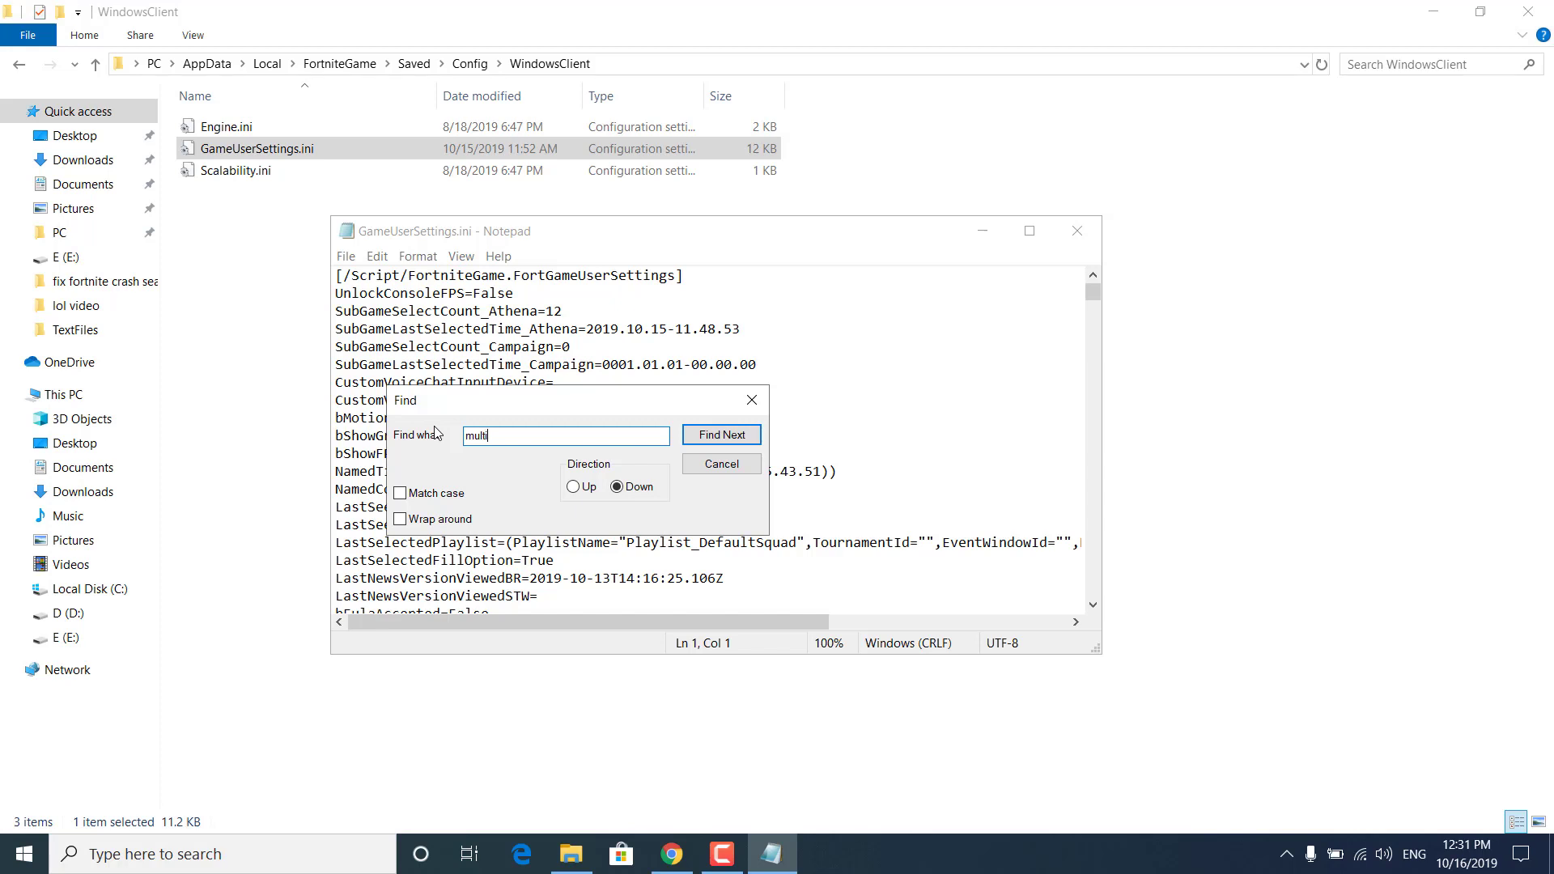
{"action": "left_click", "coordinate": [731, 437]}
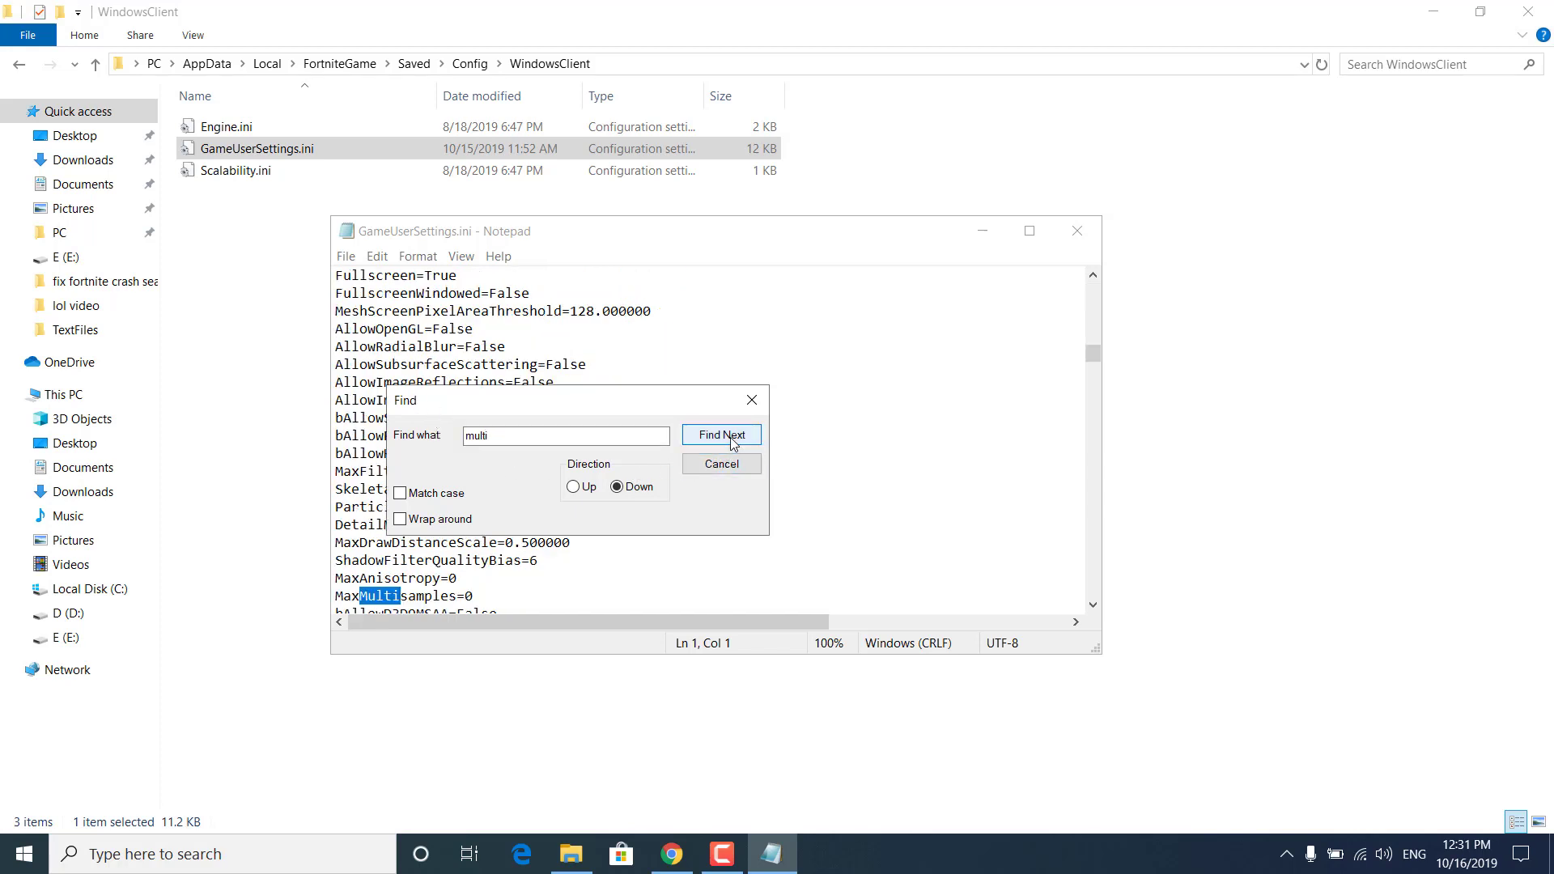
{"action": "left_click", "coordinate": [731, 437]}
{"action": "left_click", "coordinate": [731, 437]}
{"action": "left_click", "coordinate": [730, 438]}
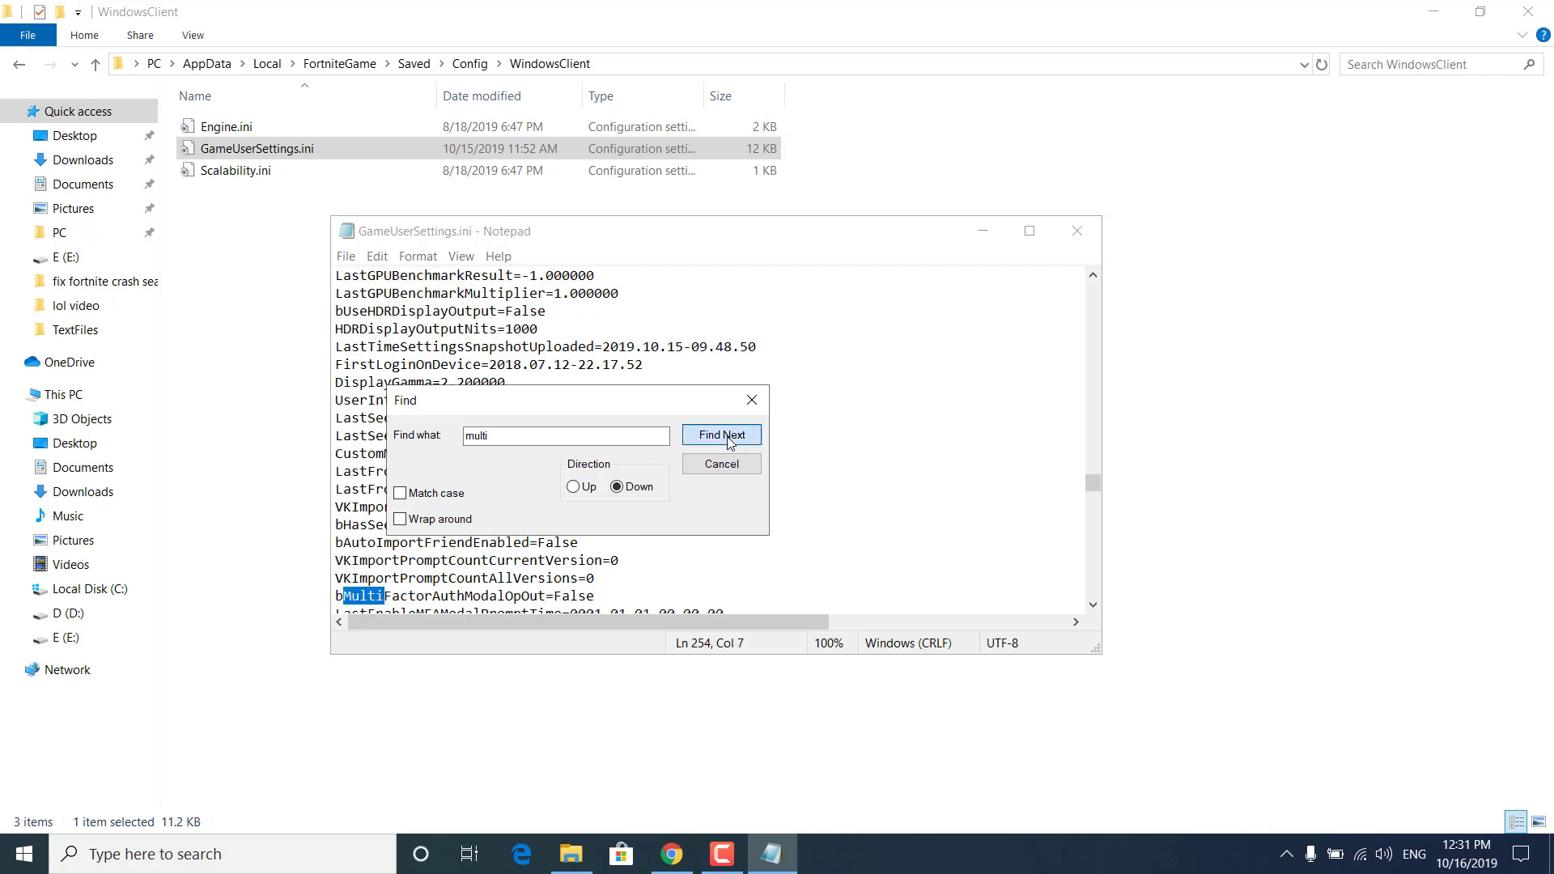
{"action": "left_click", "coordinate": [731, 440]}
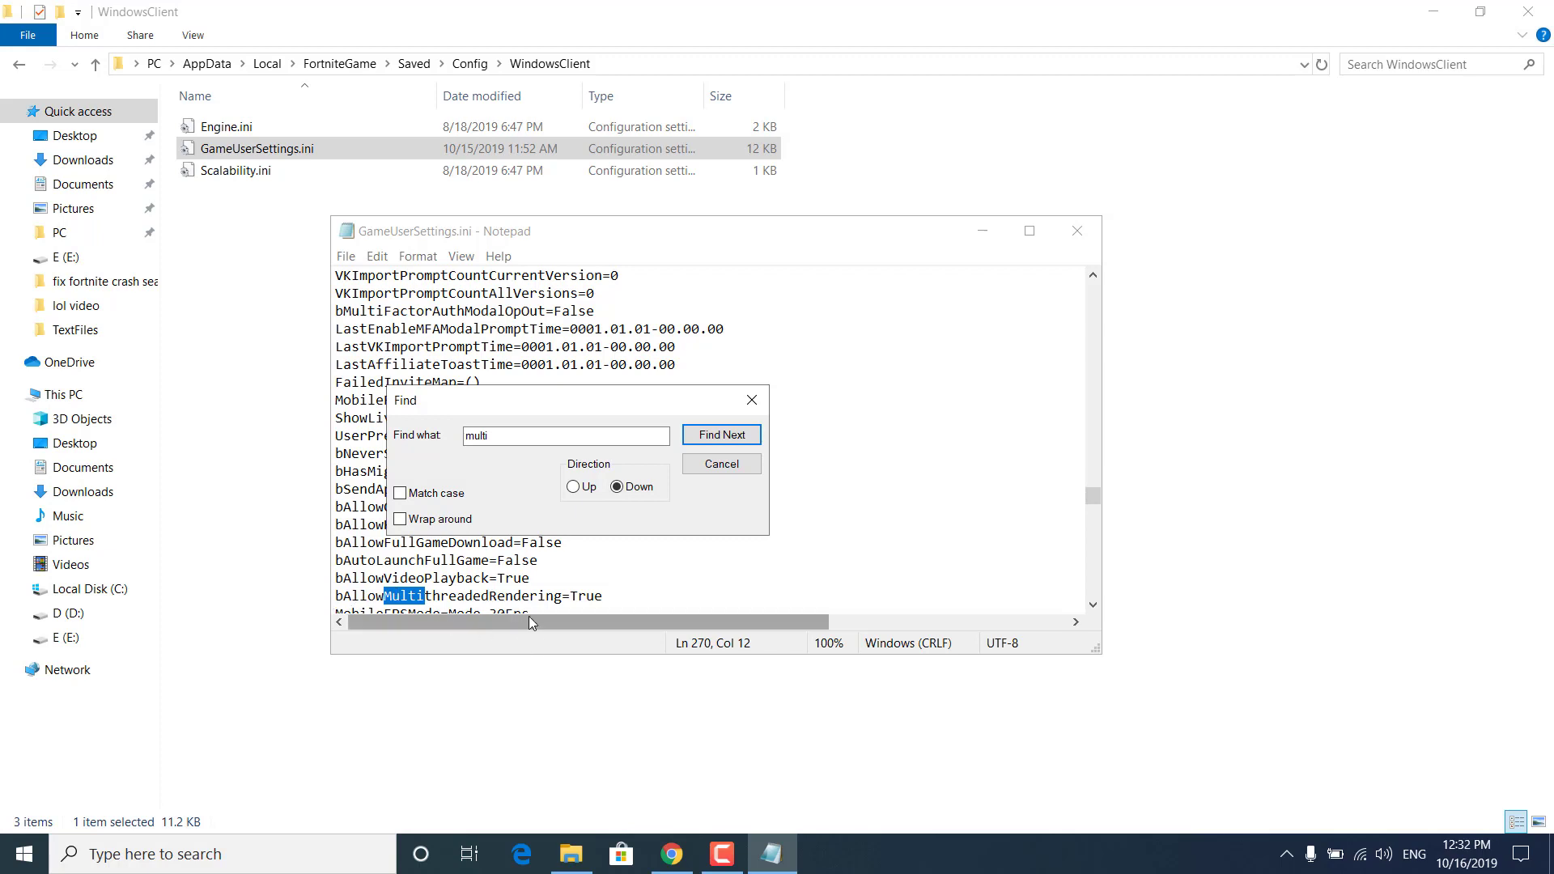
{"action": "left_click", "coordinate": [721, 466]}
- Change bAllowMultithreadedRendering to True, save the file and close Notepad
{"action": "scroll", "coordinate": [729, 481], "scroll_direction": "down", "scroll_amount": 2}
{"action": "left_click", "coordinate": [498, 488]}
{"action": "left_click_drag", "start_coordinate": [624, 486], "coordinate": [572, 488]}
{"action": "type", "text": "T"}
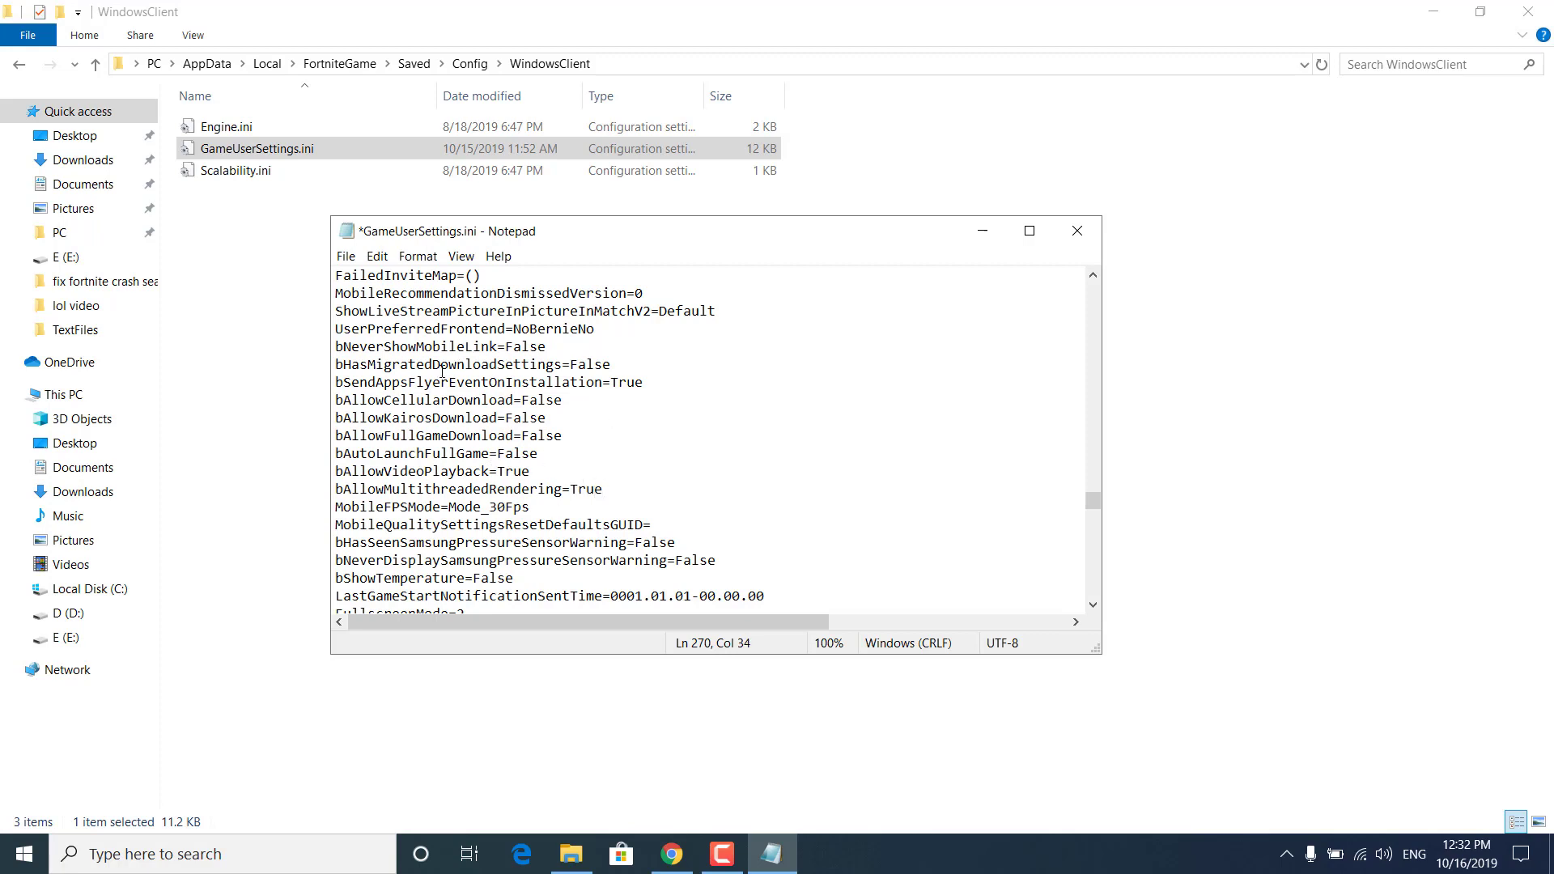
{"action": "left_click", "coordinate": [346, 256]}
{"action": "left_click", "coordinate": [369, 328]}
{"action": "left_click", "coordinate": [1077, 233]}
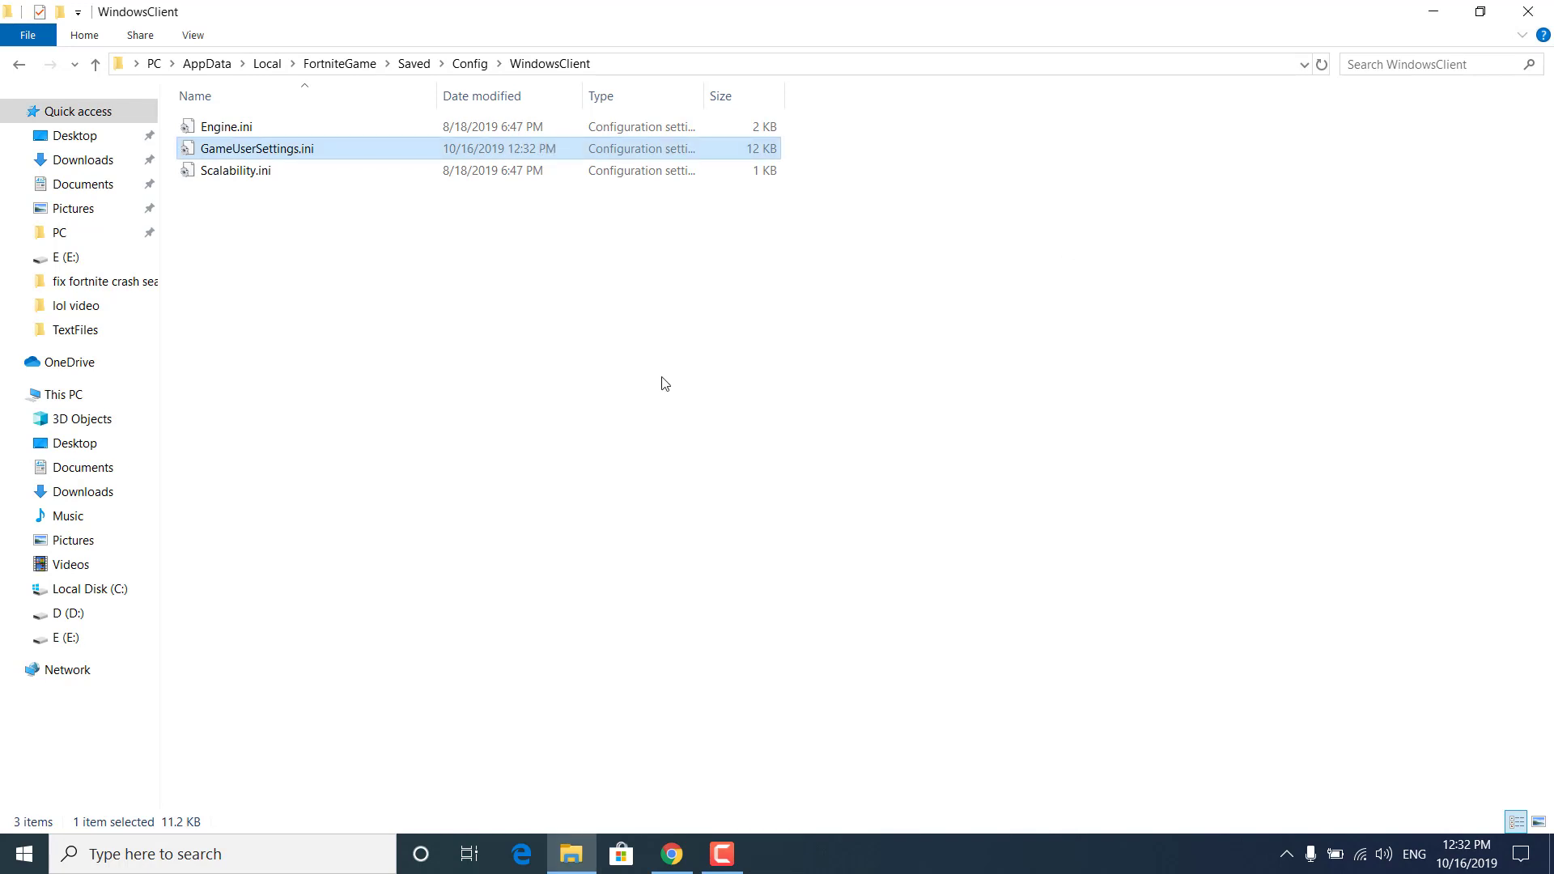
- Mark GameUserSettings.ini Read-only in its Properties, then close the File Explorer window
{"action": "right_click", "coordinate": [289, 148]}
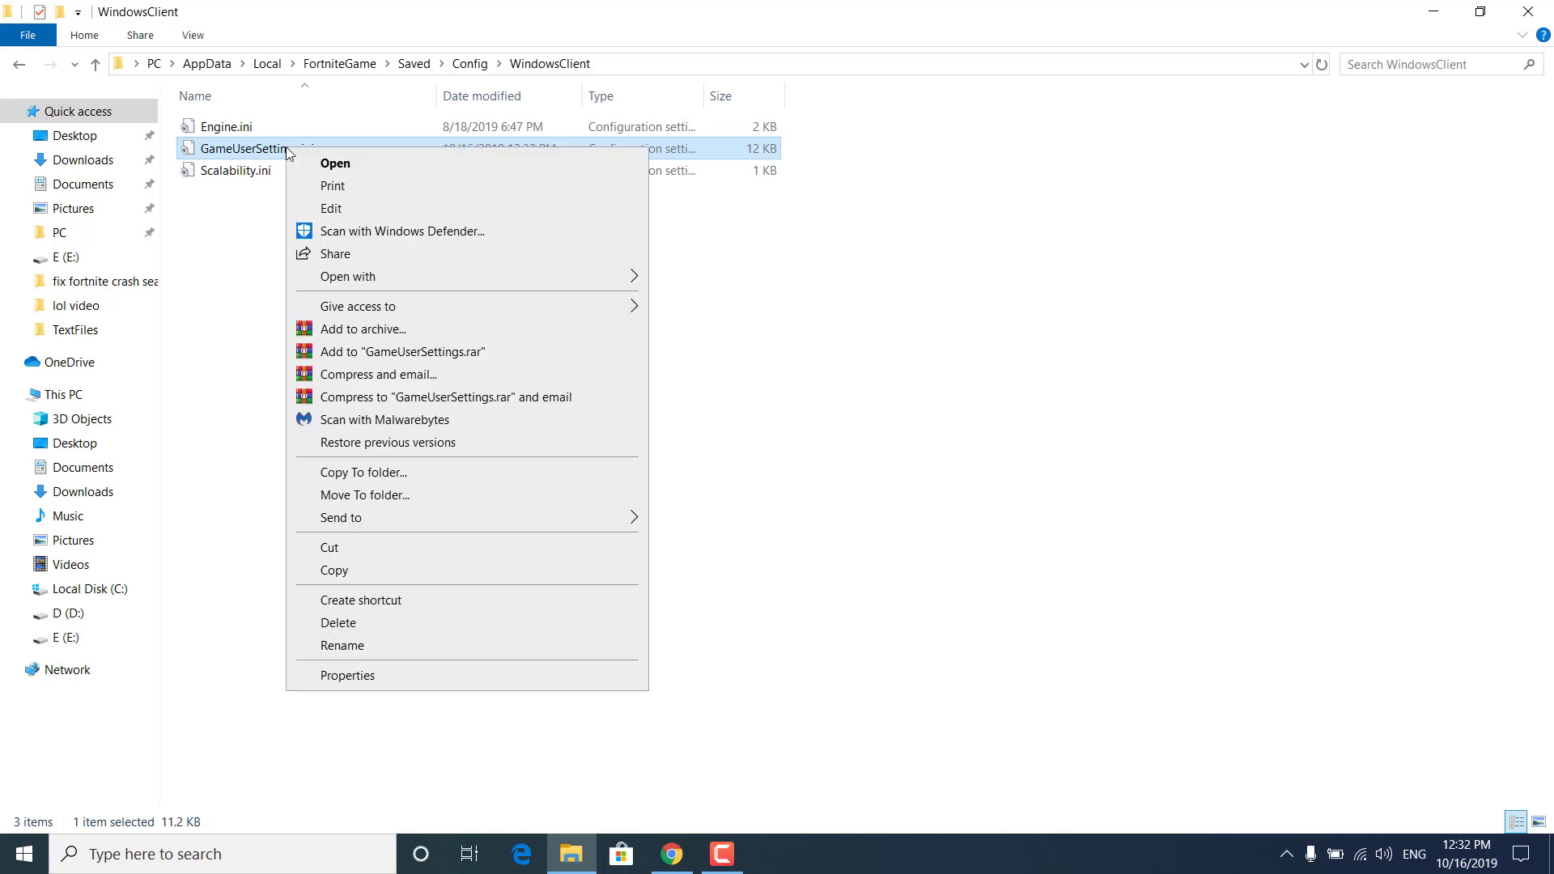
{"action": "left_click", "coordinate": [362, 676]}
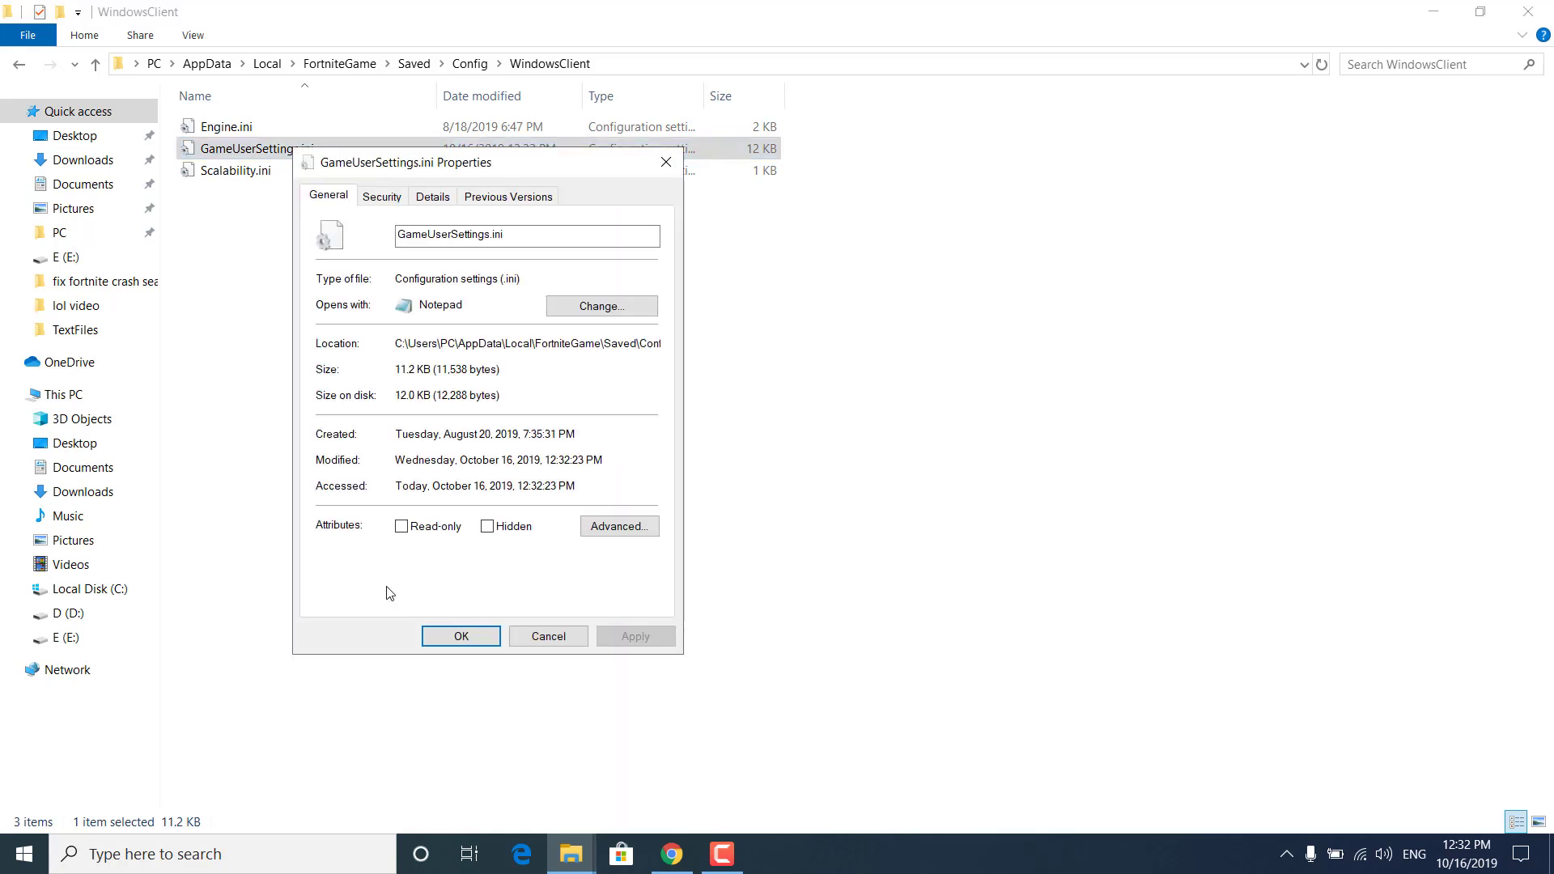
{"action": "left_click", "coordinate": [401, 527]}
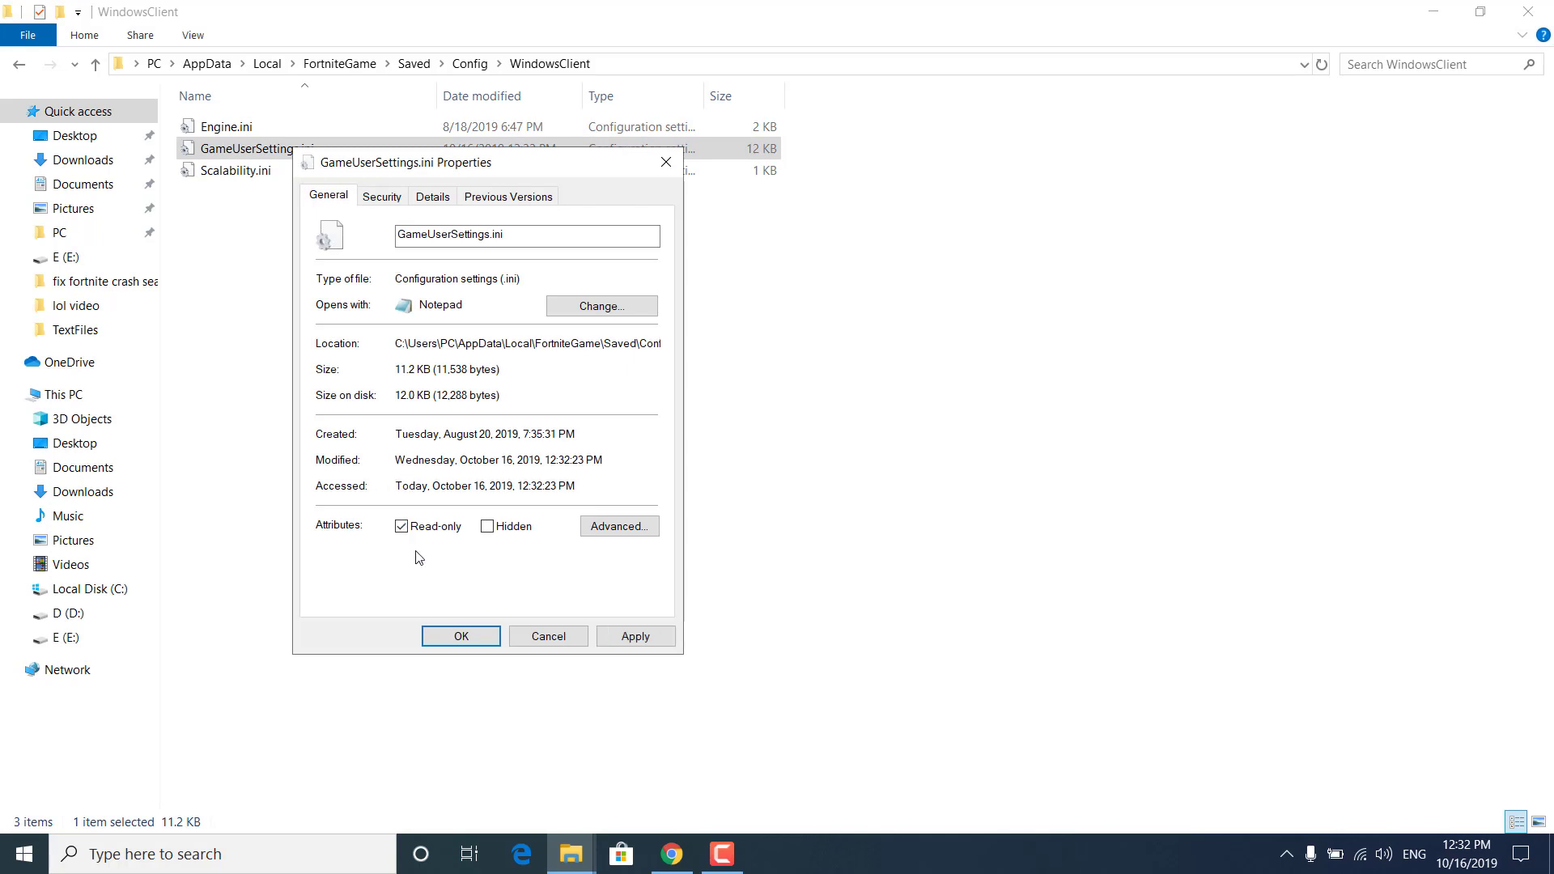
{"action": "left_click", "coordinate": [624, 636]}
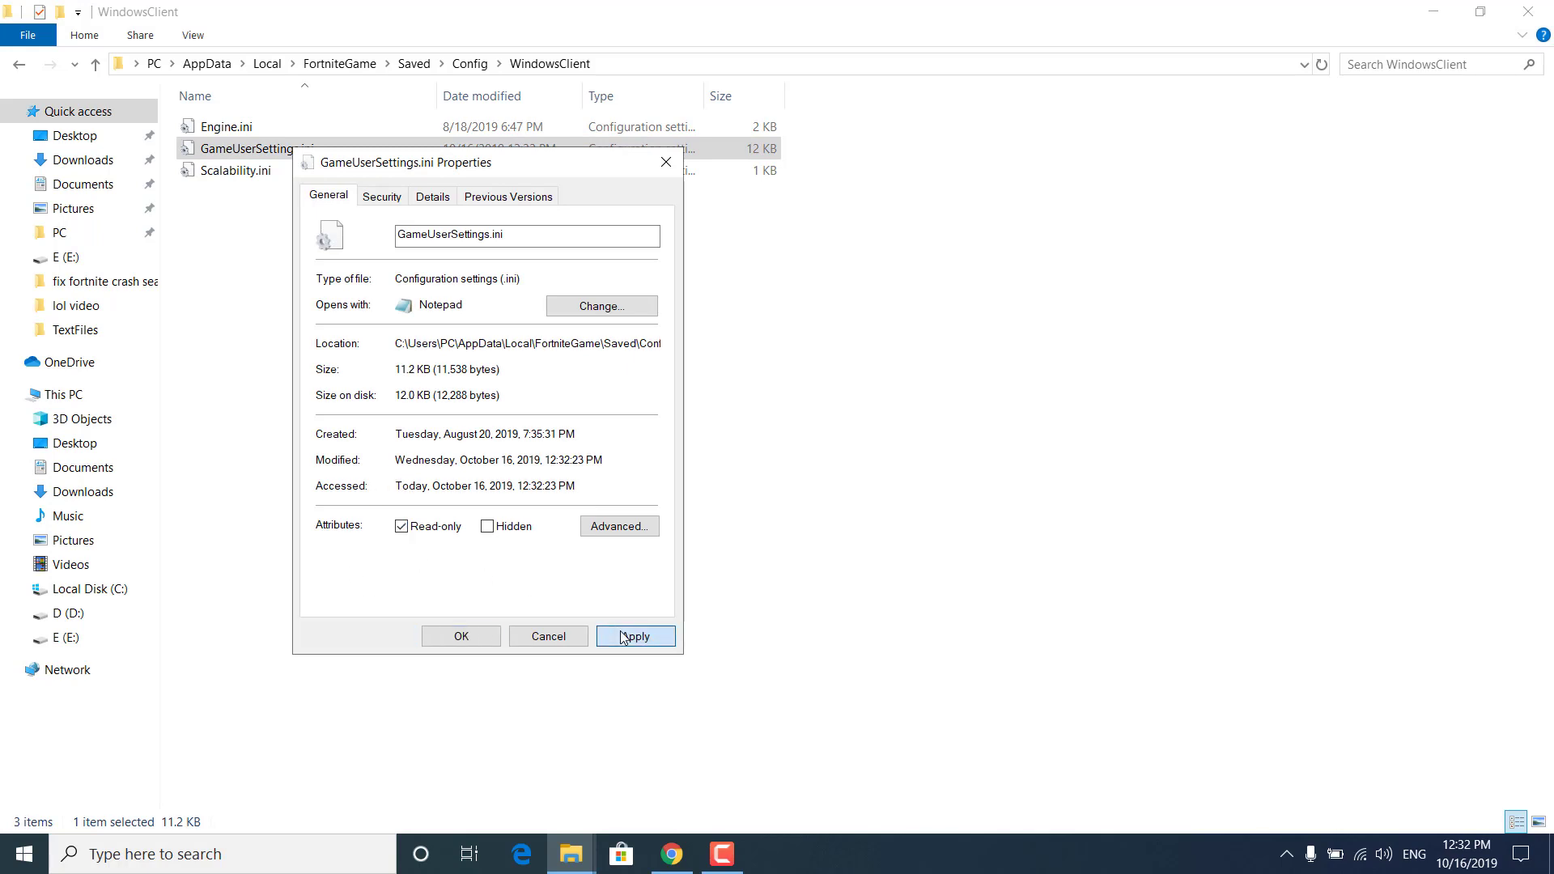
{"action": "left_click", "coordinate": [487, 638]}
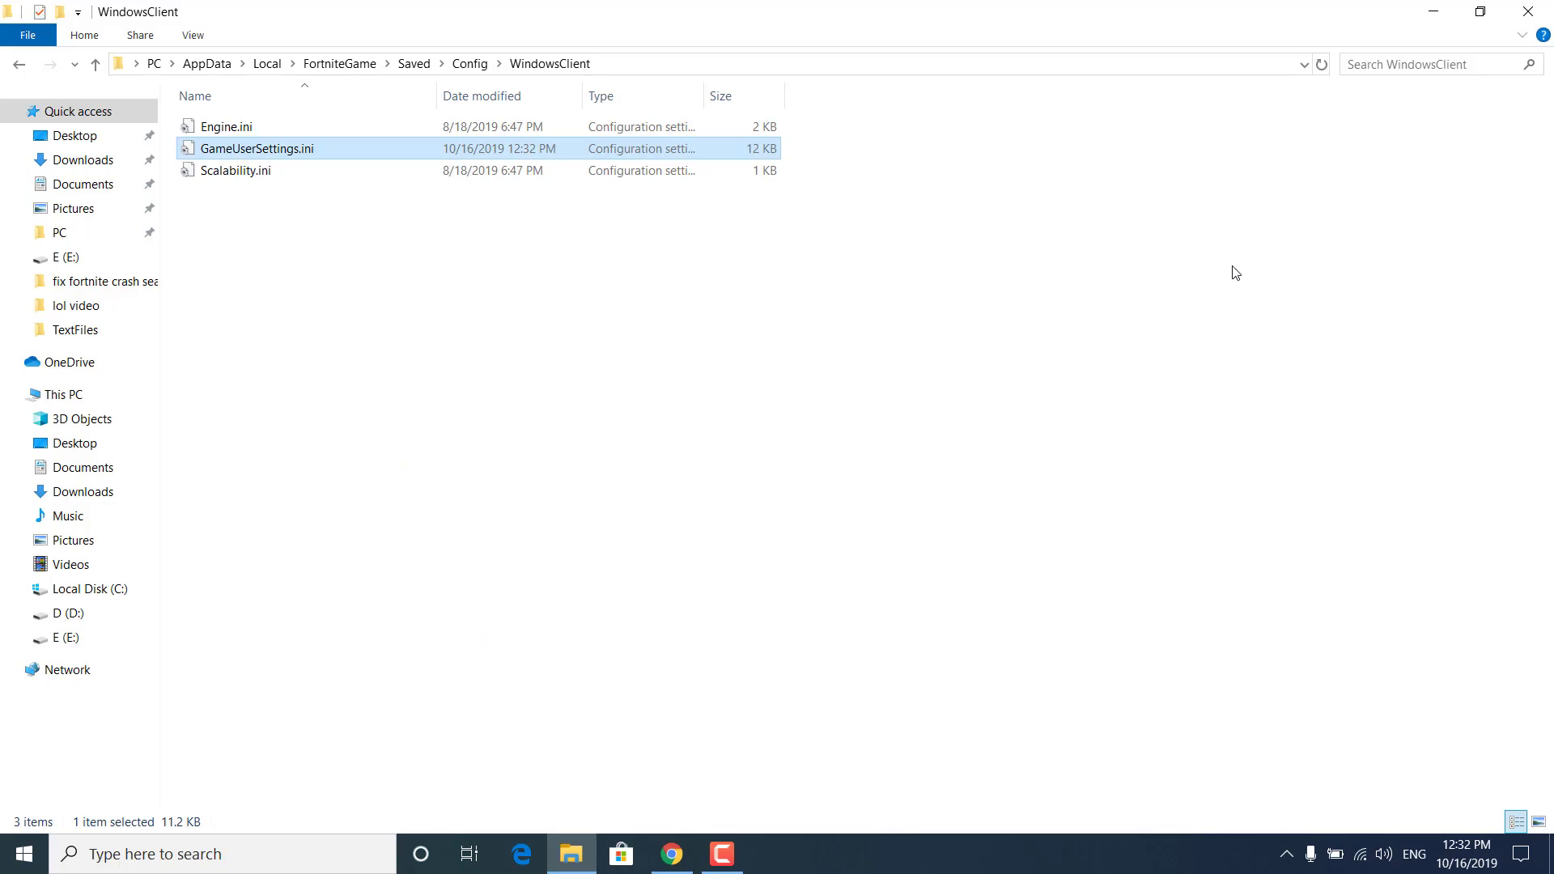
{"action": "left_click", "coordinate": [1529, 11]}
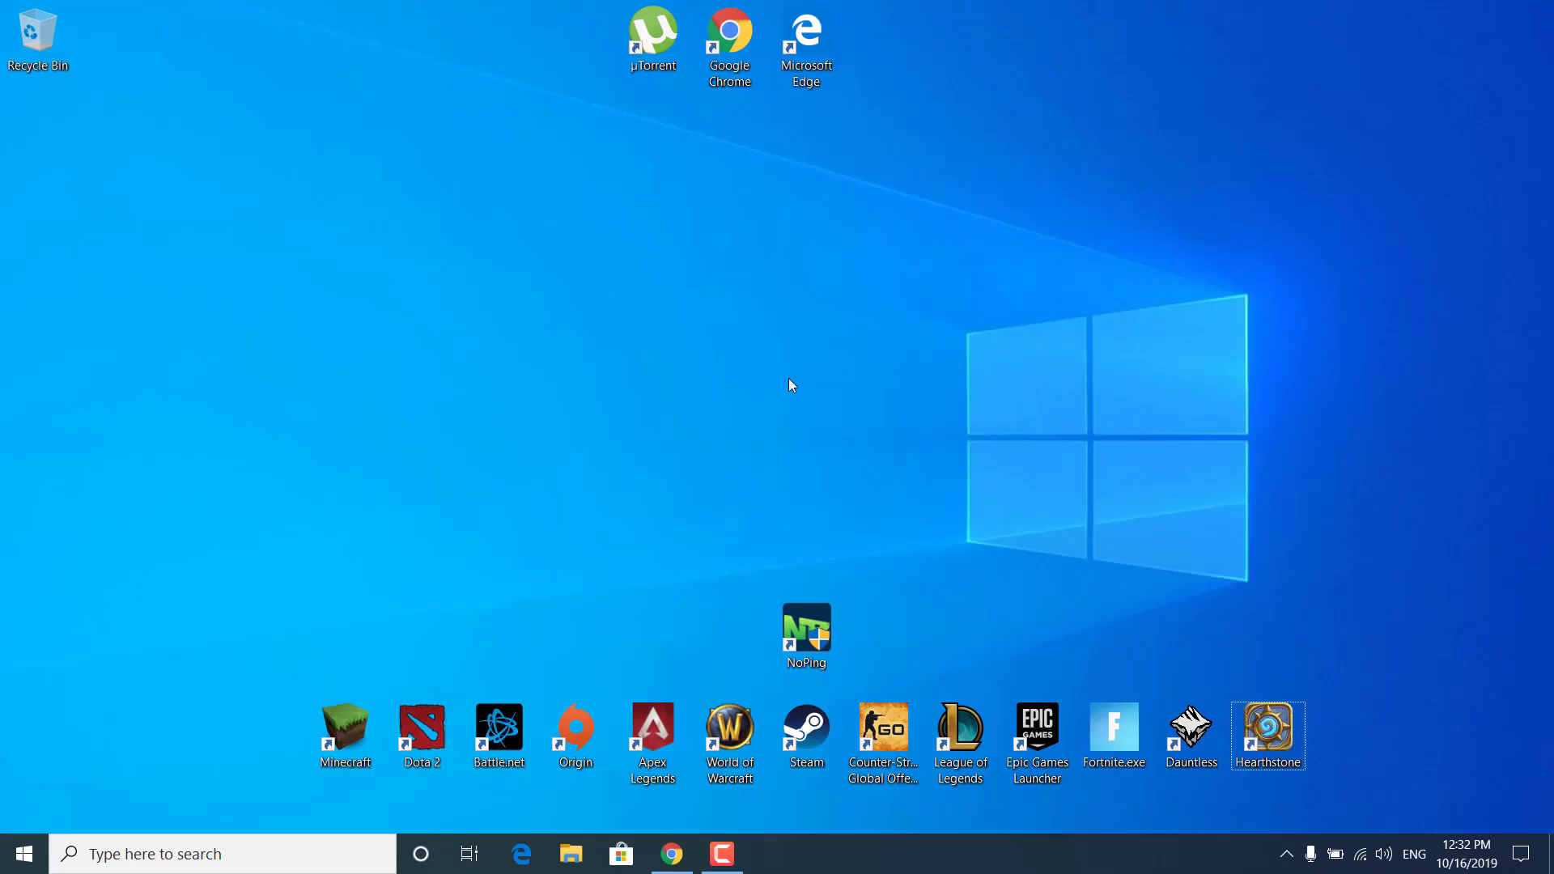
- Search 'cmd' and launch Command Prompt as administrator, focusing the console window
{"action": "left_click", "coordinate": [247, 854]}
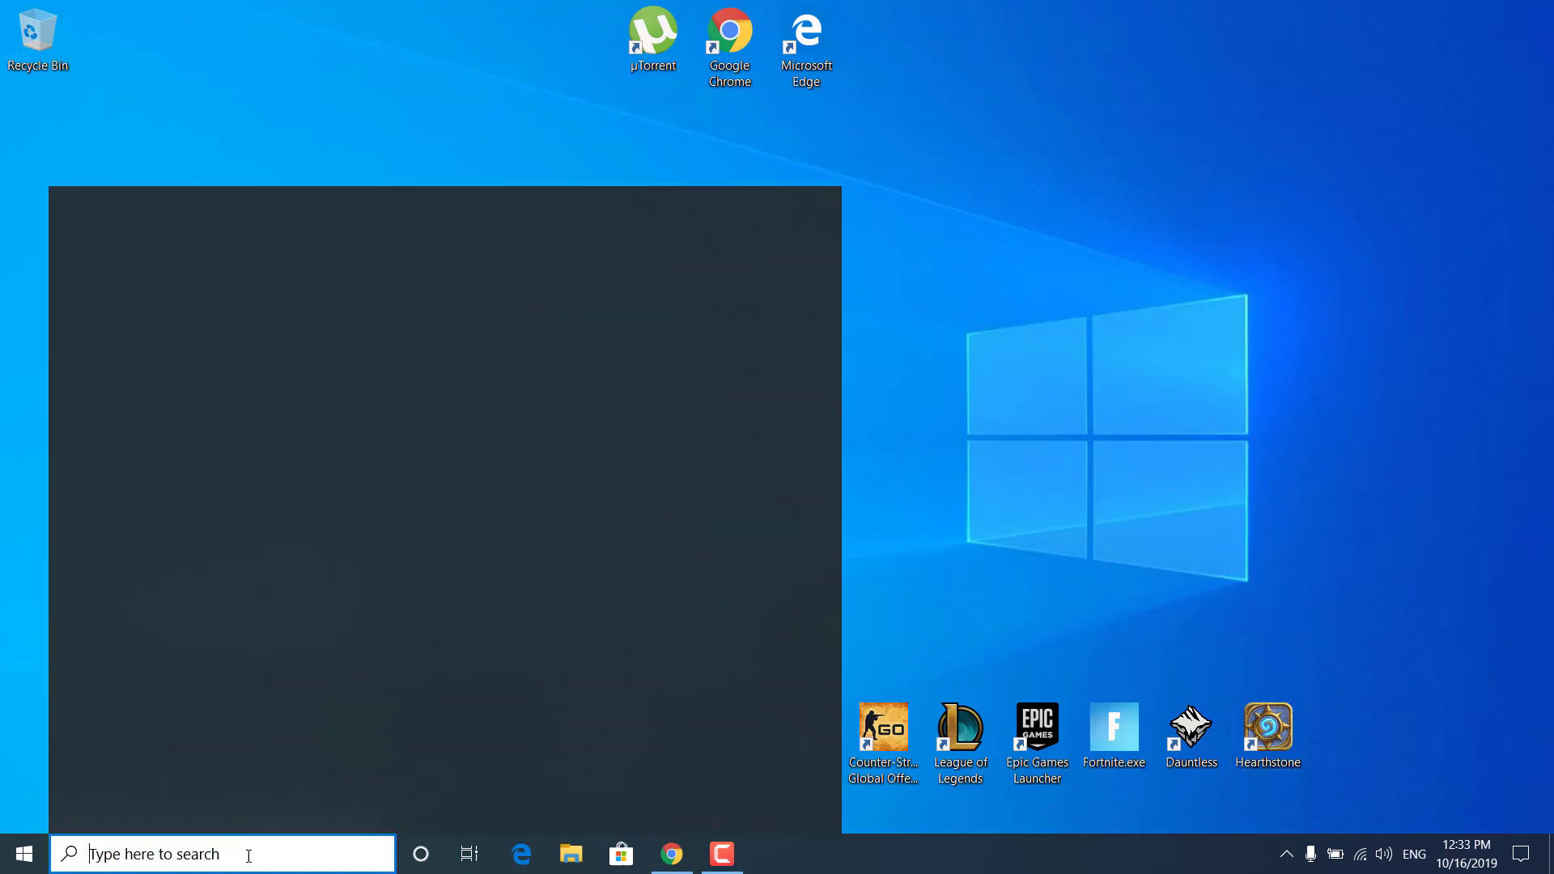
{"action": "type", "text": "cmd"}
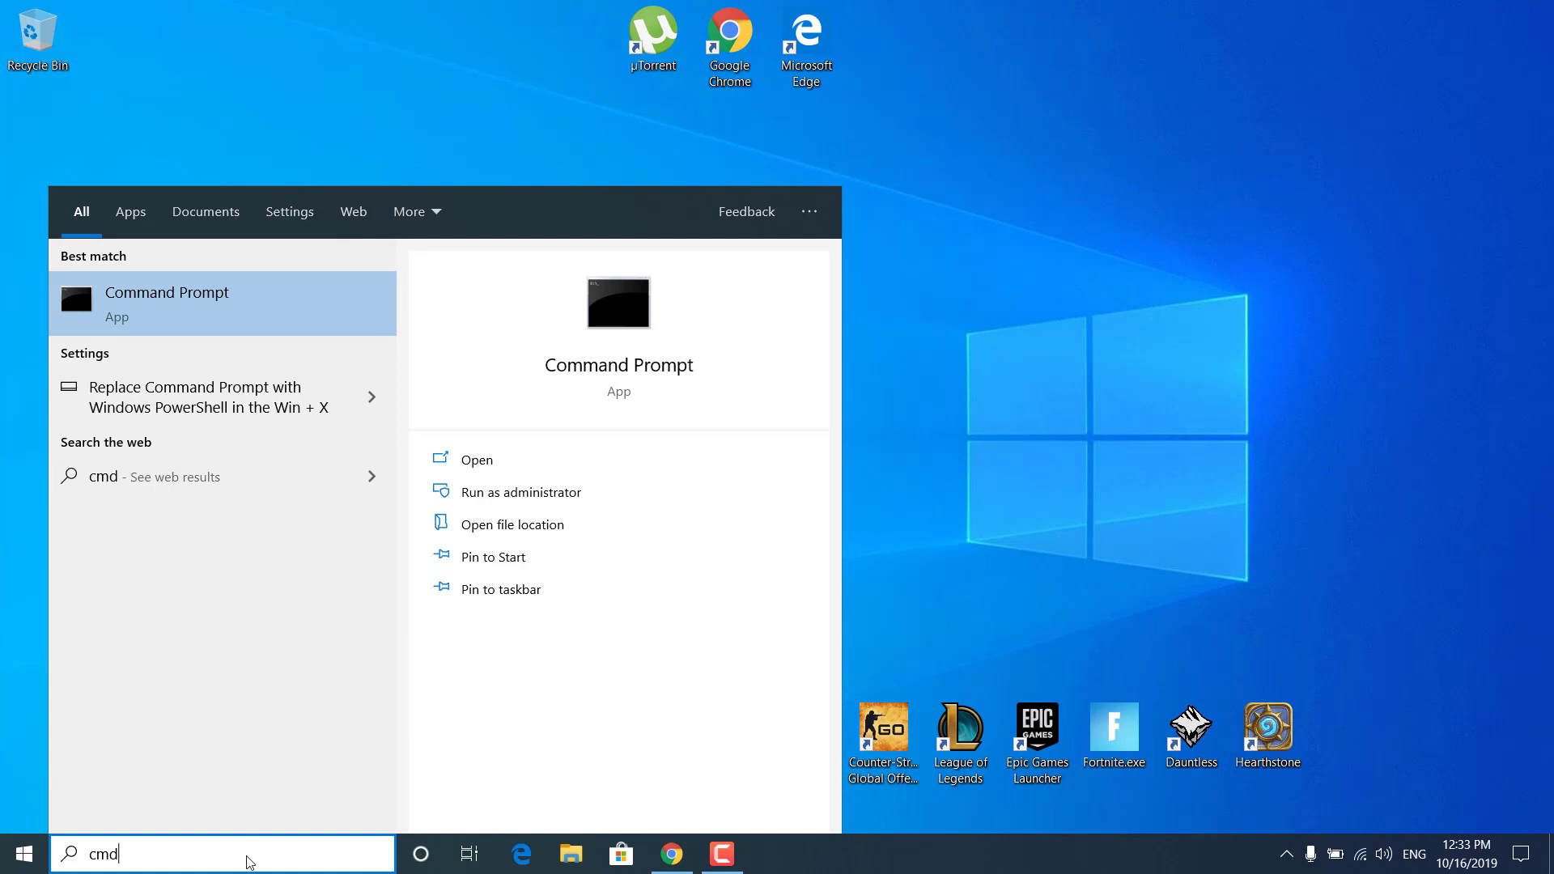
{"action": "right_click", "coordinate": [188, 322]}
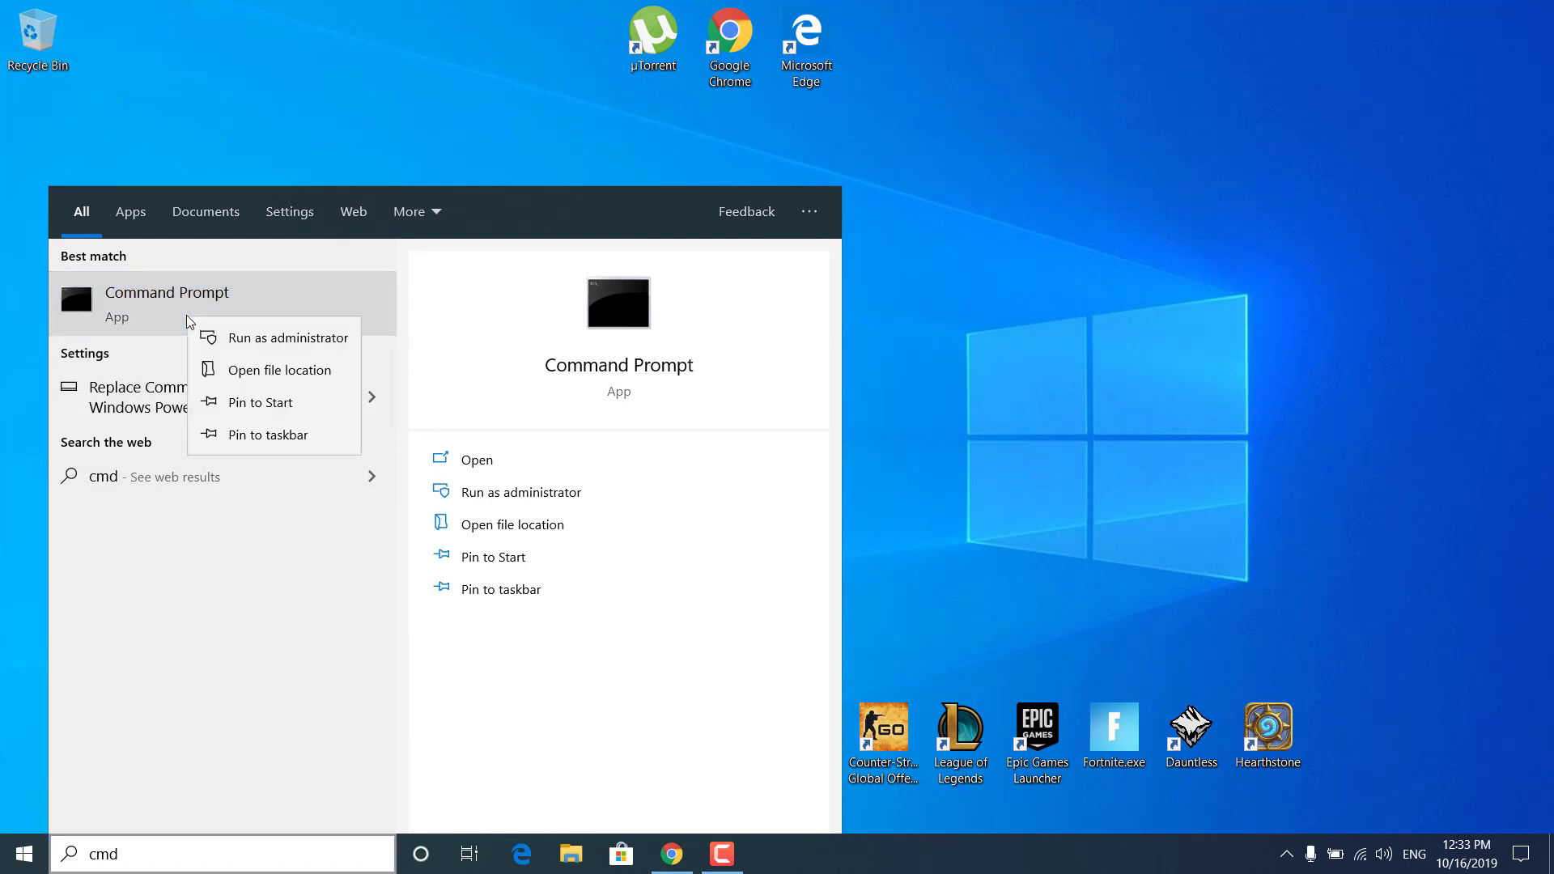
{"action": "left_click", "coordinate": [260, 340]}
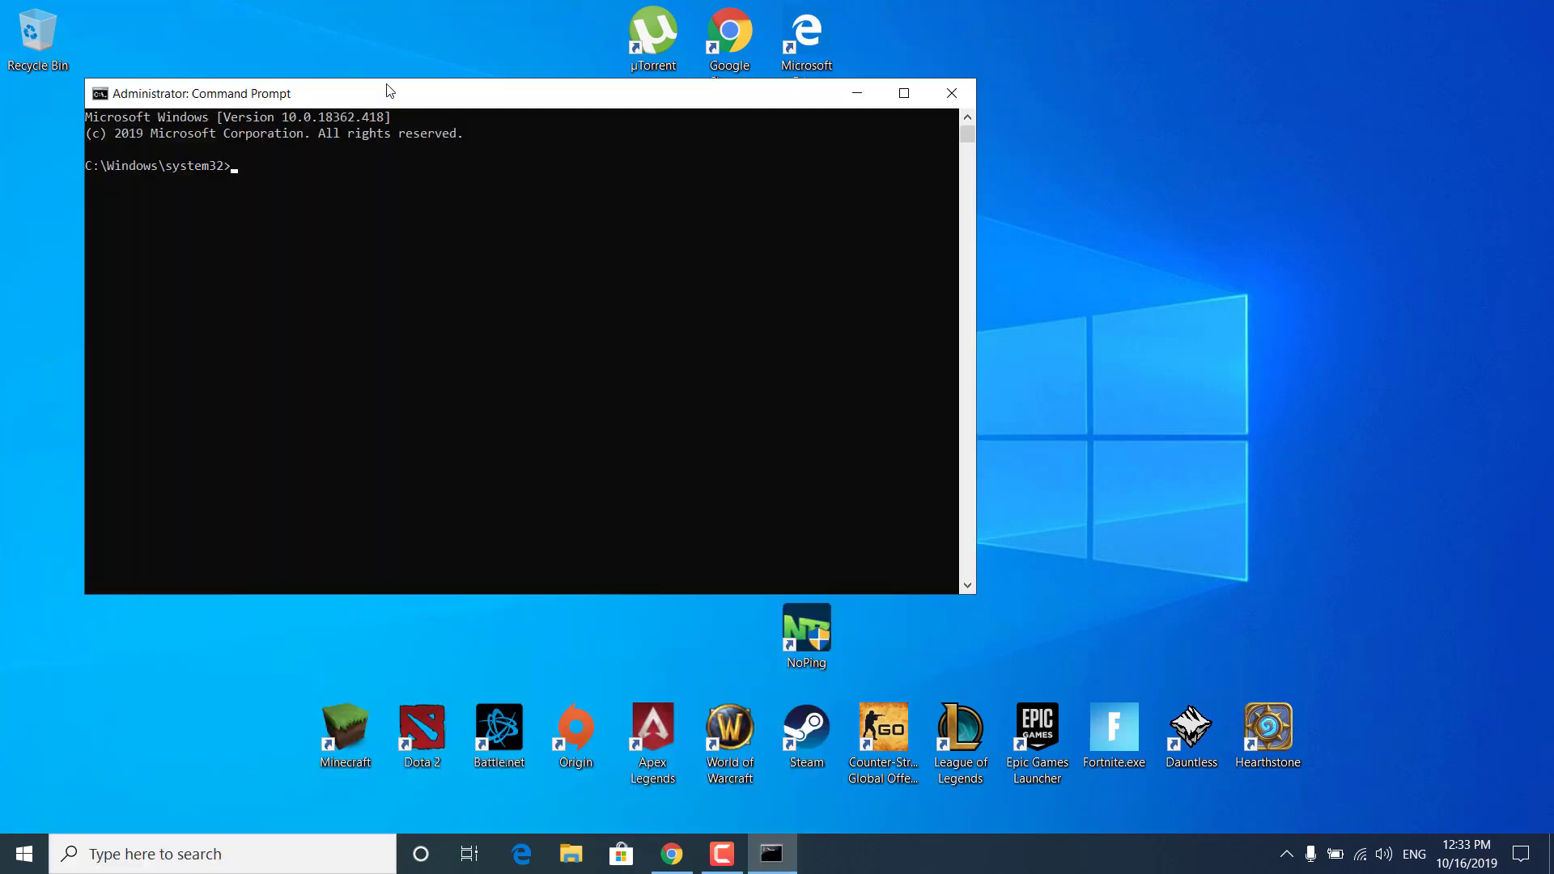
{"action": "left_click_drag", "start_coordinate": [389, 90], "coordinate": [390, 90]}
{"action": "left_click_drag", "start_coordinate": [570, 119], "coordinate": [774, 149]}
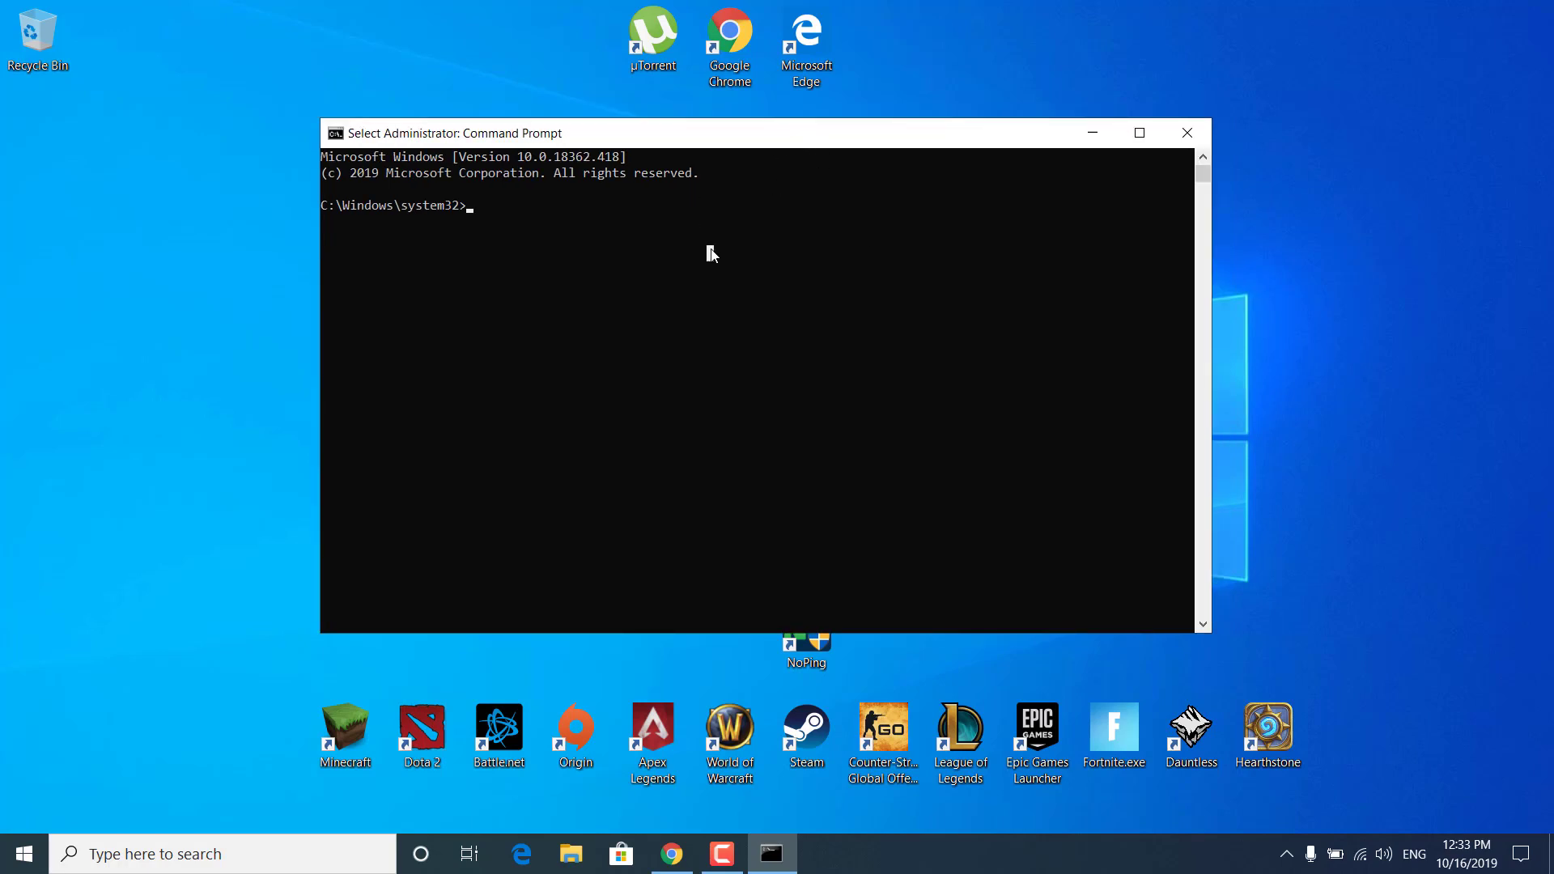
- Run powercfg -duplicatescheme e9a42b02-d5df-448d-aa00-03f14749eb61, close the console, and search 'edit power plan'
{"action": "type", "text": "powercfg -duplicatescheme e9a42b02-d5df-448d-aa00-03f14749eb61"}
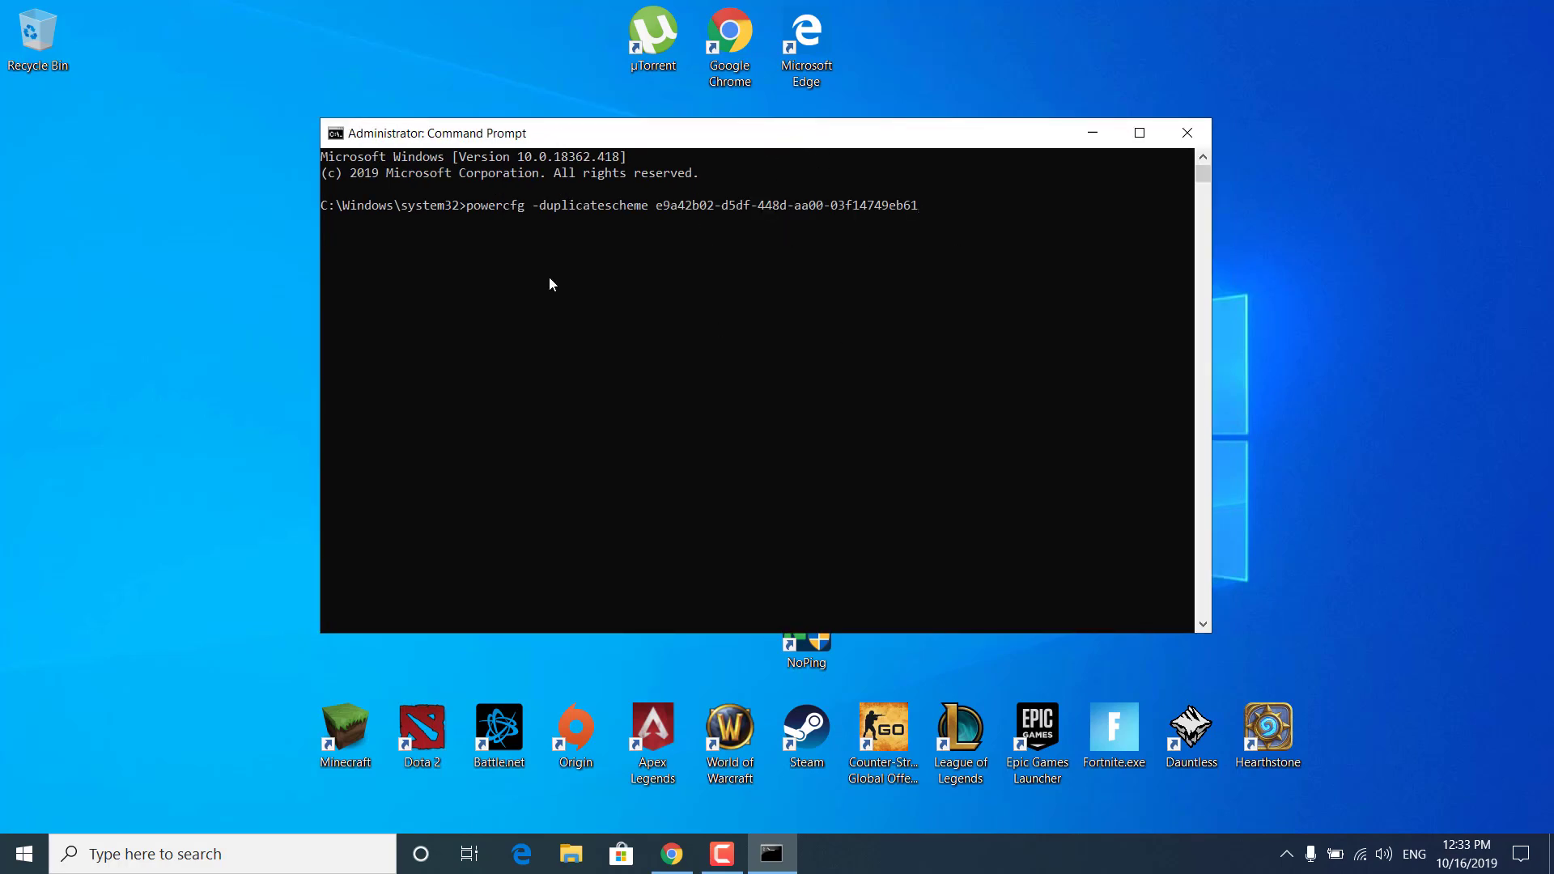
{"action": "key", "text": "Return"}
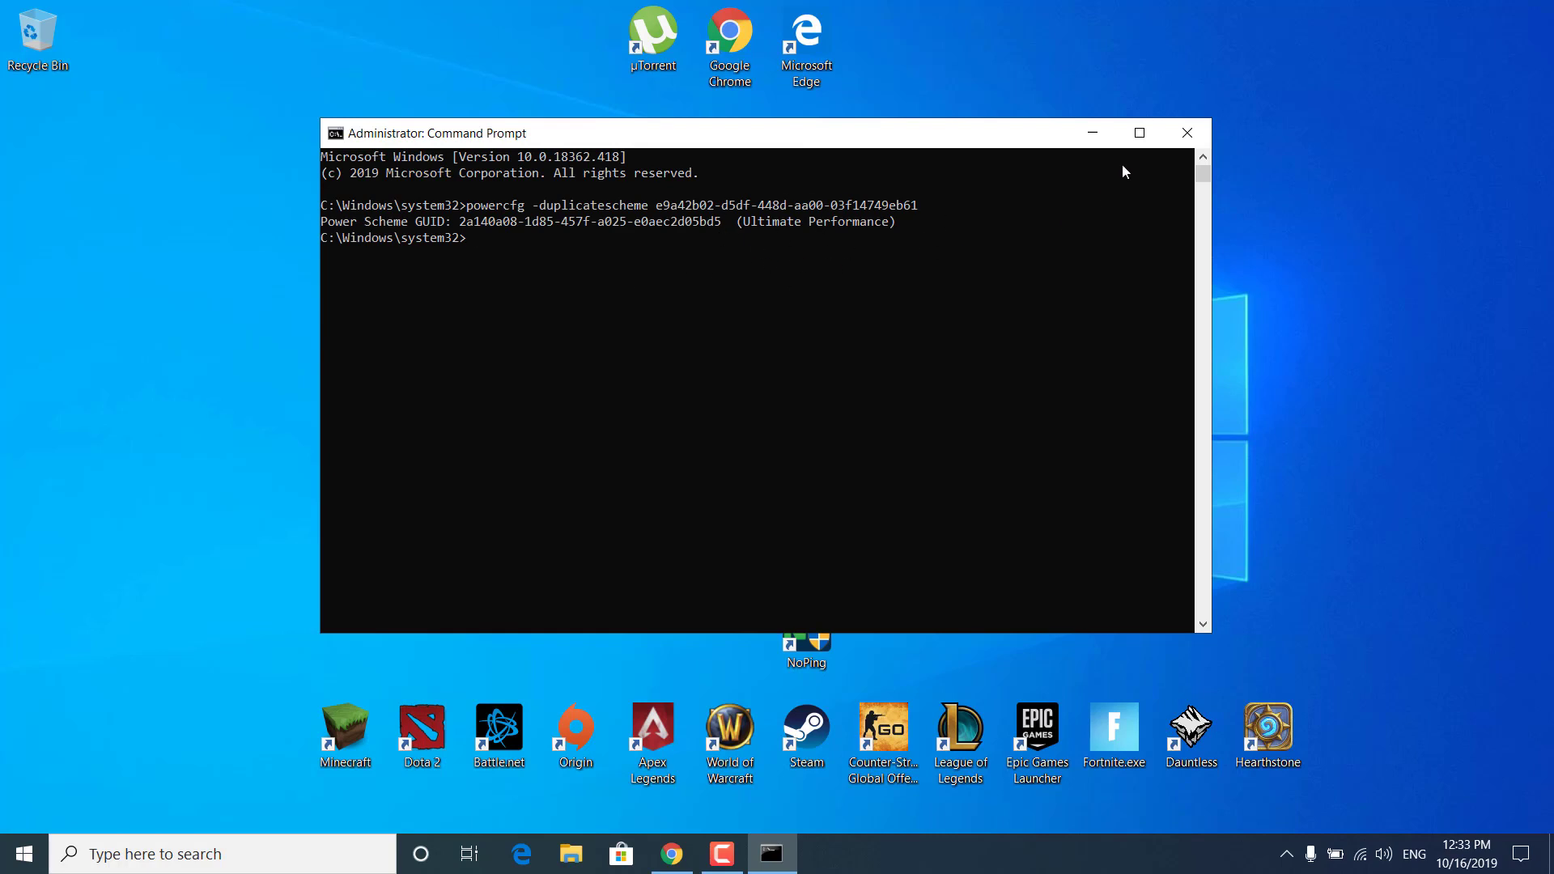
{"action": "left_click", "coordinate": [1188, 133]}
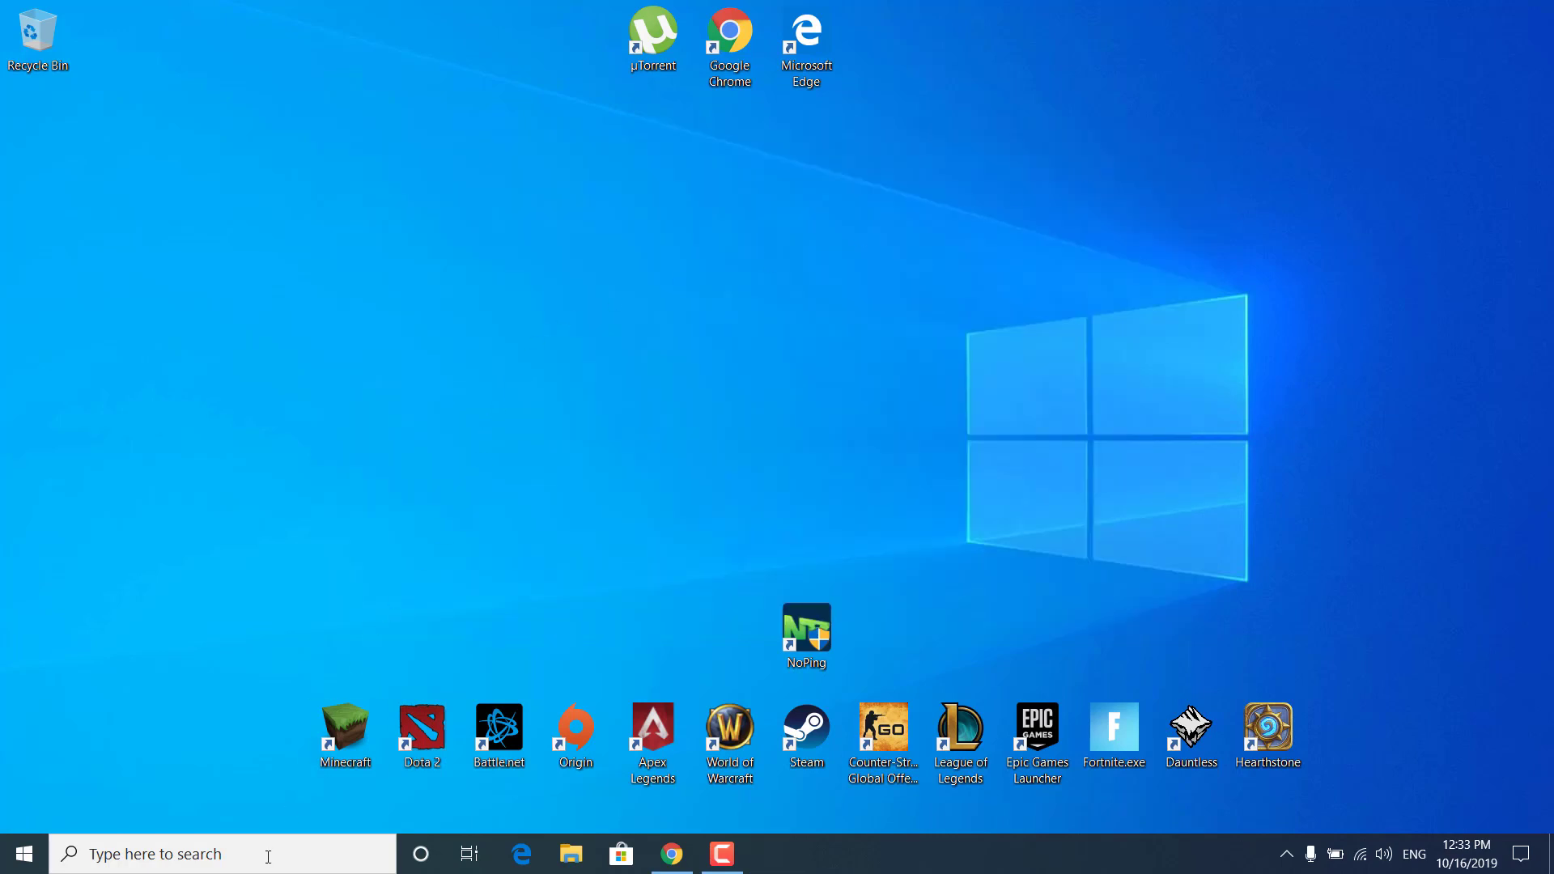
{"action": "left_click", "coordinate": [276, 848]}
{"action": "type", "text": "edit power plan"}
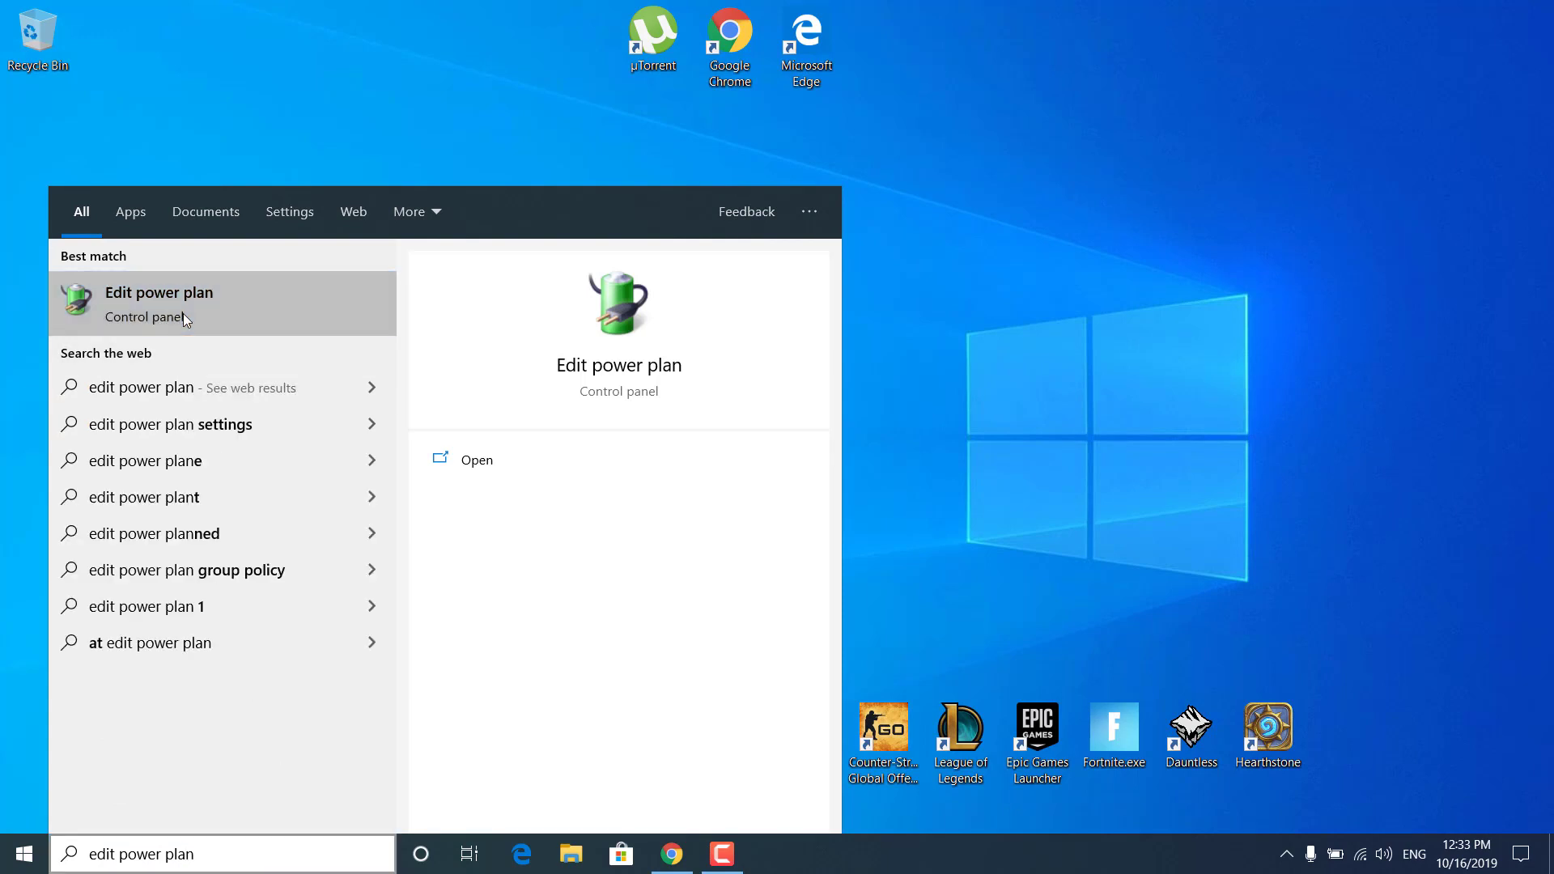
- From Edit power plan, select Ultimate Performance in Power Options and open its plan settings
{"action": "left_click", "coordinate": [183, 313]}
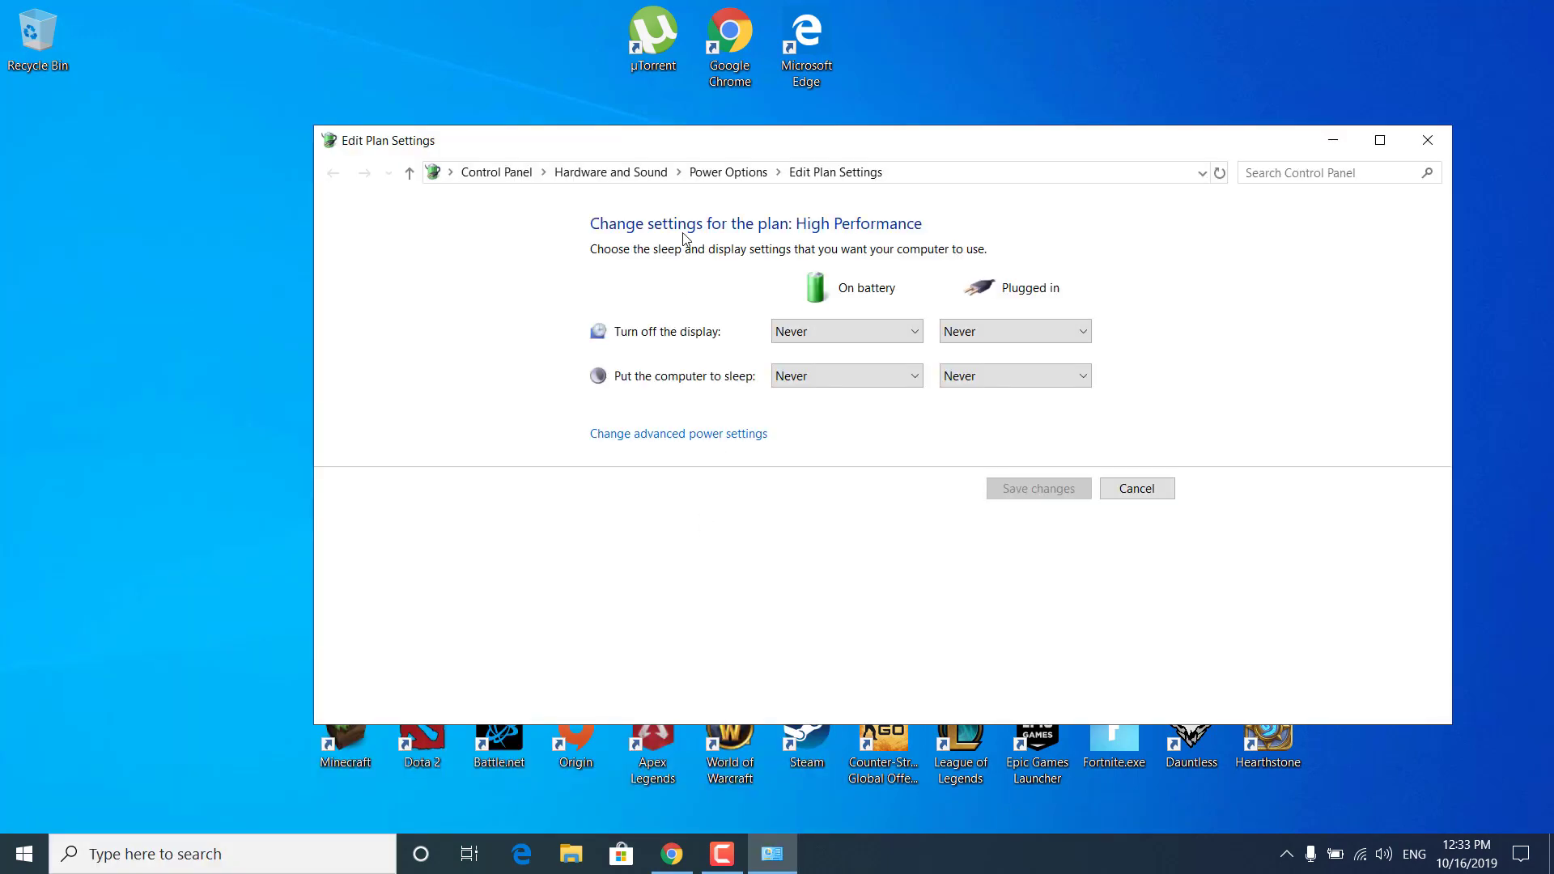
{"action": "left_click", "coordinate": [721, 173]}
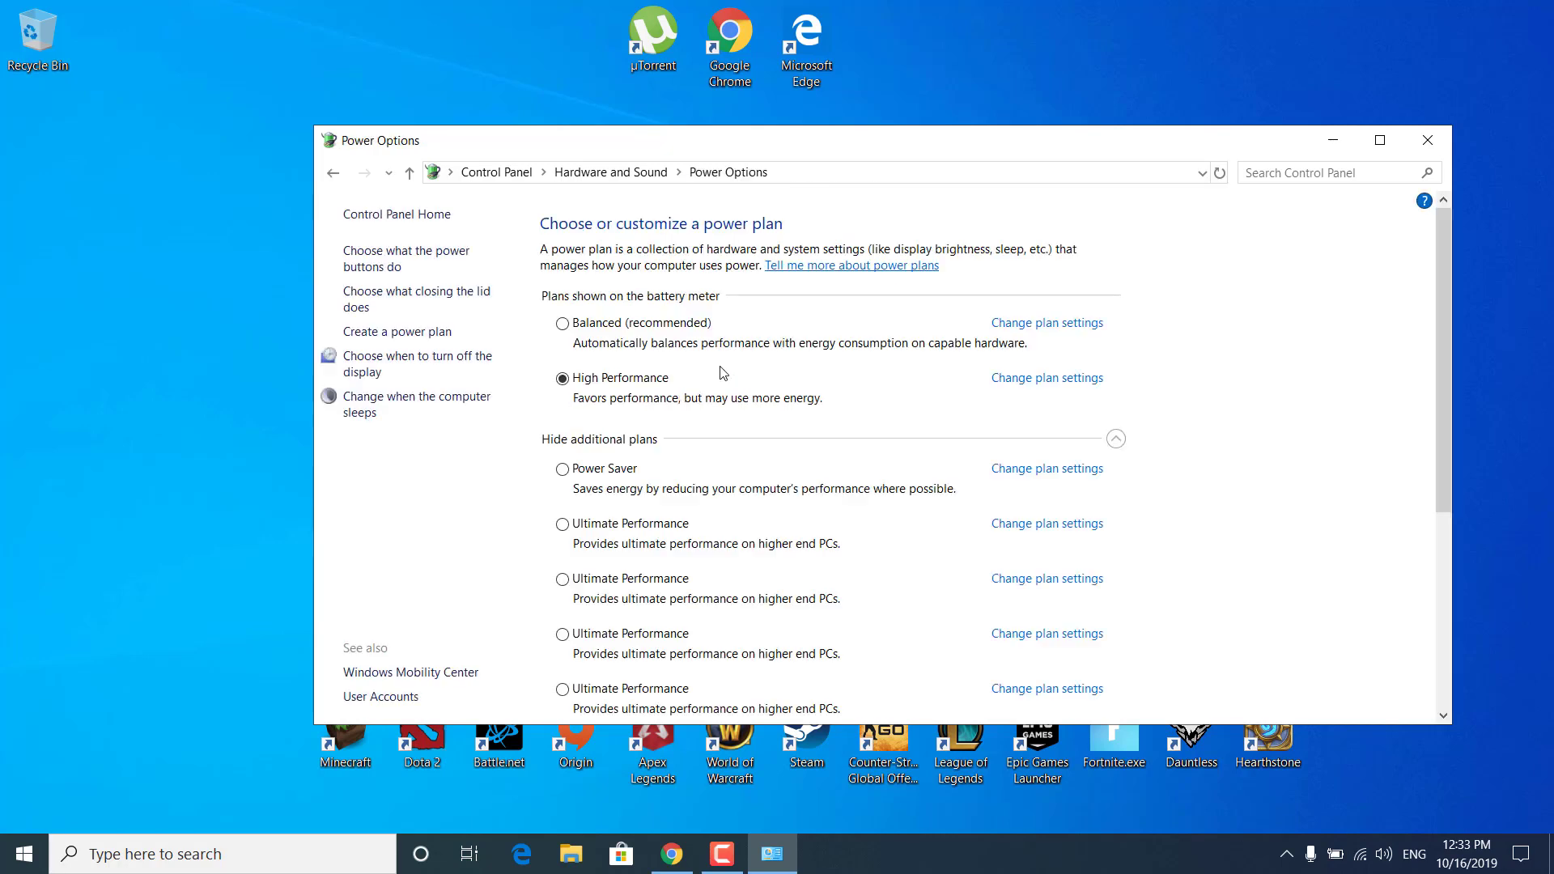
{"action": "left_click", "coordinate": [563, 524]}
{"action": "left_click", "coordinate": [1012, 526]}
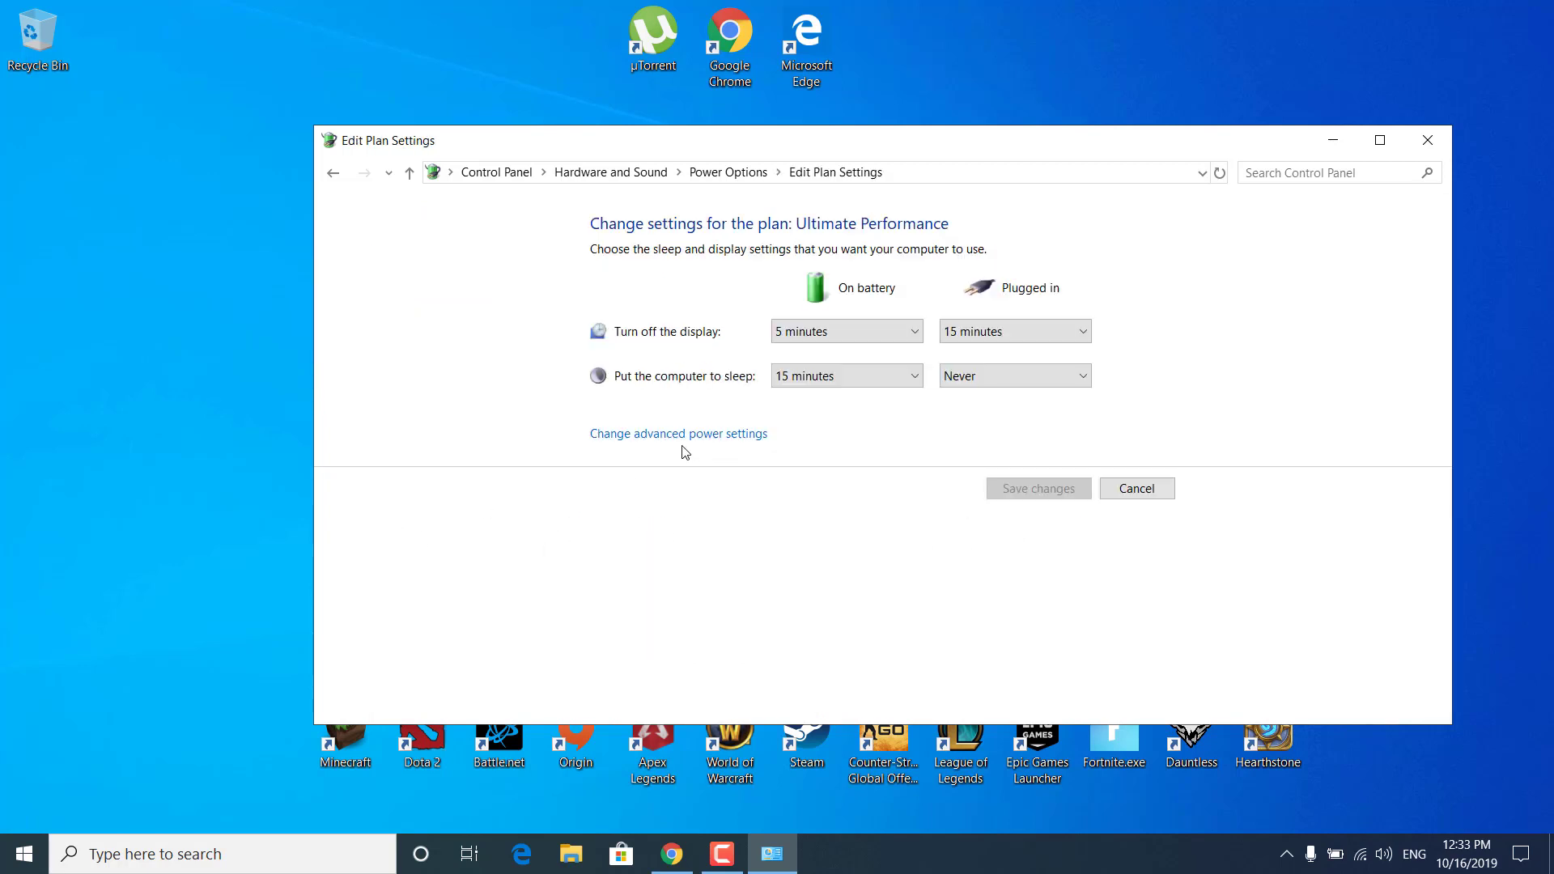
- In advanced power settings, set Minimum processor state on battery to 100%
{"action": "left_click", "coordinate": [648, 438]}
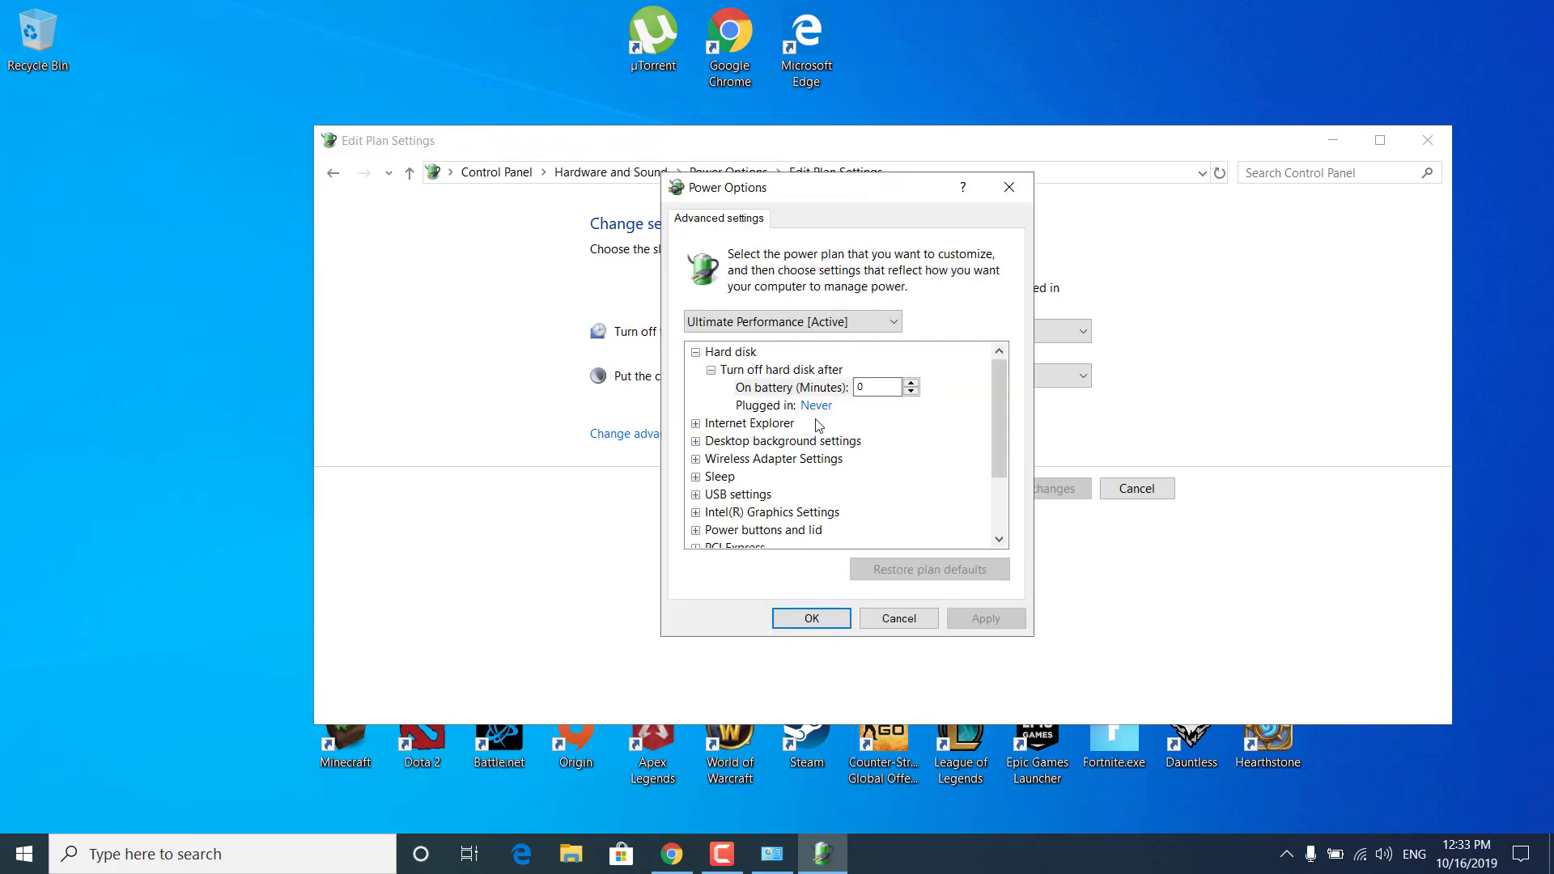
{"action": "left_click", "coordinate": [696, 352]}
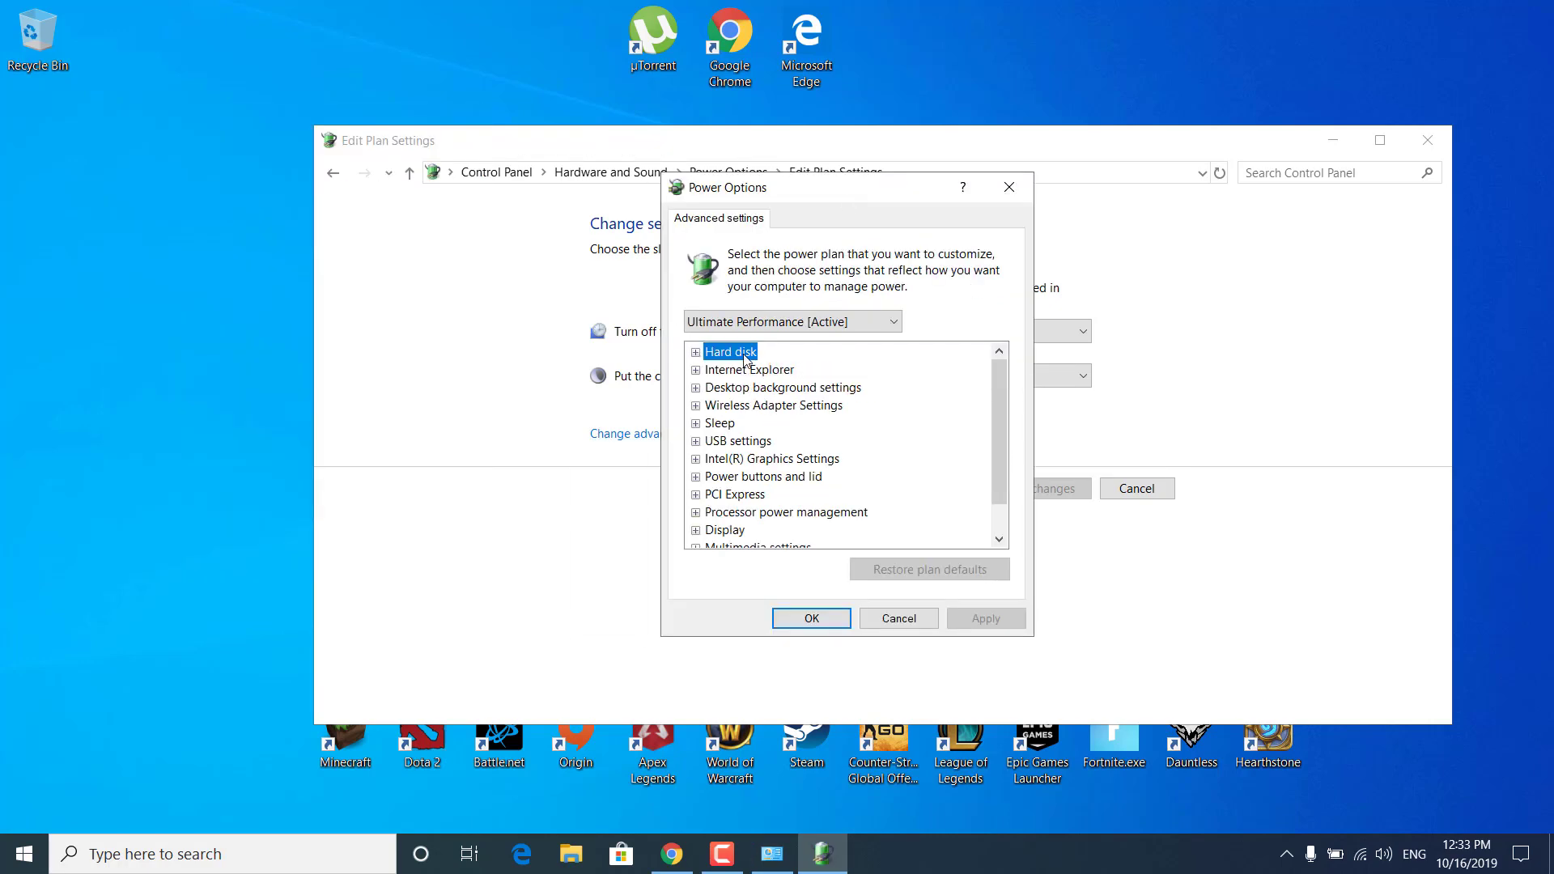
{"action": "left_click", "coordinate": [695, 353]}
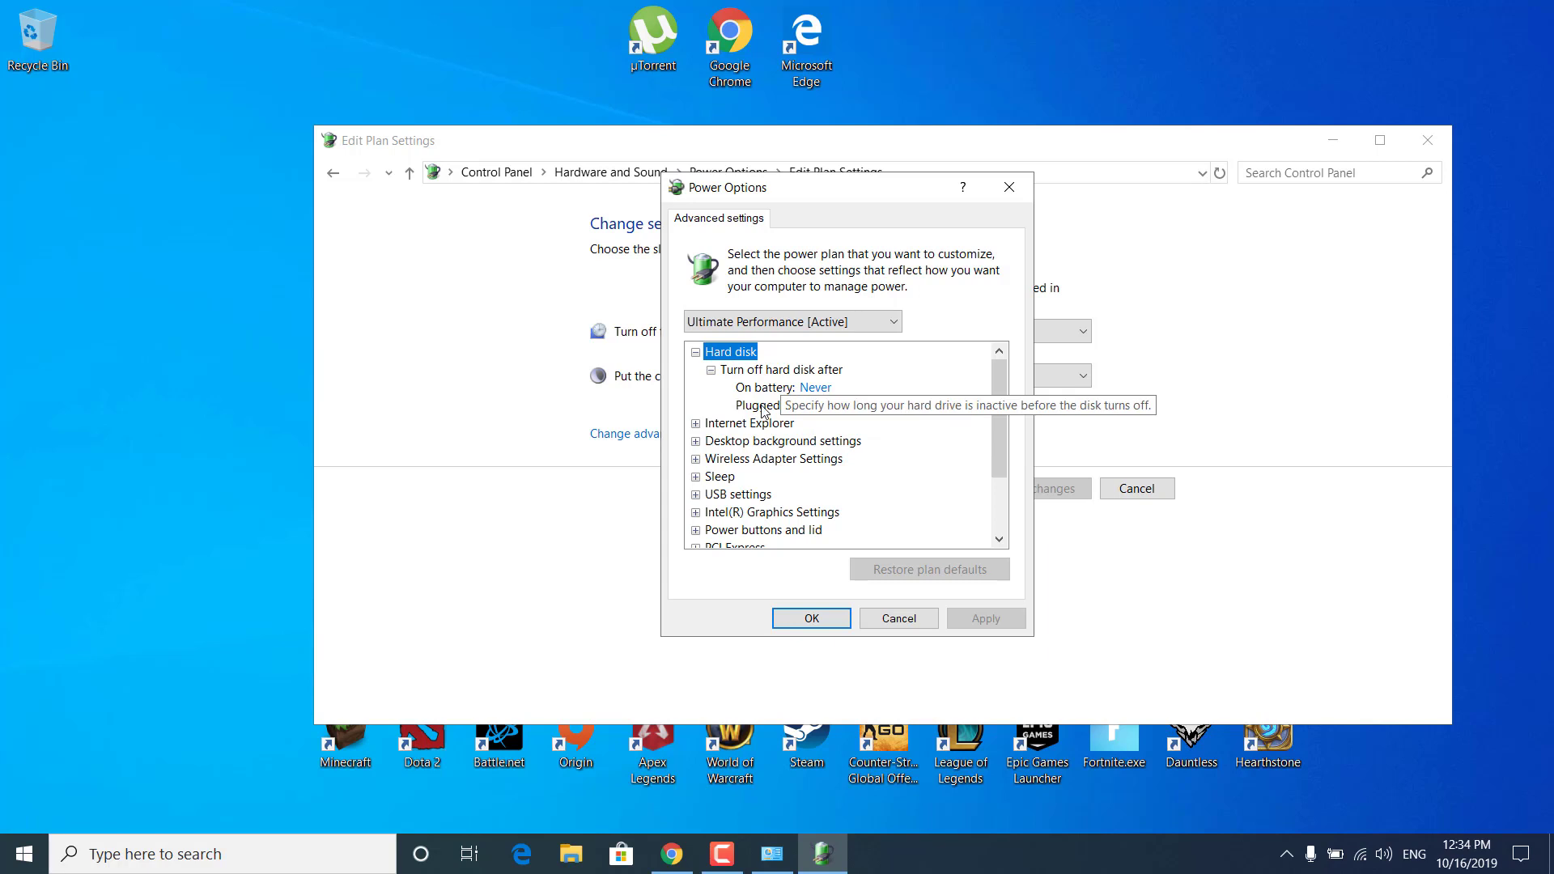
{"action": "left_click", "coordinate": [696, 352]}
{"action": "scroll", "coordinate": [723, 458], "scroll_direction": "down", "scroll_amount": 1}
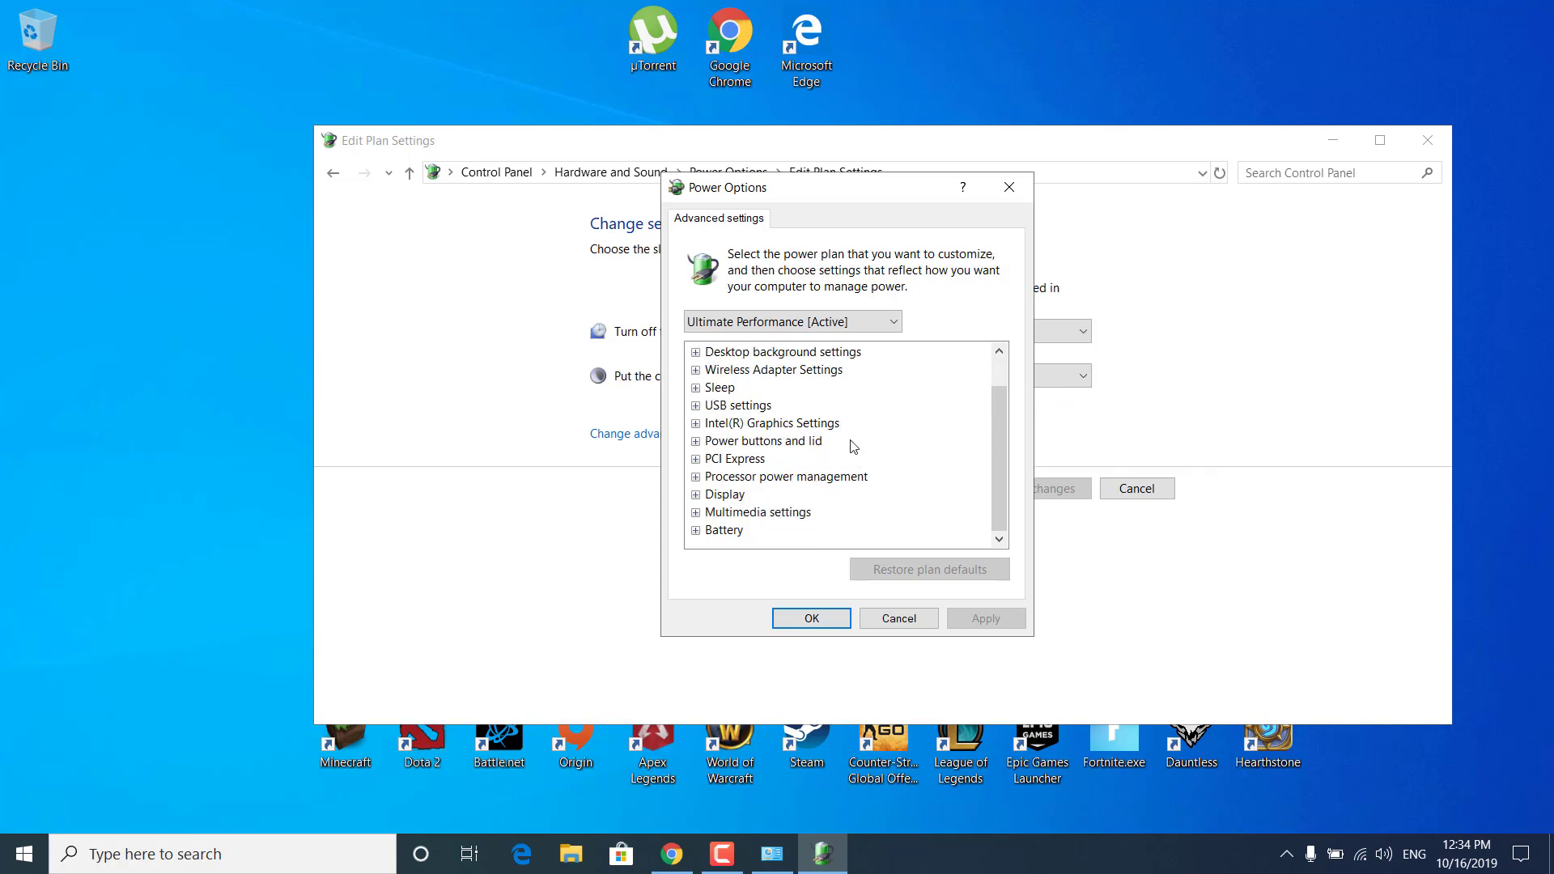
{"action": "left_click", "coordinate": [696, 476]}
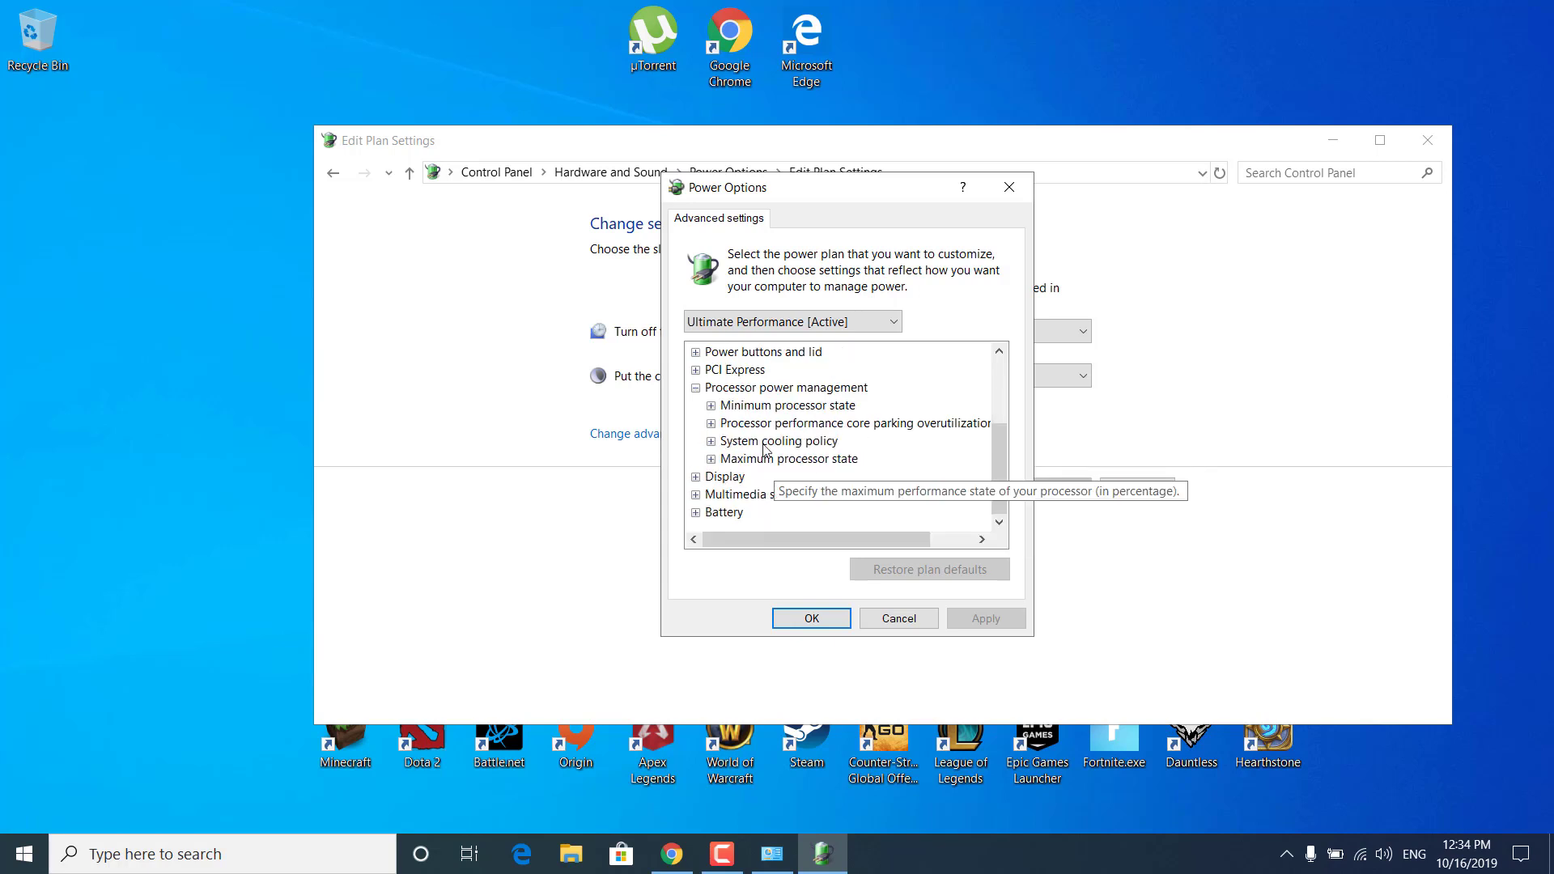
{"action": "left_click", "coordinate": [711, 406]}
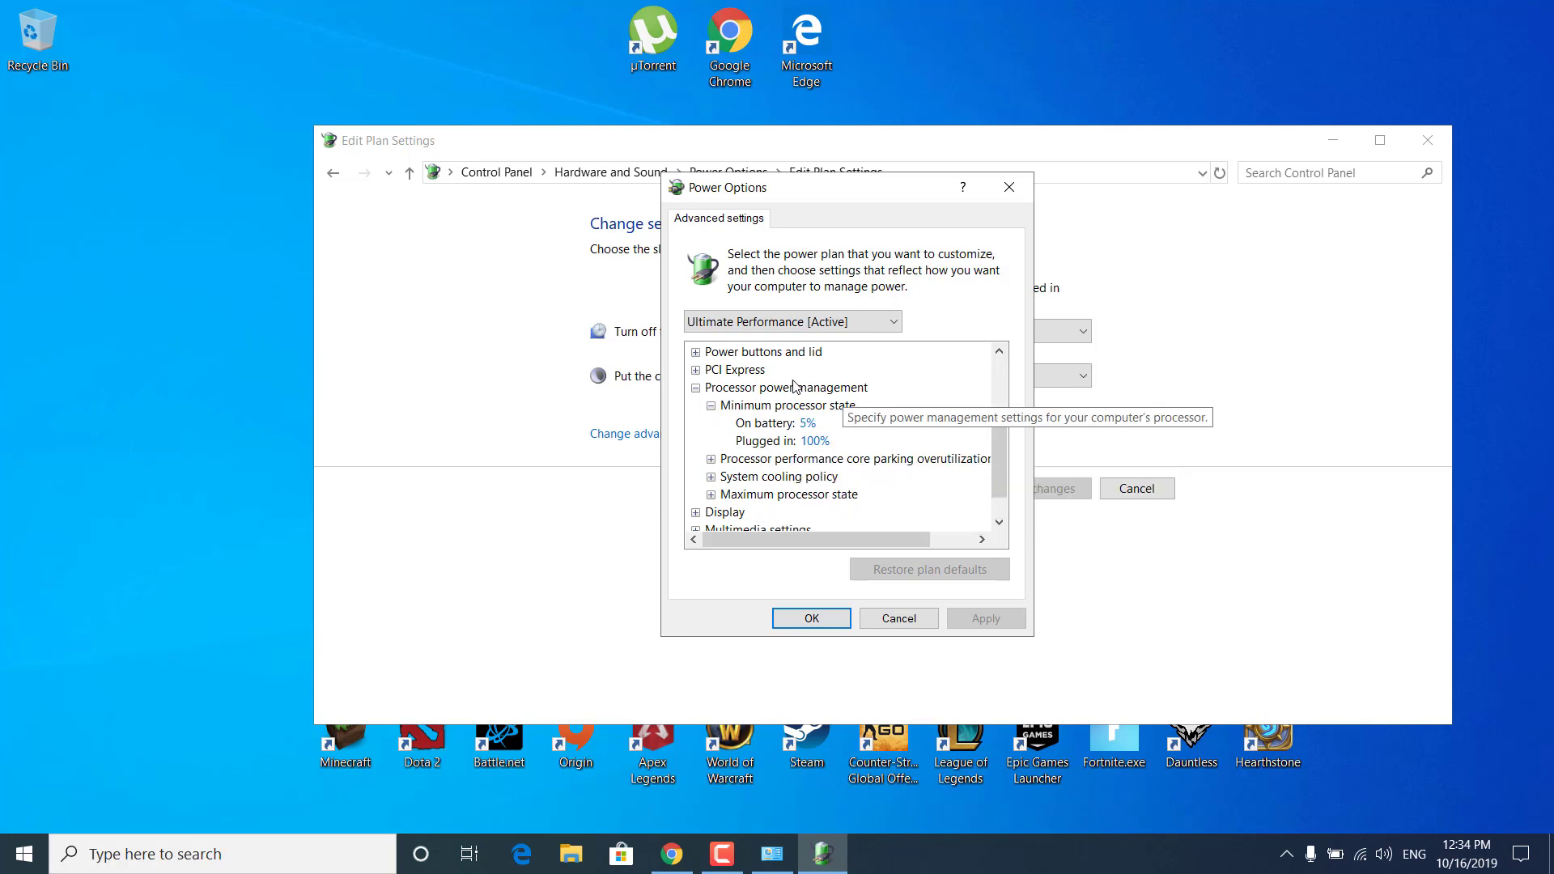
{"action": "left_click", "coordinate": [806, 422]}
{"action": "type", "text": "100"}
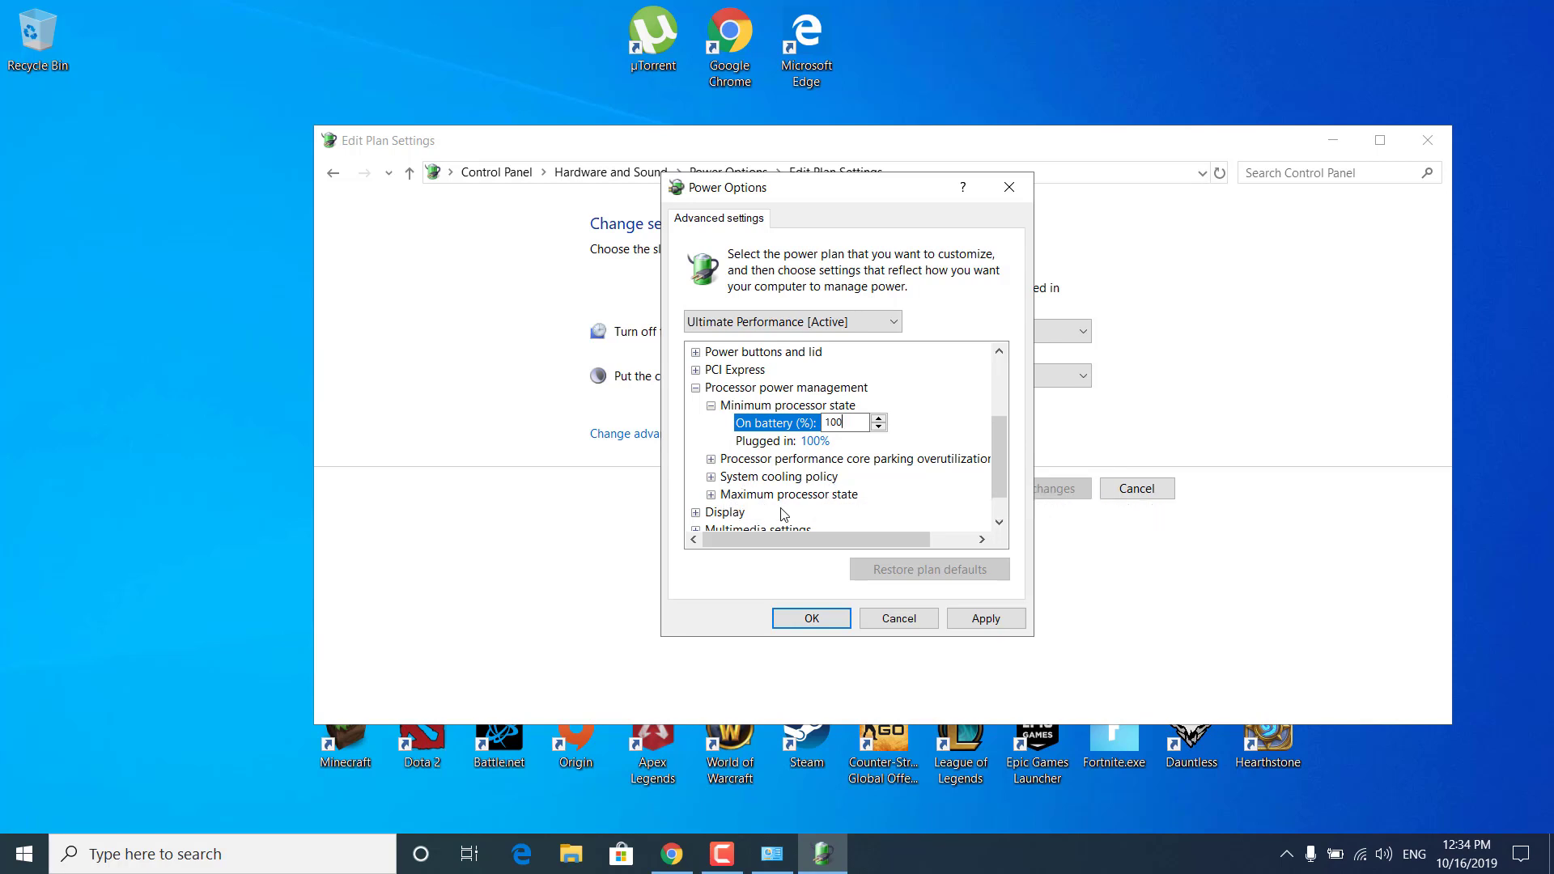
- Check Maximum processor state, apply and confirm the change, and close Edit Plan Settings
{"action": "left_click", "coordinate": [711, 494]}
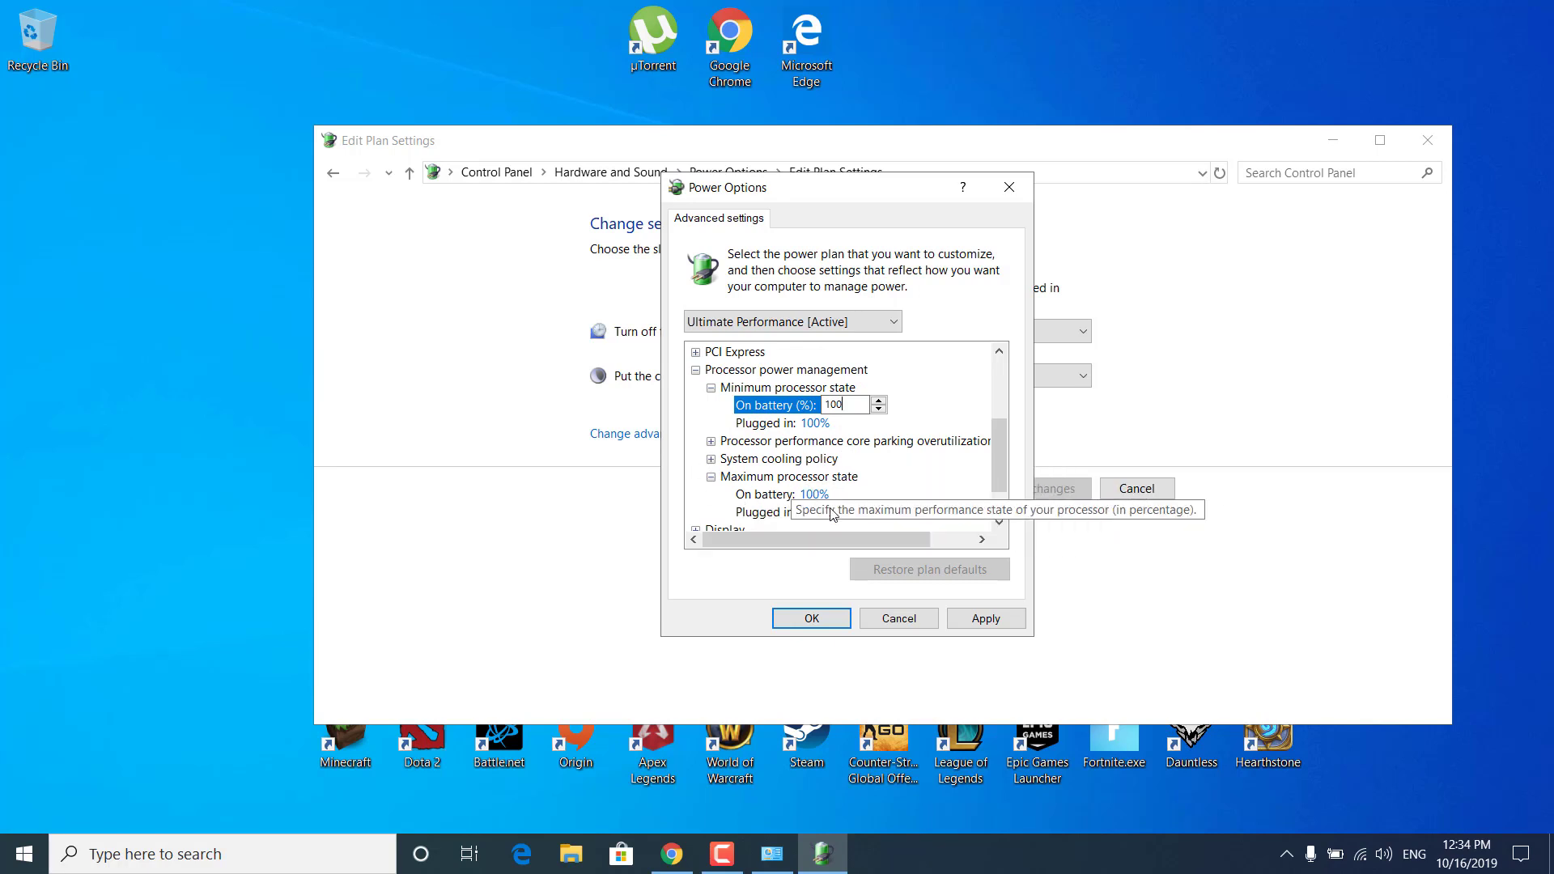
{"action": "scroll", "coordinate": [822, 469], "scroll_direction": "down", "scroll_amount": 1}
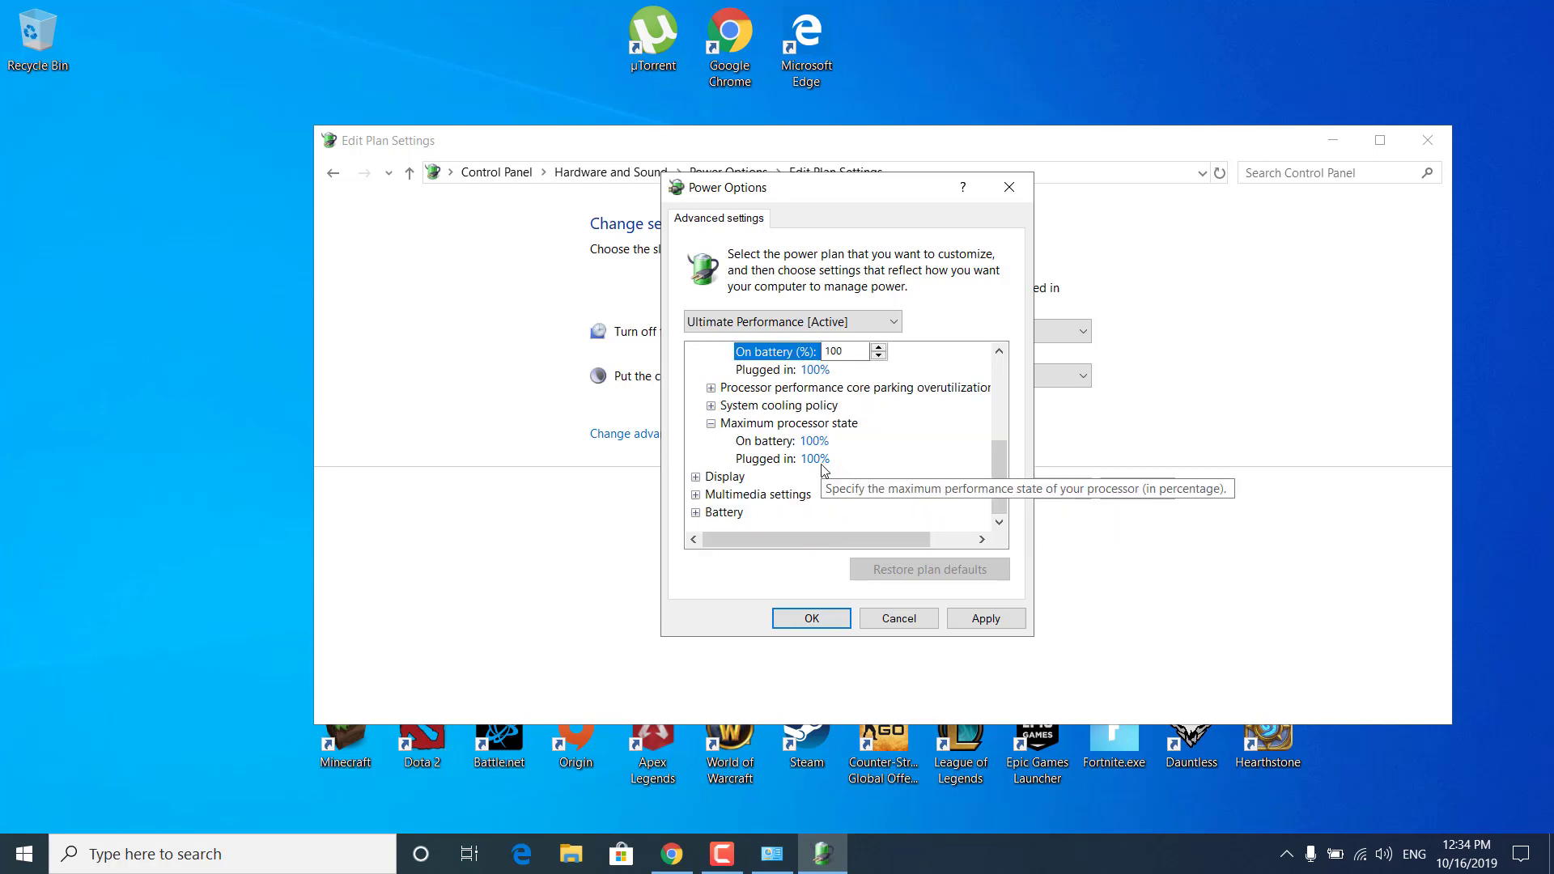
{"action": "left_click", "coordinate": [974, 622]}
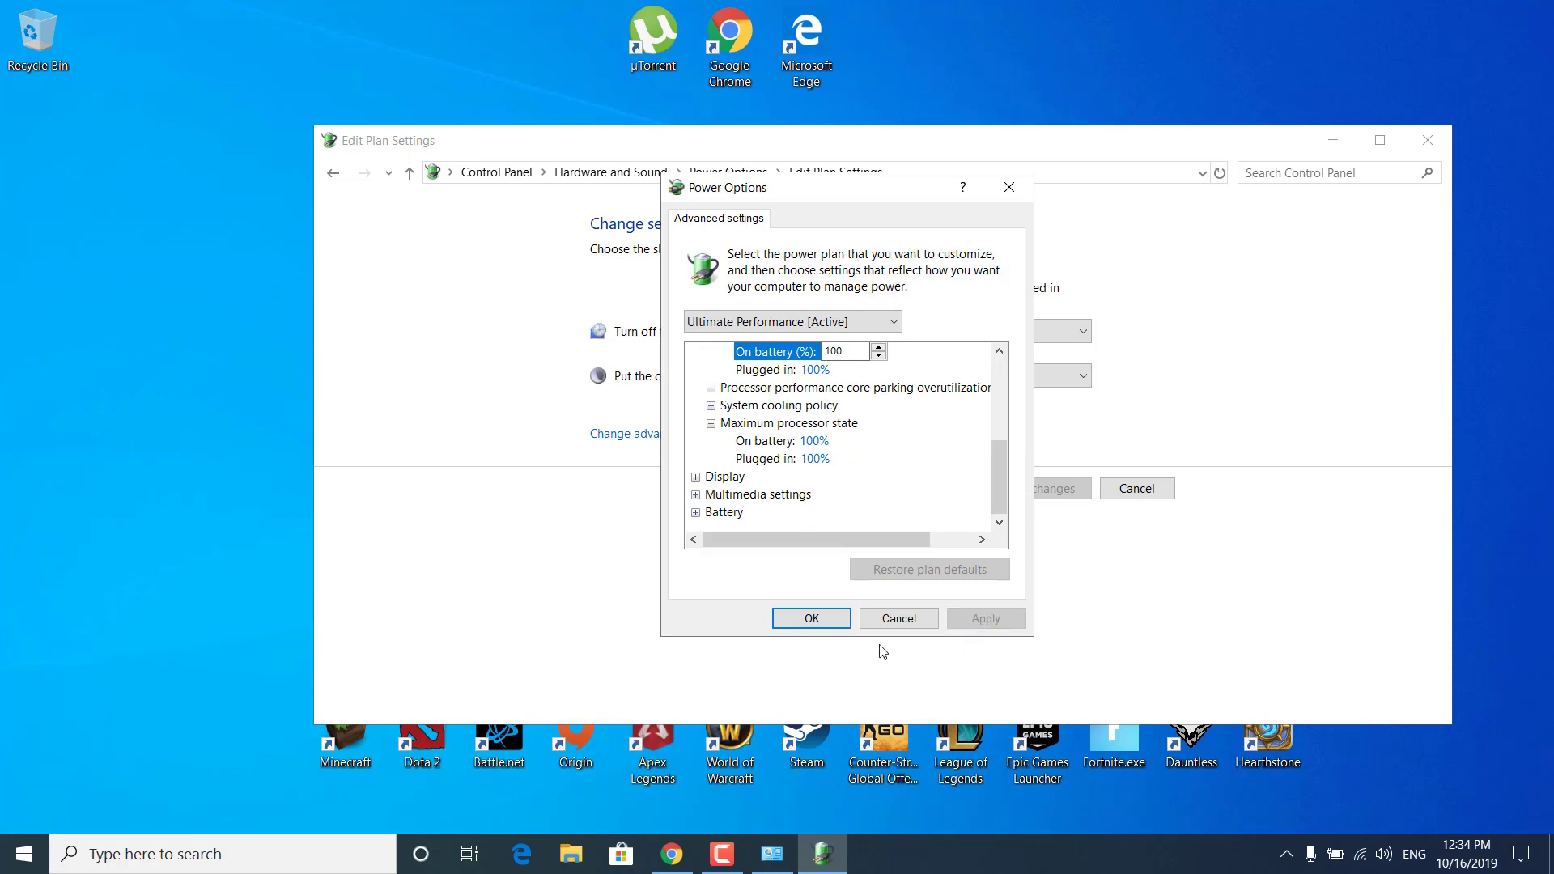
{"action": "left_click", "coordinate": [812, 620]}
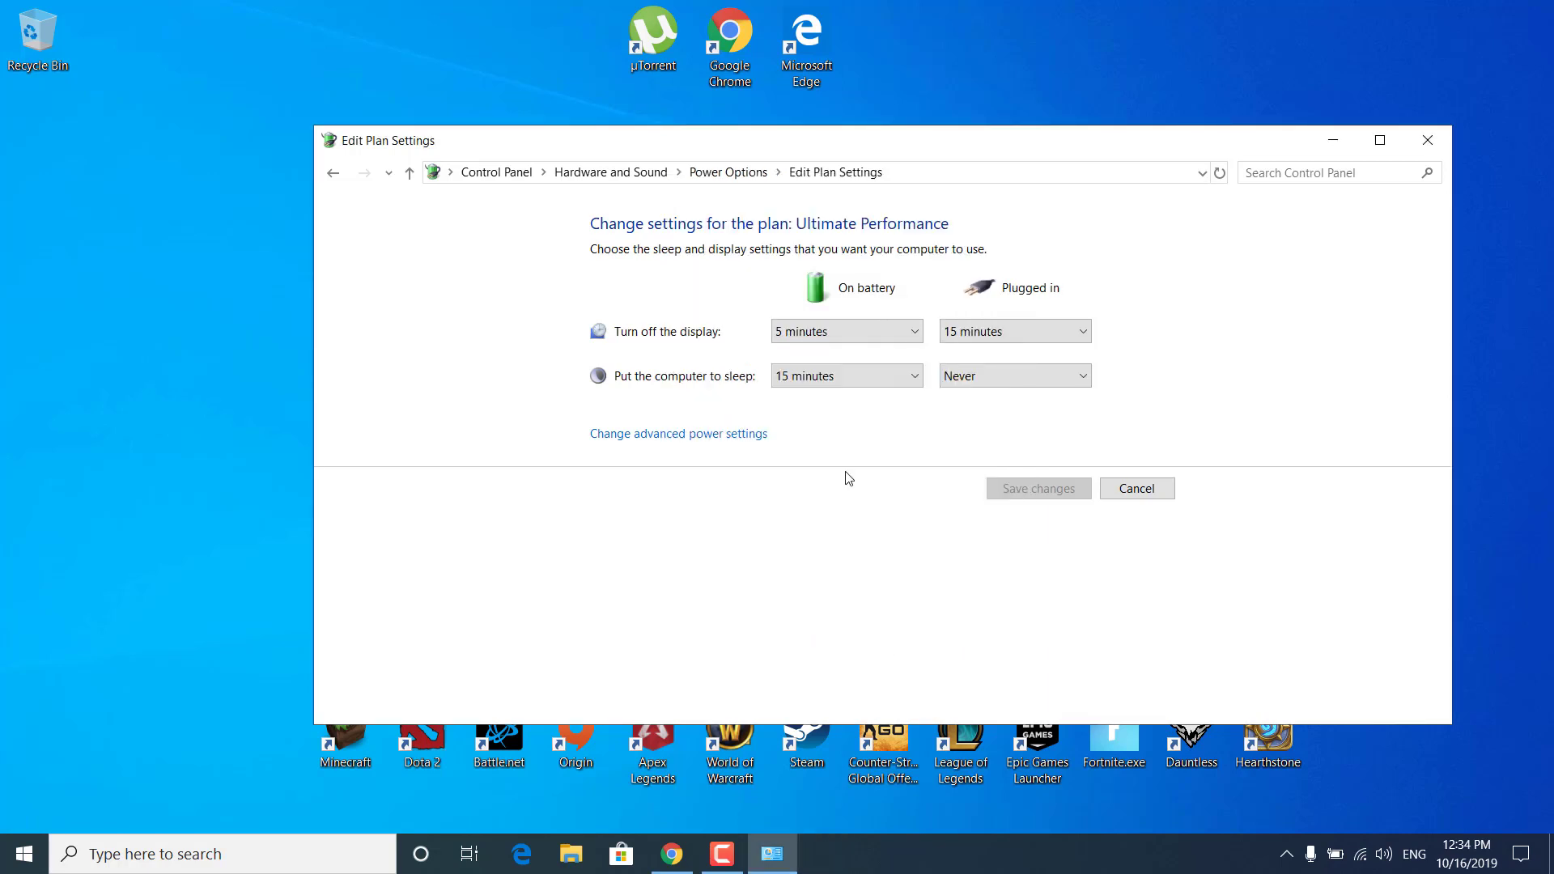
{"action": "left_click", "coordinate": [1427, 140]}
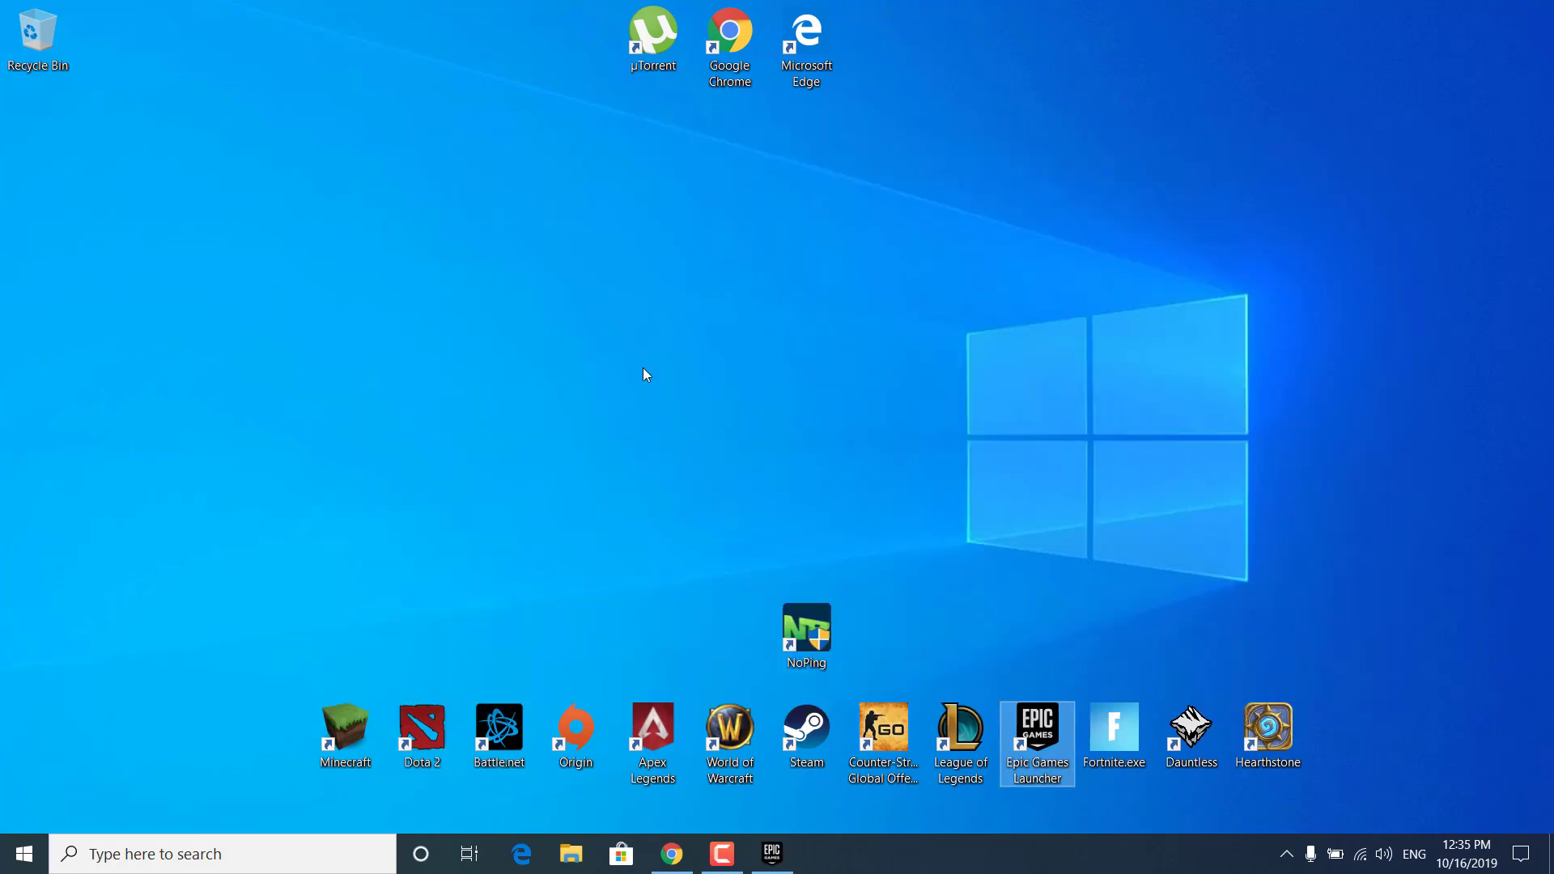
- Open Fortnite's options in the Epic Games Launcher library, dismiss them, and quit the launcher
{"action": "left_click", "coordinate": [772, 324]}
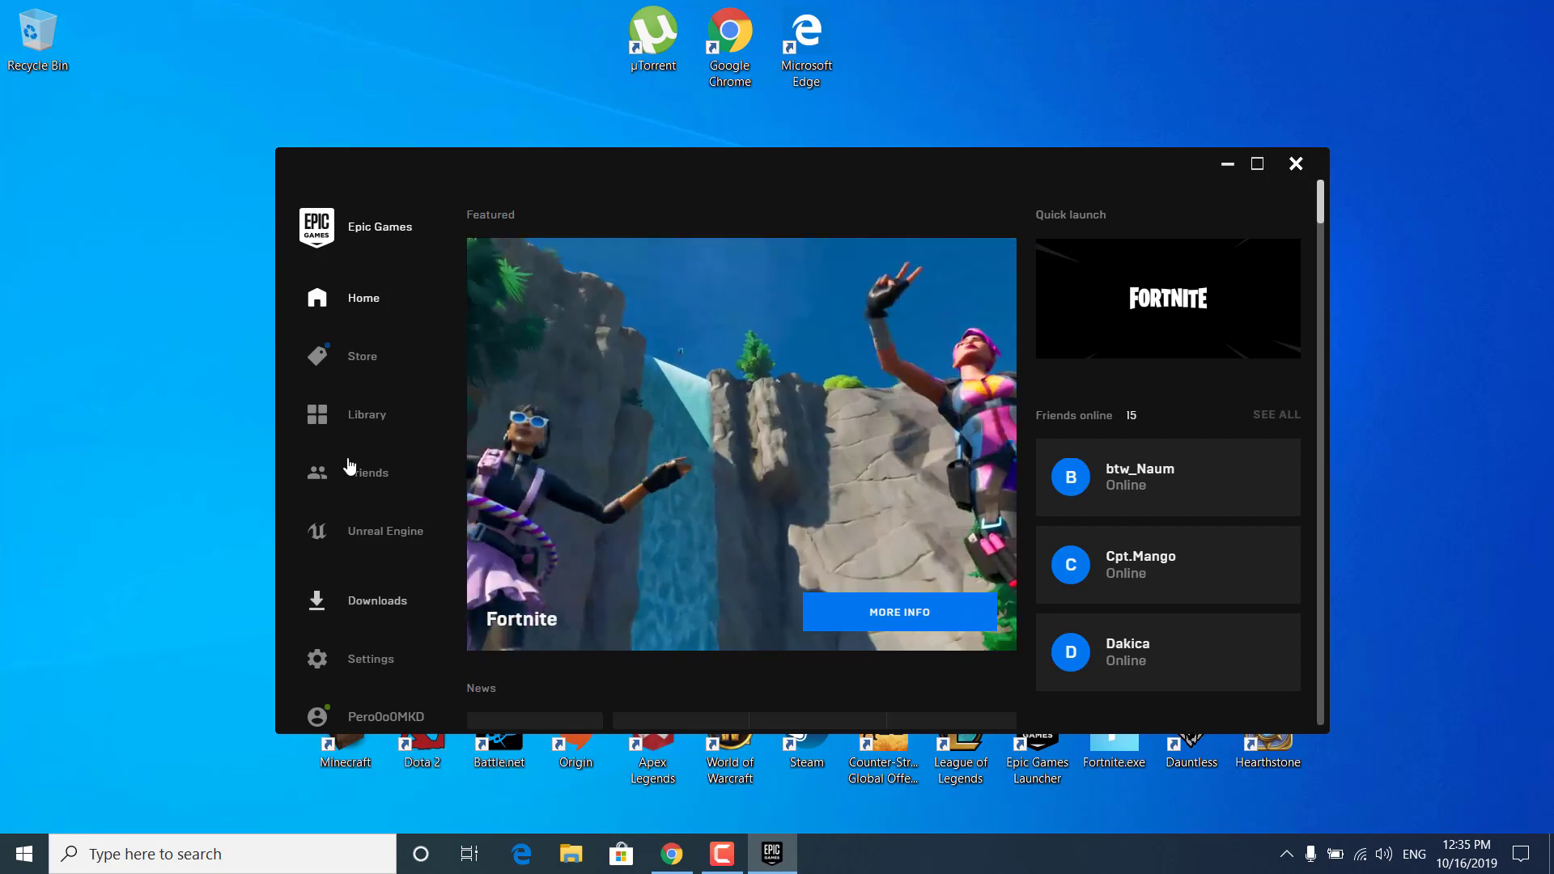
{"action": "left_click", "coordinate": [353, 419]}
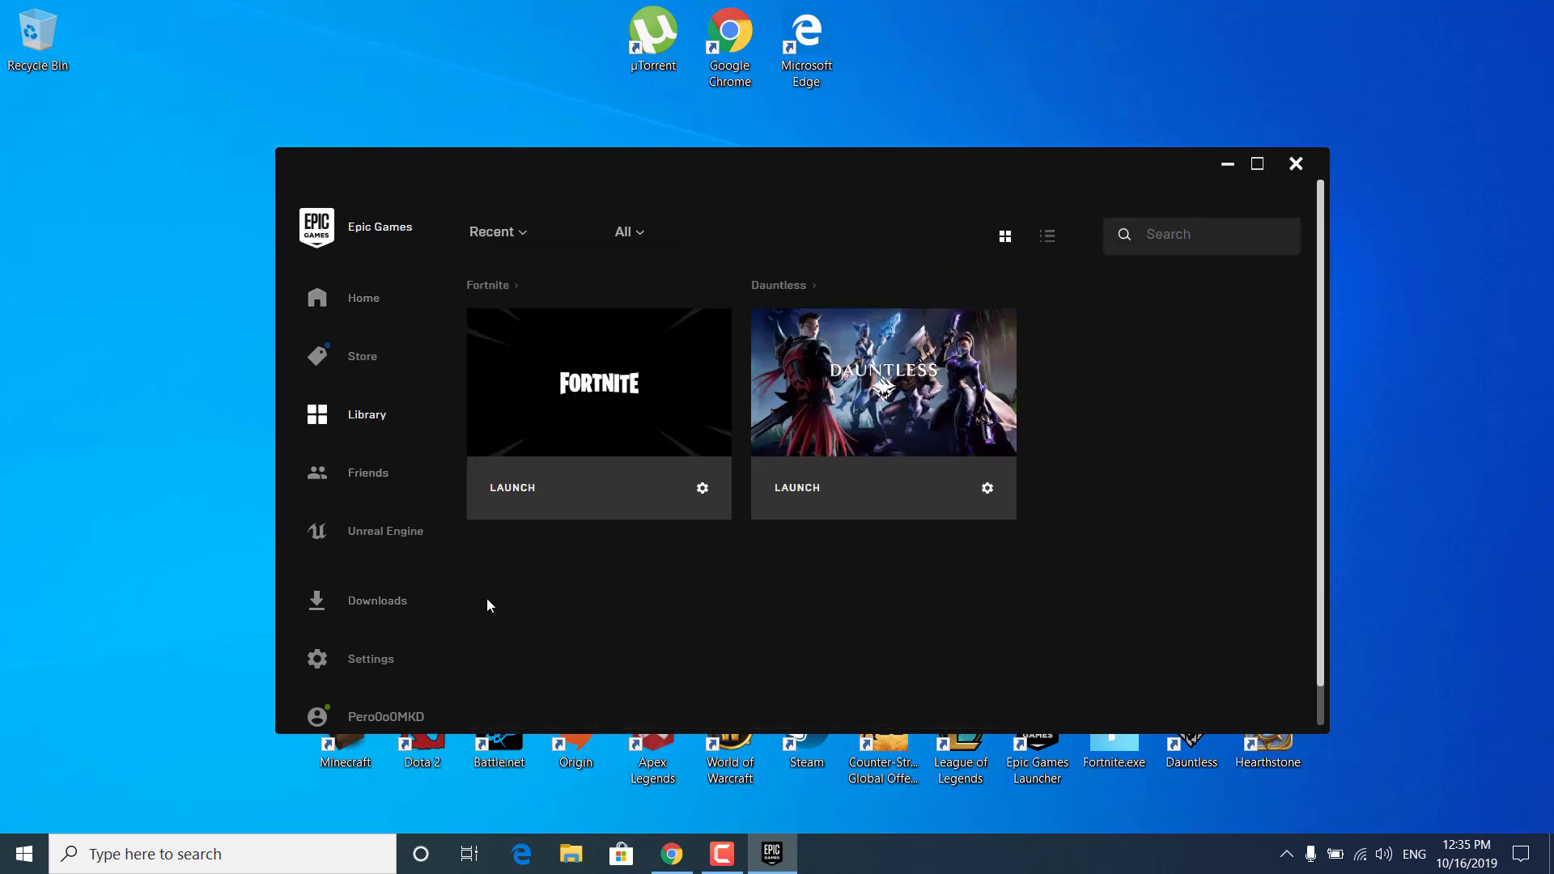
{"action": "left_click", "coordinate": [704, 490]}
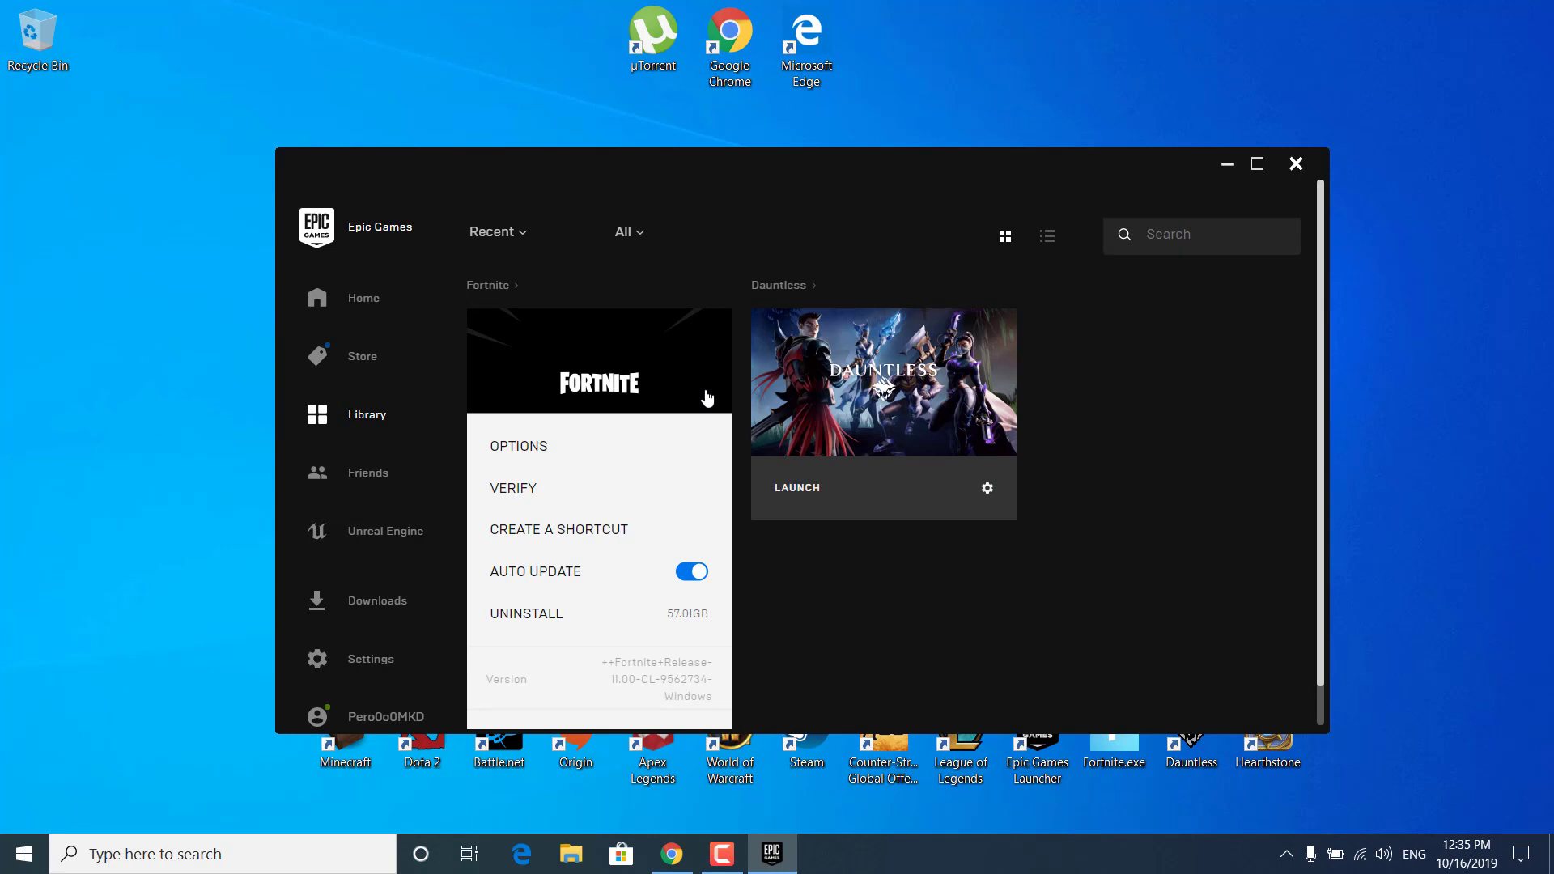
{"action": "left_click", "coordinate": [767, 597]}
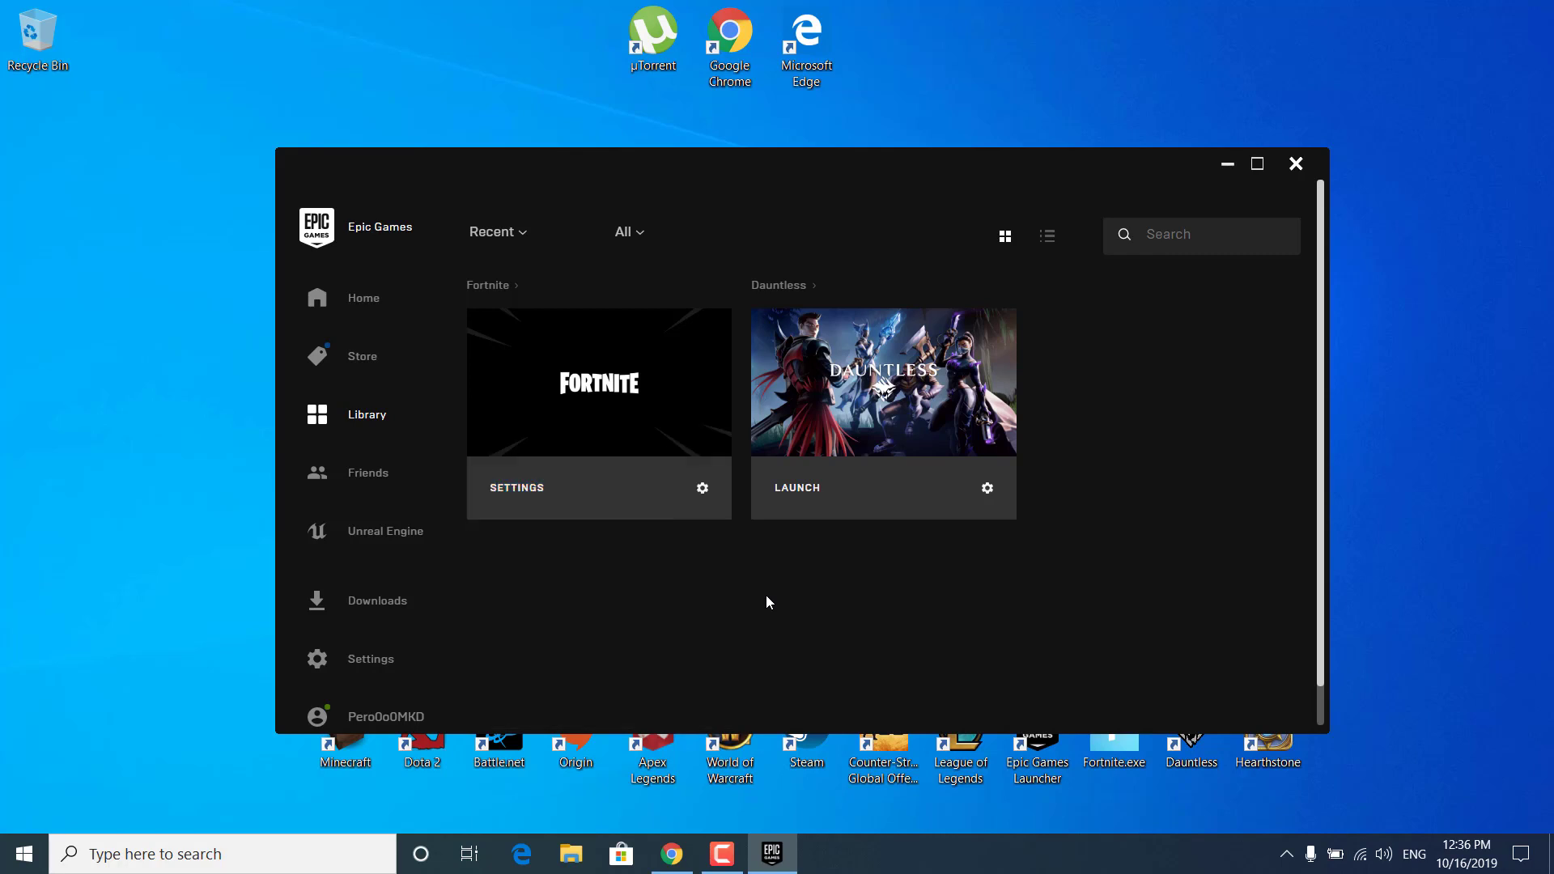
{"action": "left_click", "coordinate": [1296, 166]}
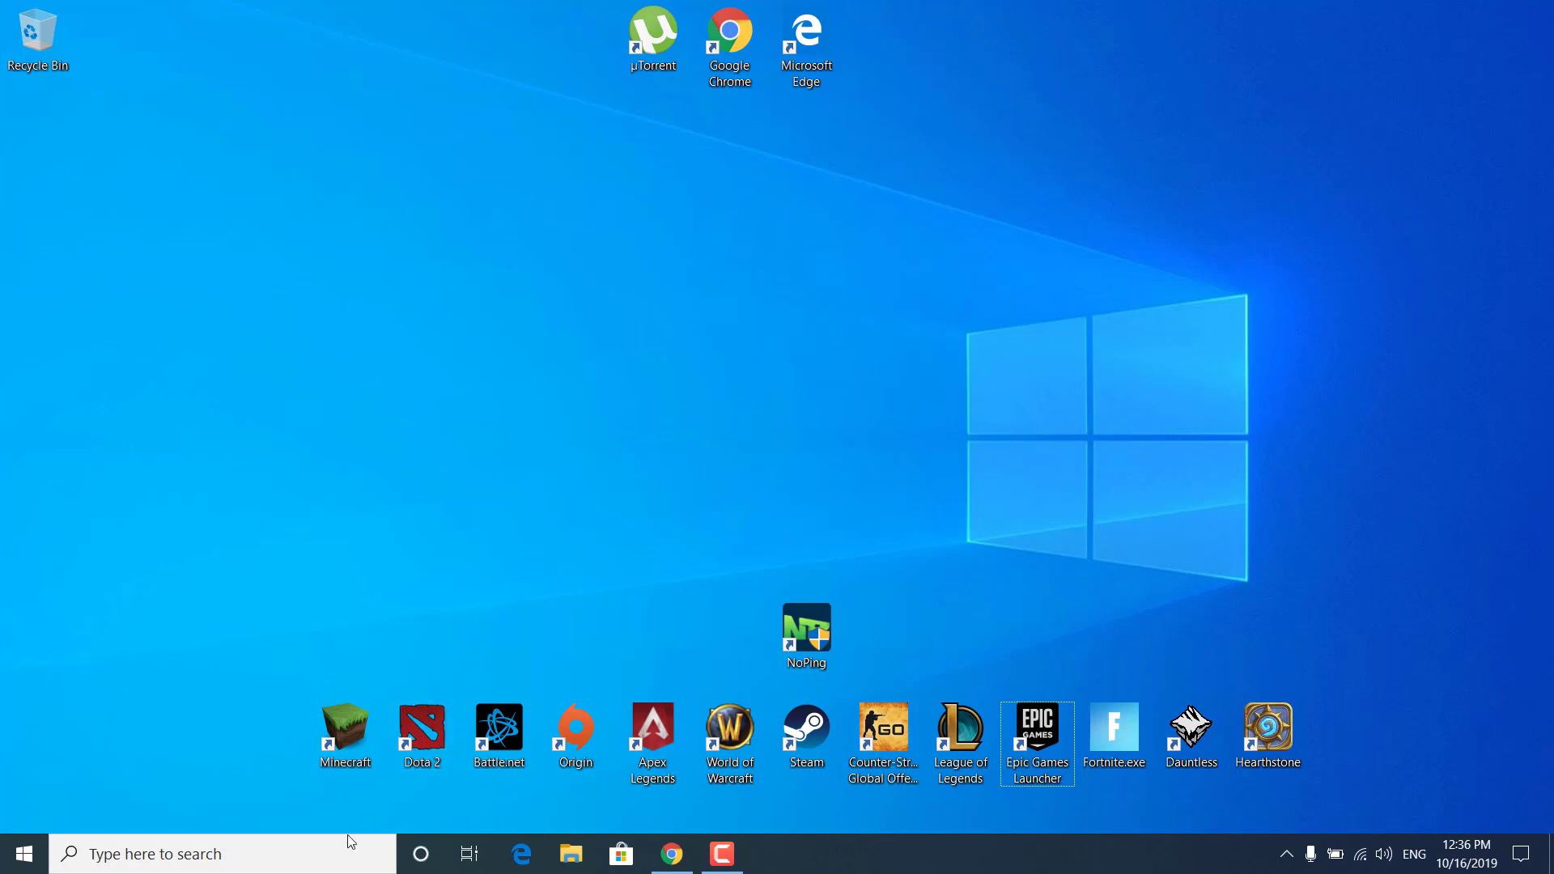
{"action": "left_click", "coordinate": [304, 854]}
{"action": "type", "text": "background"}
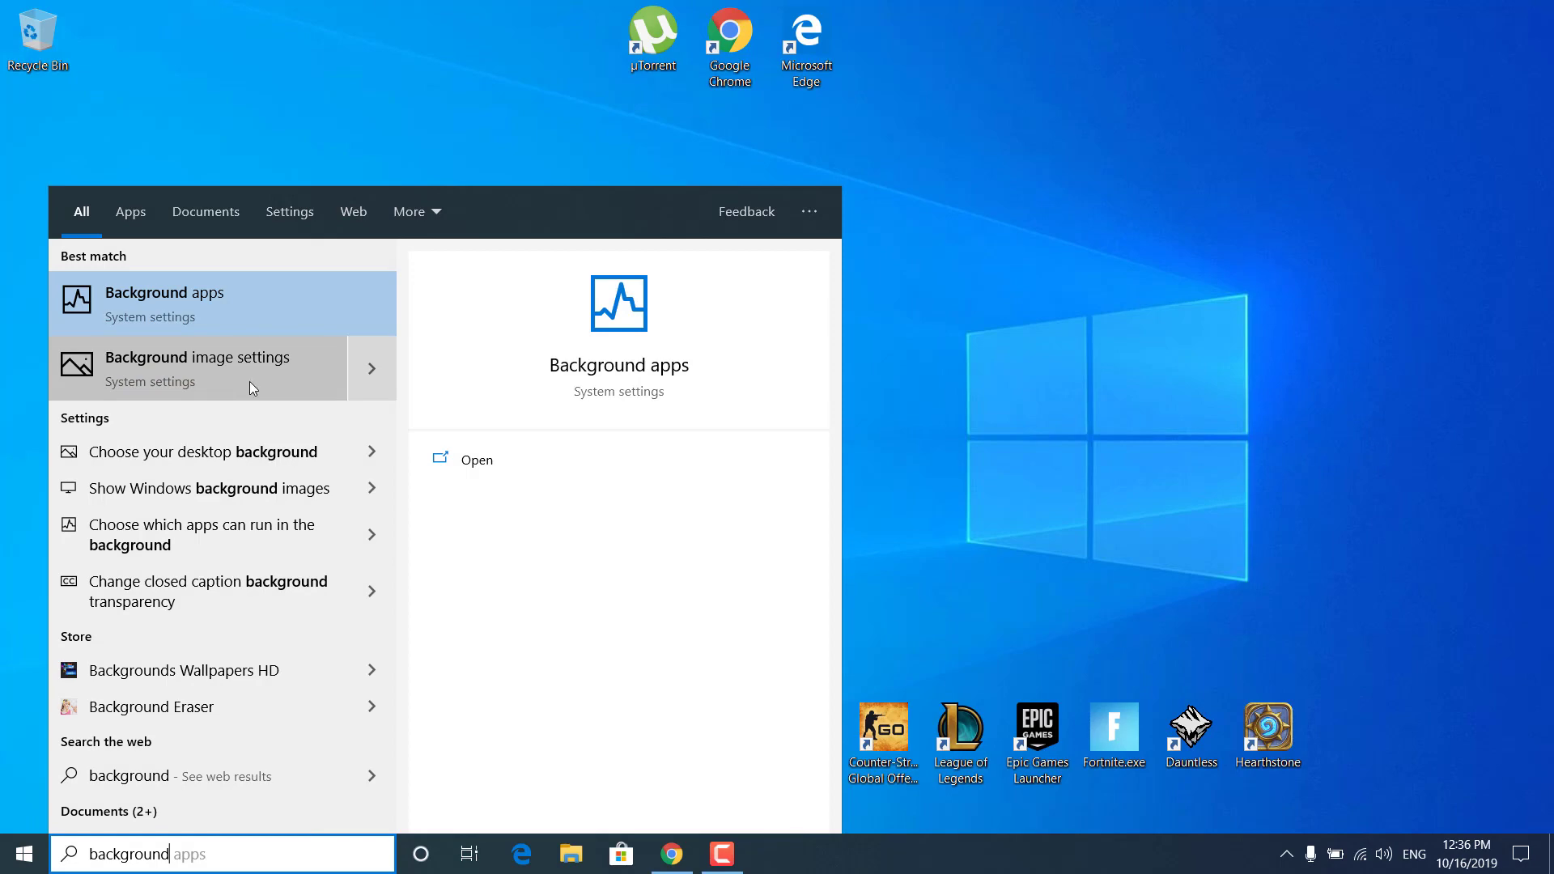
{"action": "left_click", "coordinate": [175, 299]}
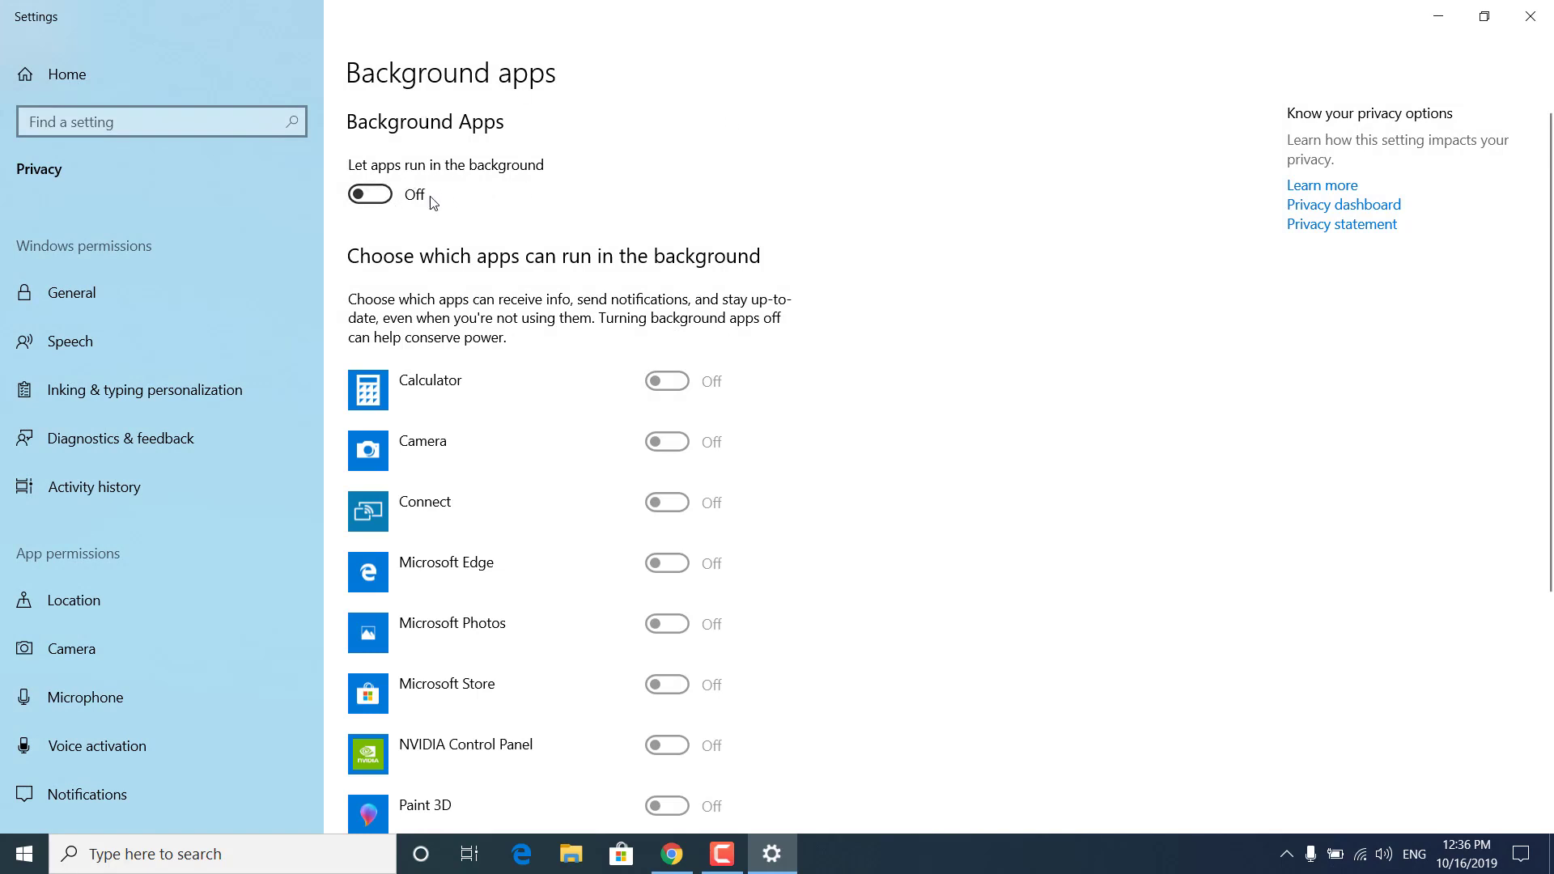
{"action": "left_click", "coordinate": [372, 206]}
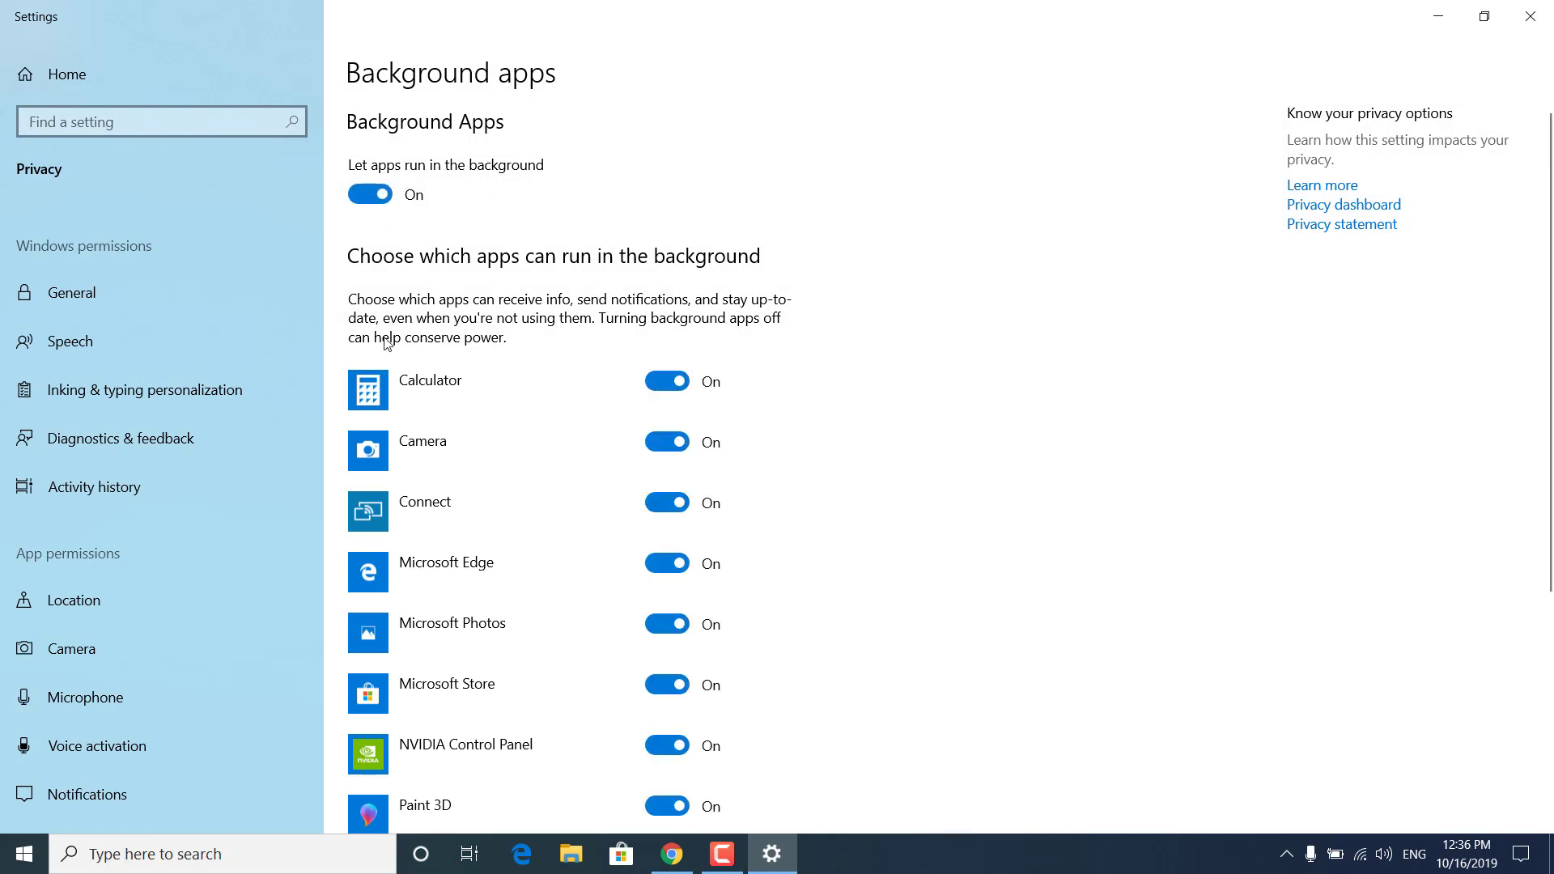
{"action": "left_click", "coordinate": [353, 200]}
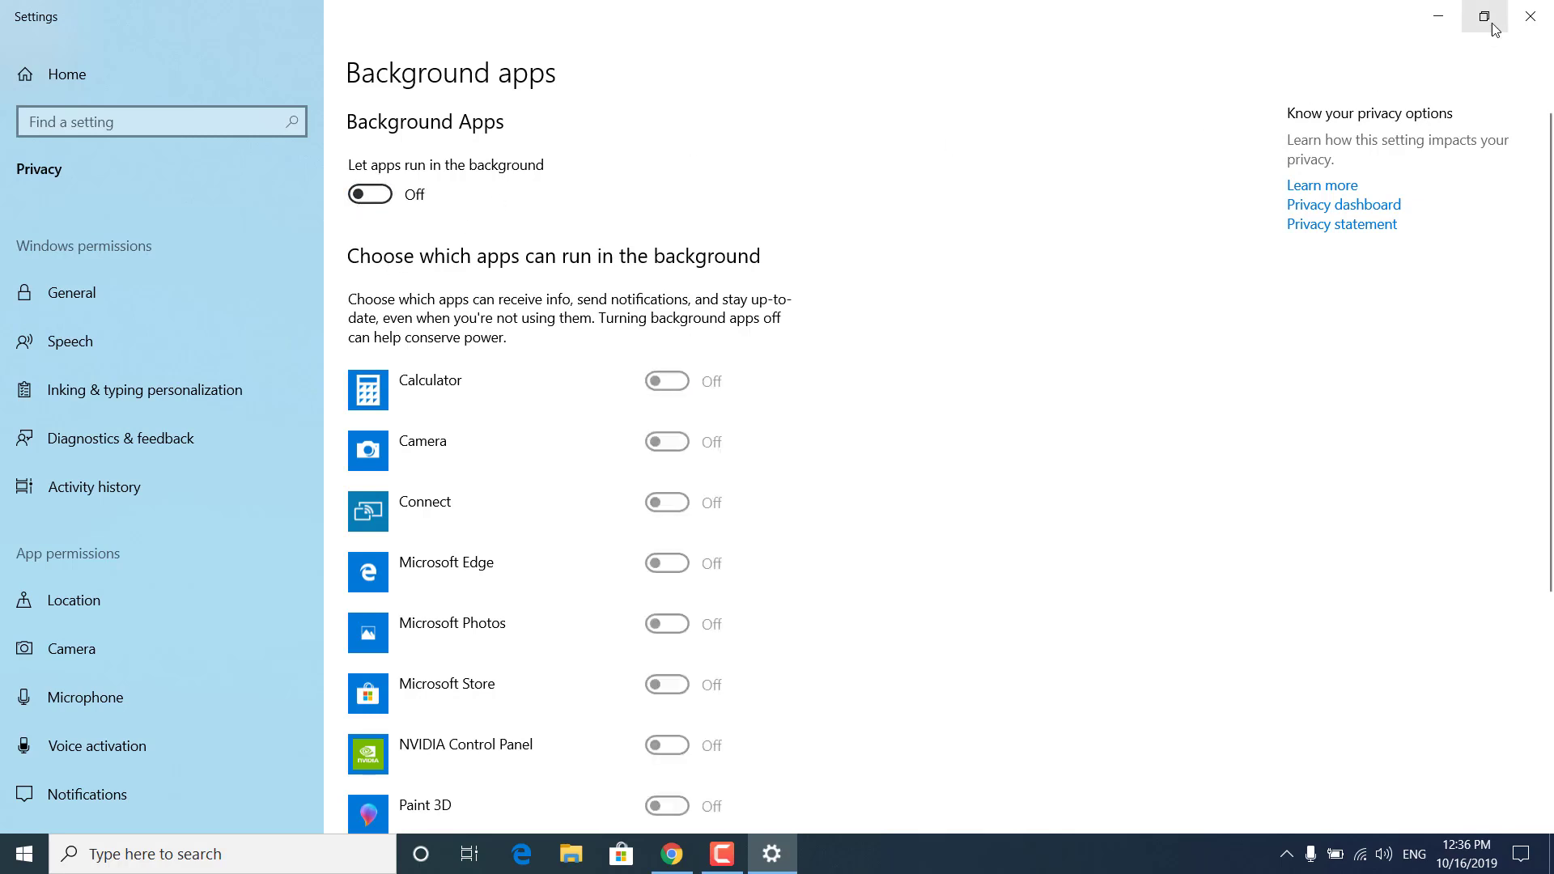
{"action": "left_click", "coordinate": [1524, 22]}
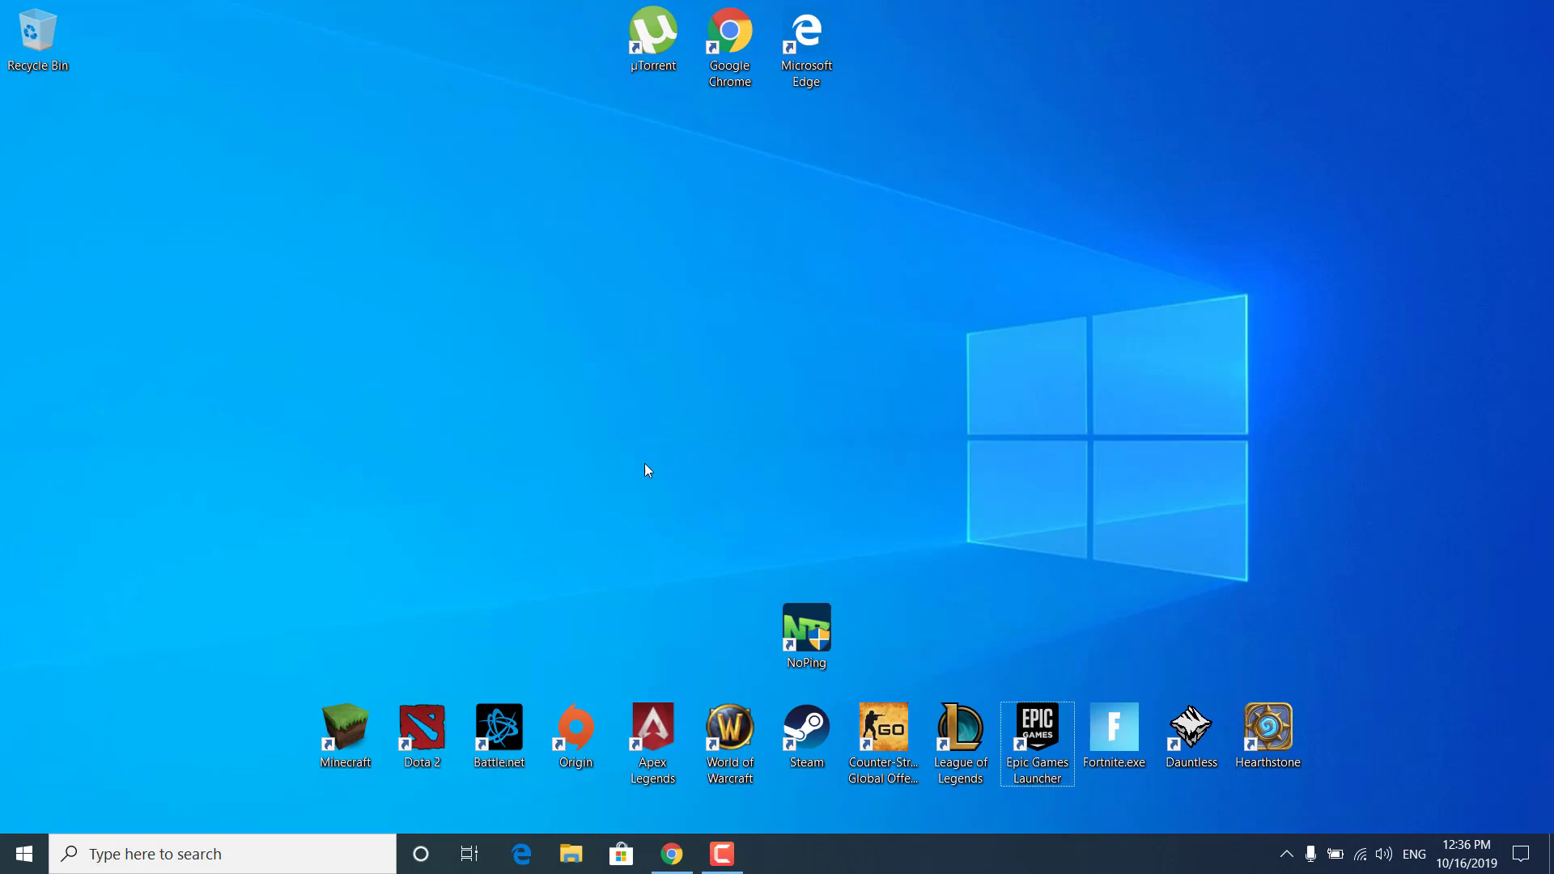
- Open Defragment and Optimize Drives by searching 'defra'
{"action": "left_click", "coordinate": [208, 854]}
{"action": "type", "text": "defra"}
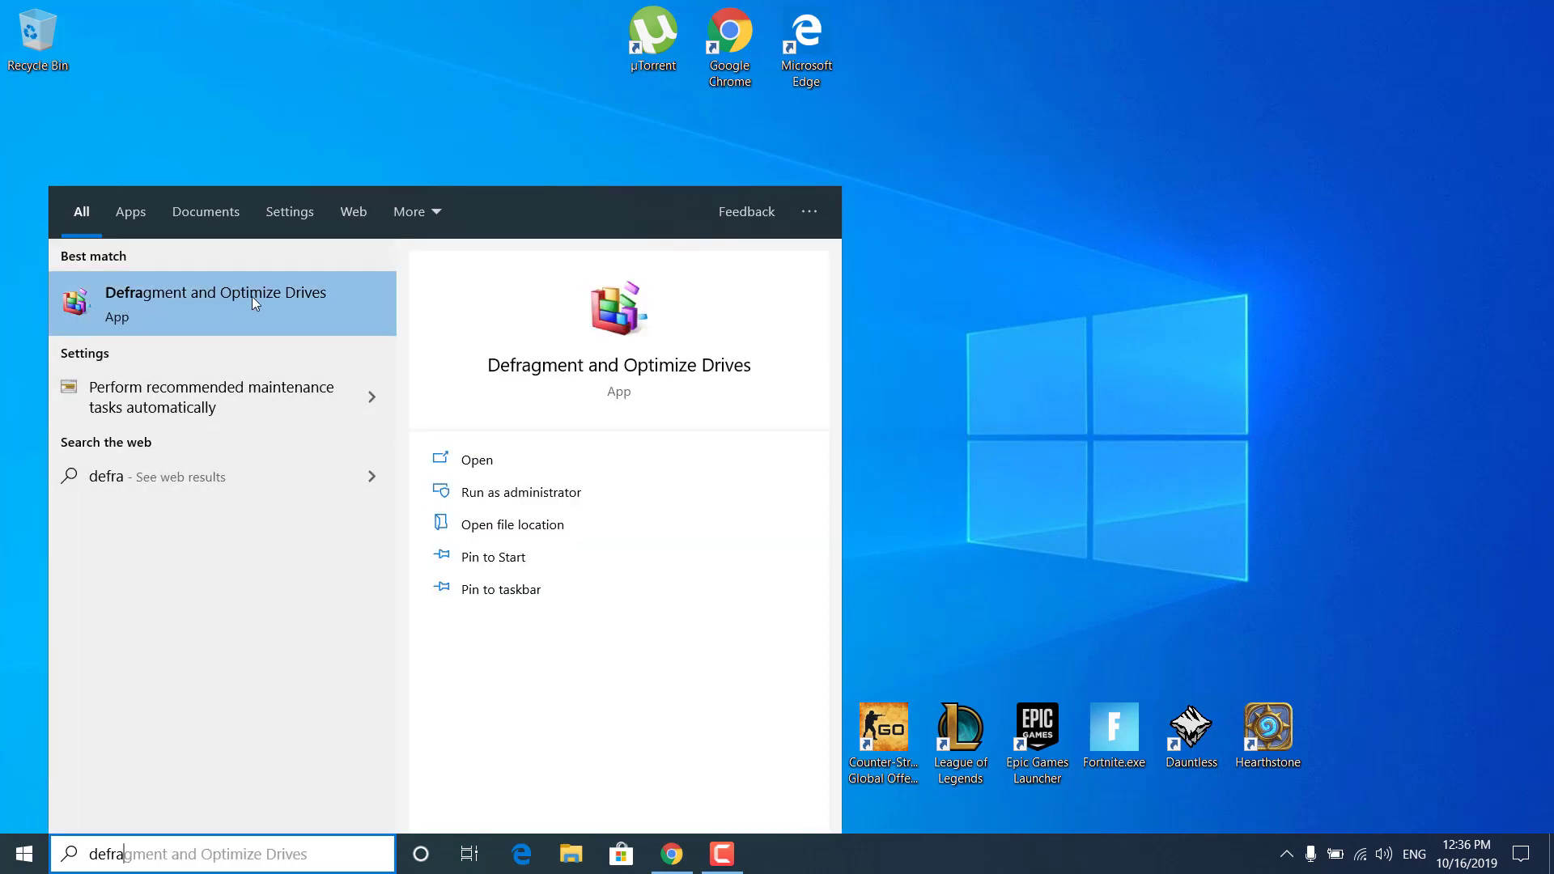
{"action": "left_click", "coordinate": [275, 305]}
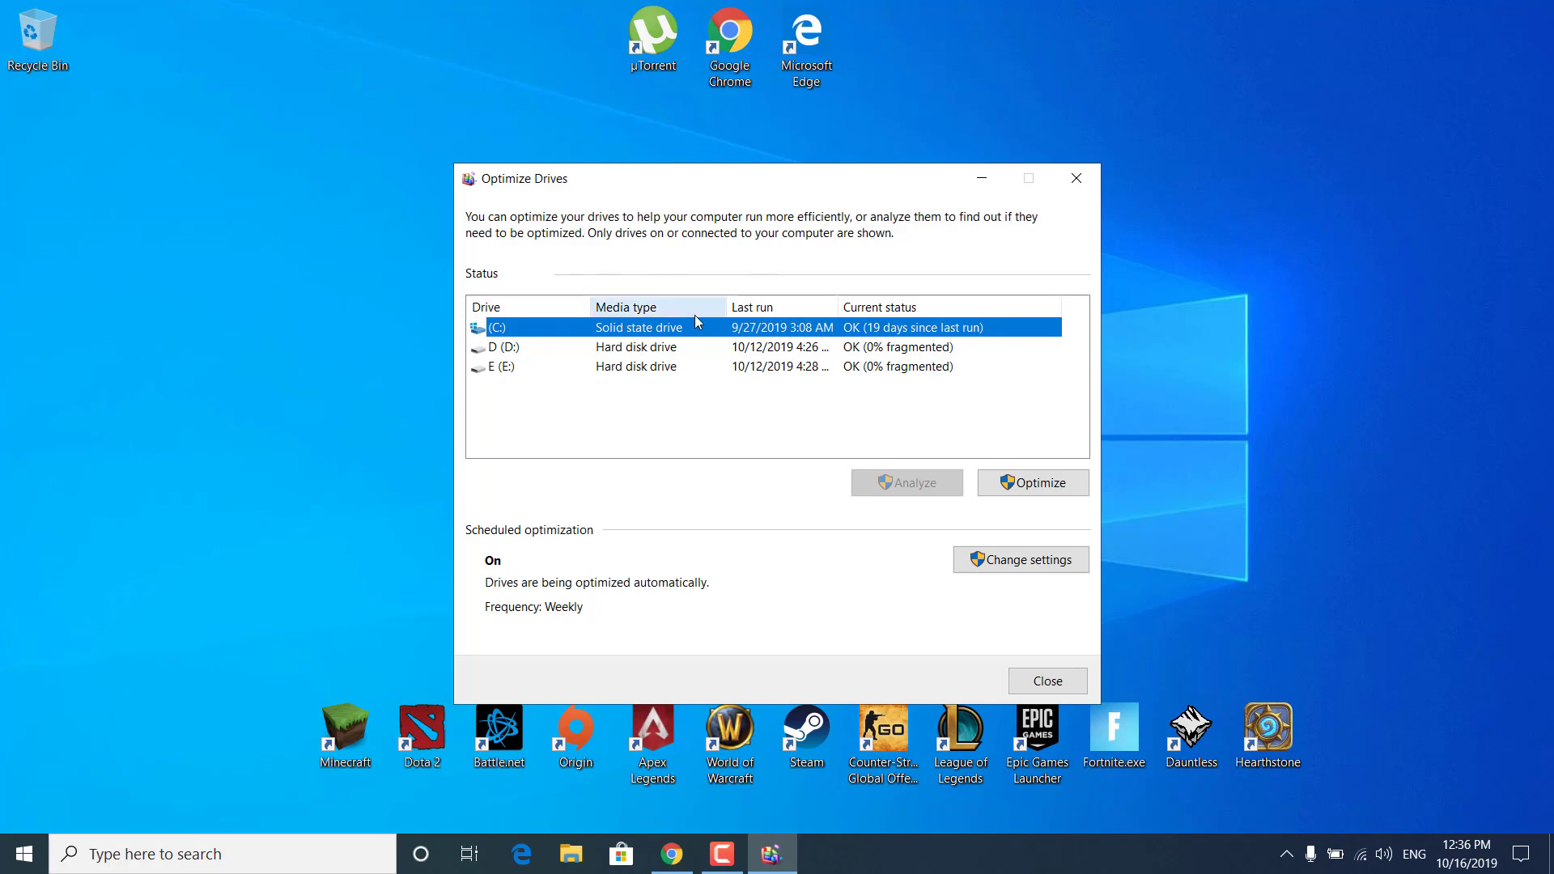
- Briefly optimize drive D, stopping at 2% fragmented, then close the optimizer
{"action": "left_click", "coordinate": [648, 353]}
{"action": "left_click", "coordinate": [645, 369]}
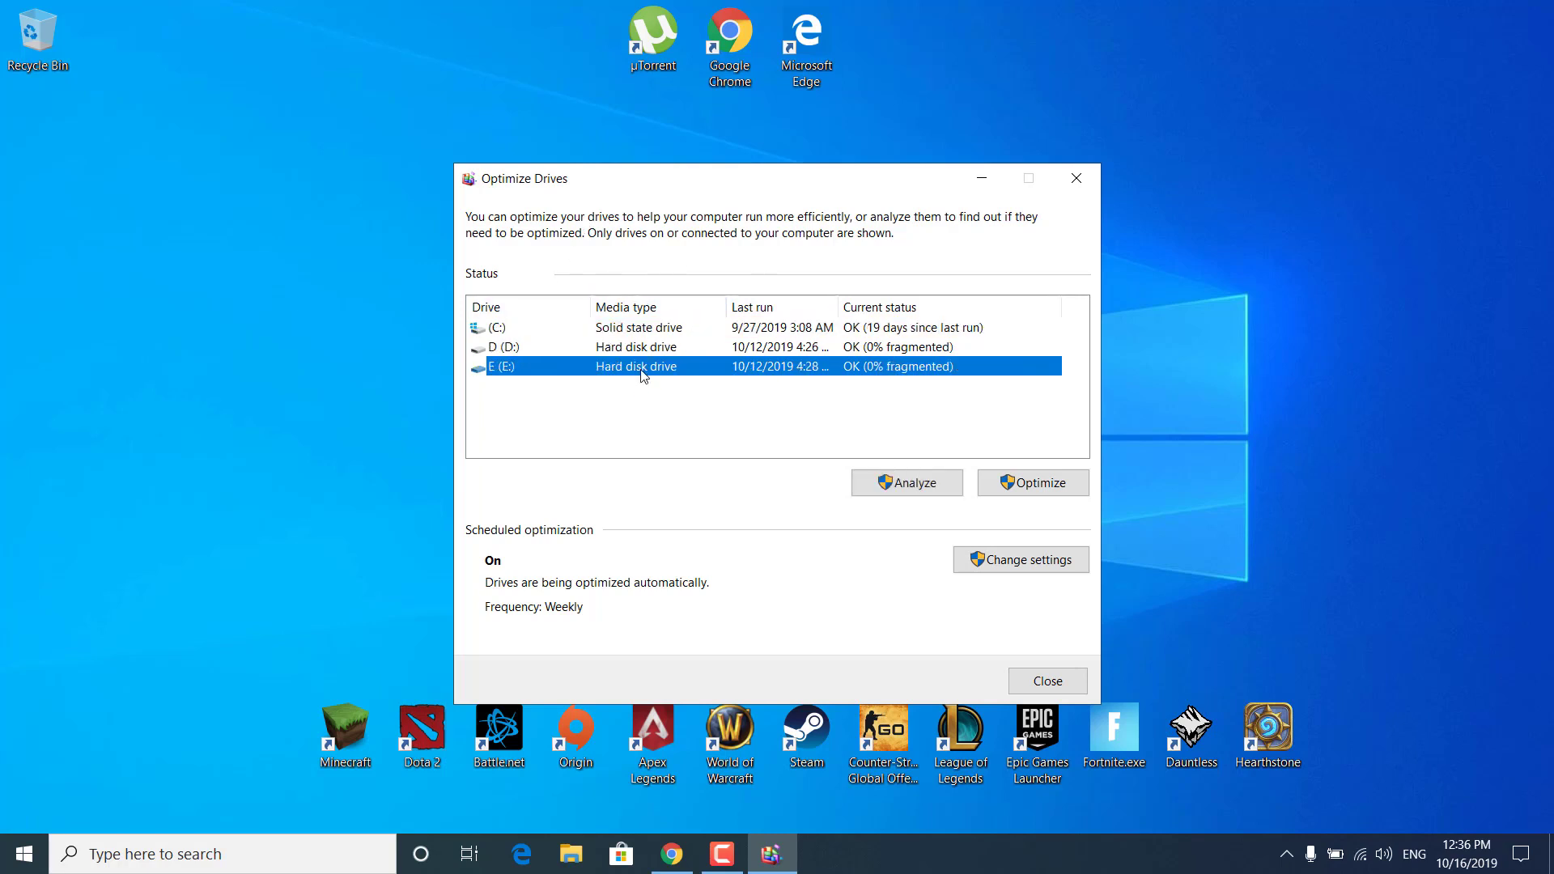
{"action": "left_click", "coordinate": [612, 354]}
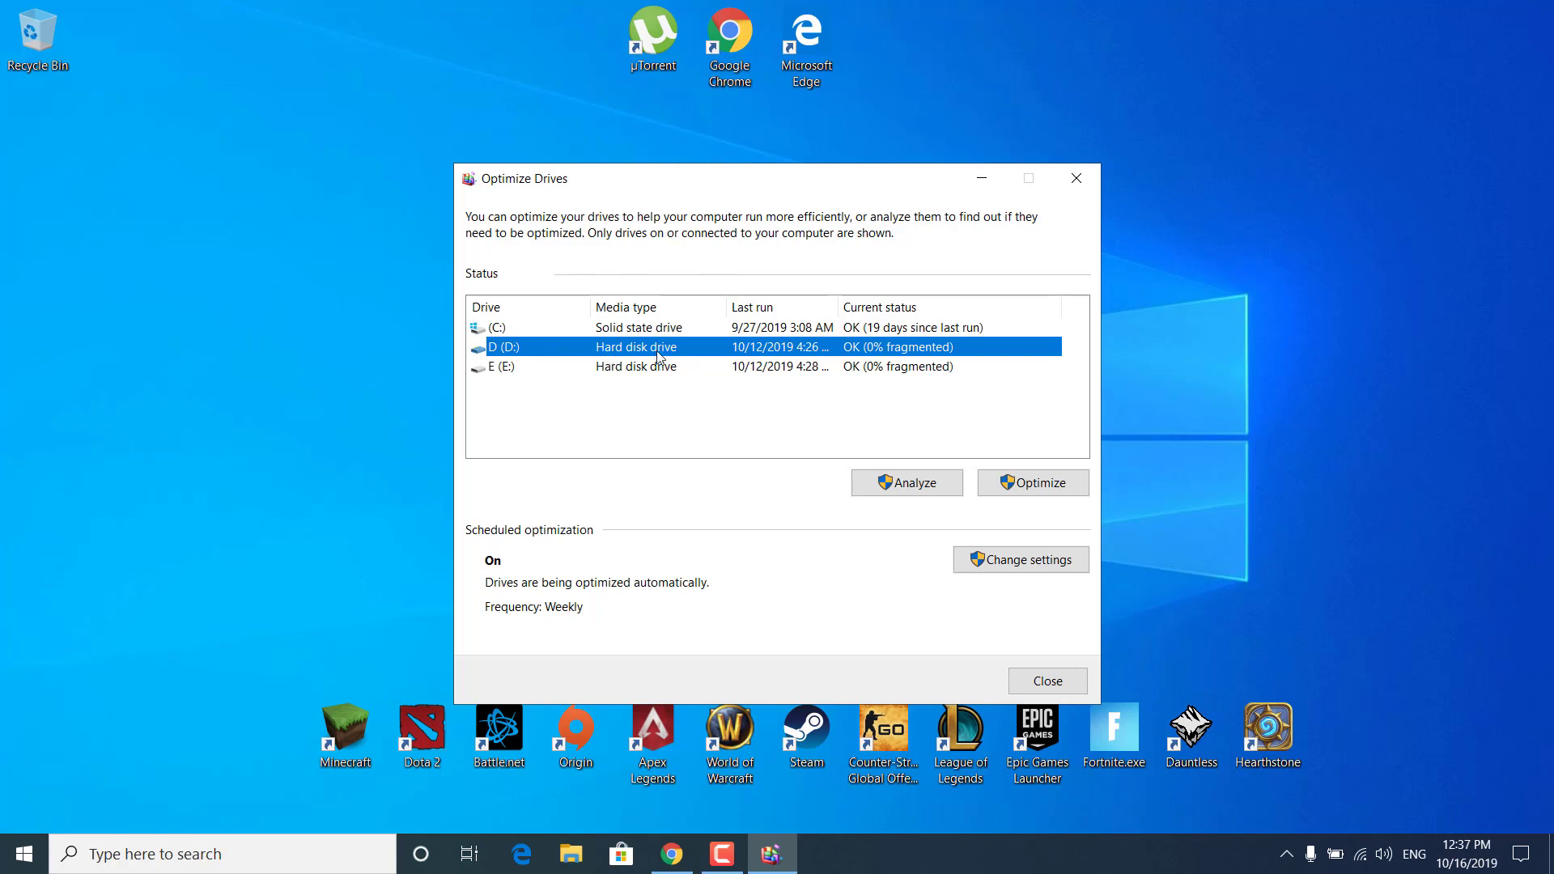
{"action": "left_click", "coordinate": [997, 482]}
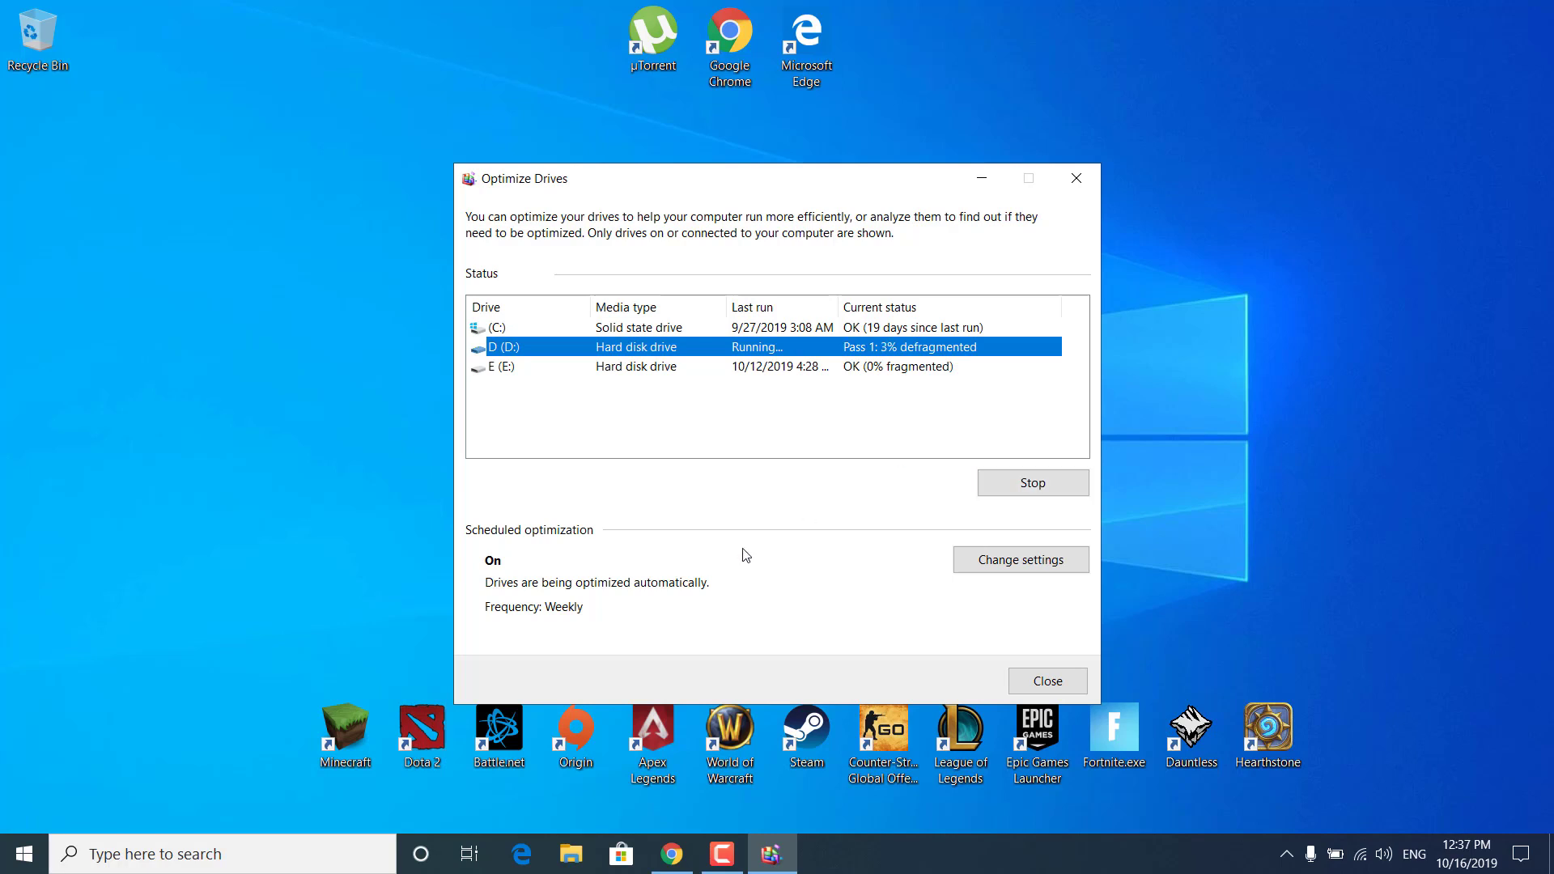
{"action": "left_click", "coordinate": [1030, 484]}
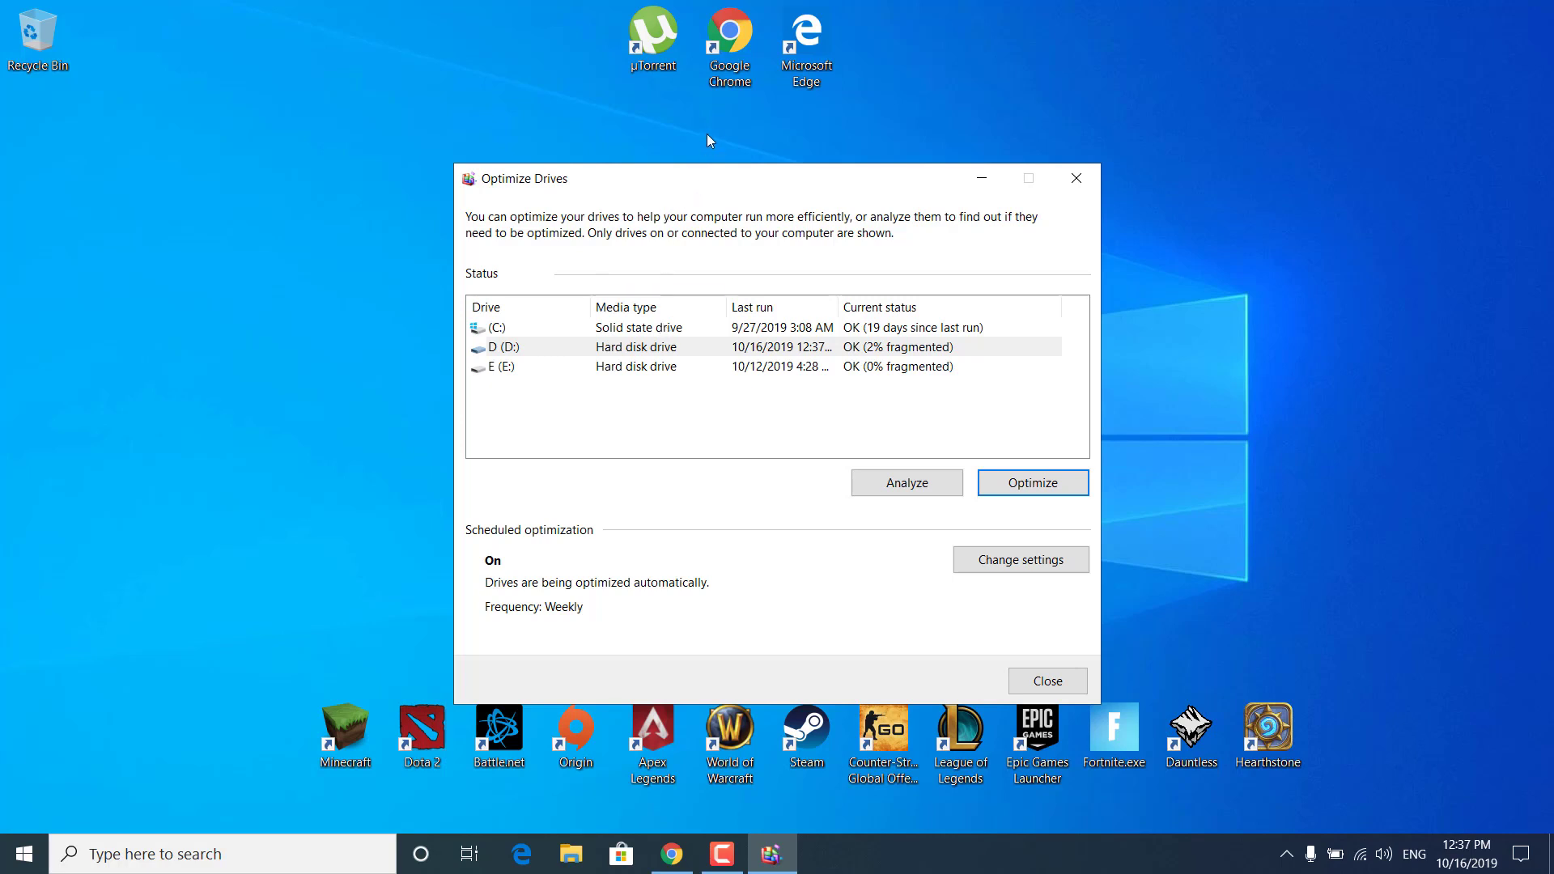
{"action": "left_click", "coordinate": [1068, 174]}
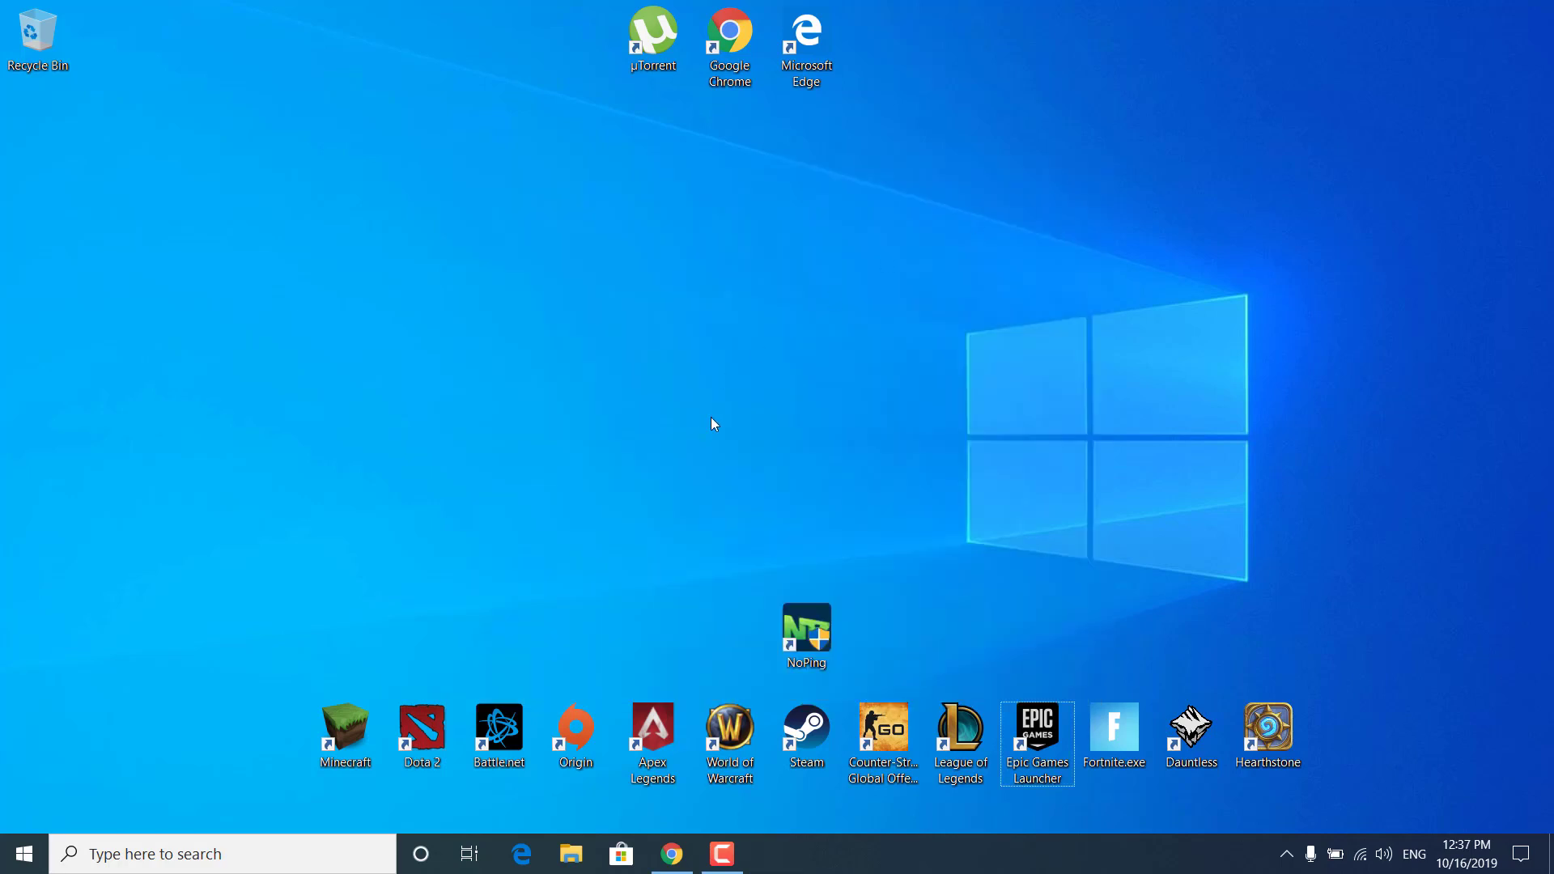
- Open the Graphics settings page by searching 'graphi'
{"action": "left_click", "coordinate": [237, 863]}
{"action": "type", "text": "graphi"}
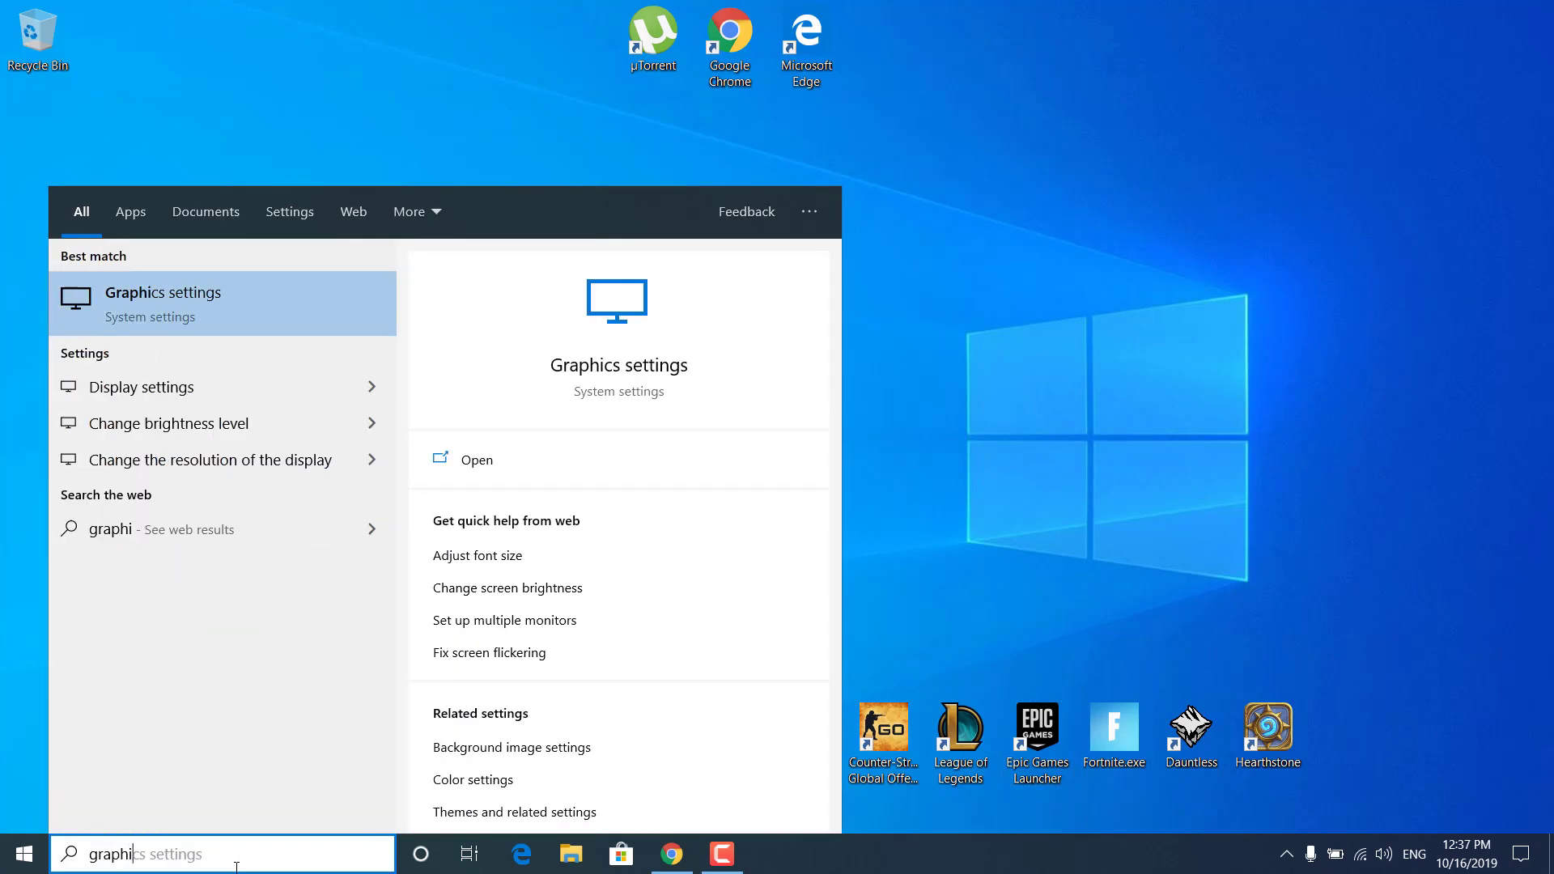
{"action": "left_click", "coordinate": [284, 293]}
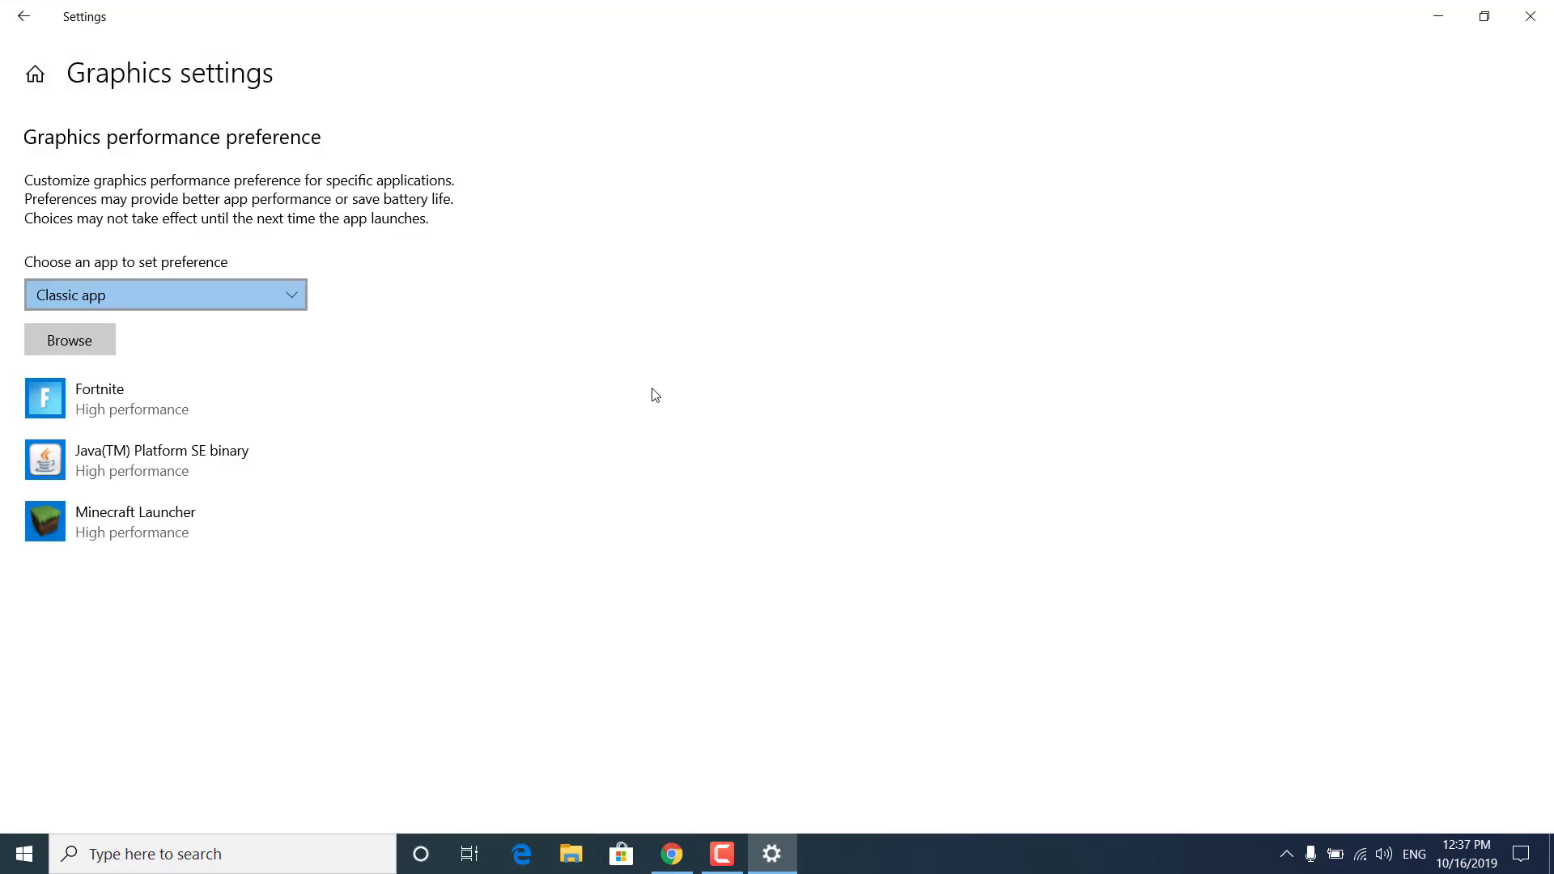
- Add FortniteClient-Win64-Shipping.exe from Program Files\Fortnite\FortniteGame\Binaries\Win64 to the graphics app list
{"action": "left_click", "coordinate": [88, 338]}
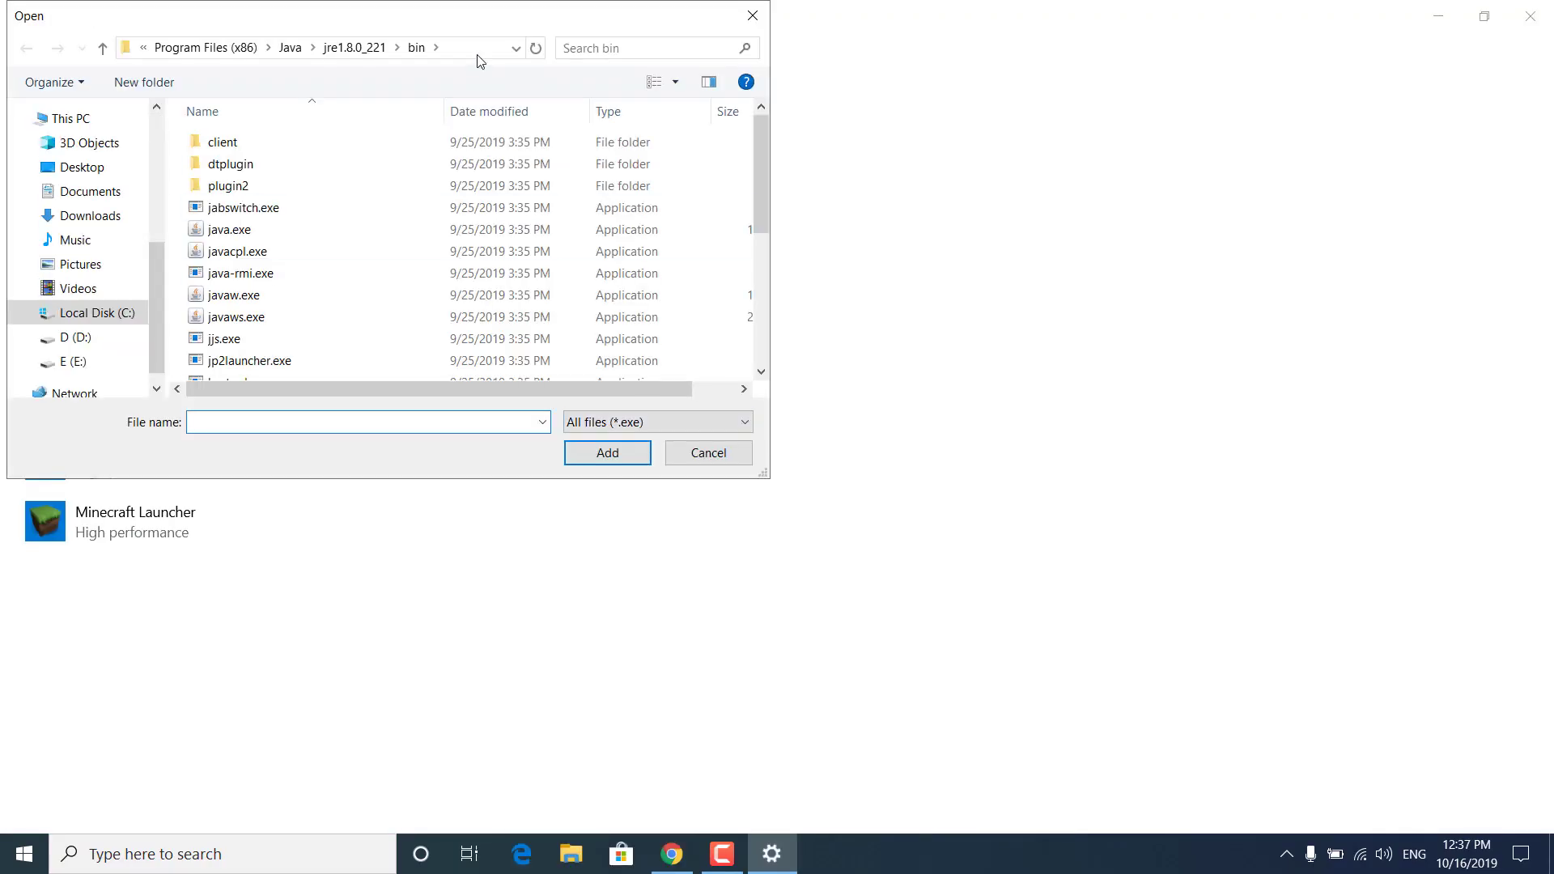
{"action": "left_click", "coordinate": [503, 204]}
{"action": "scroll", "coordinate": [759, 426], "scroll_direction": "down", "scroll_amount": 2}
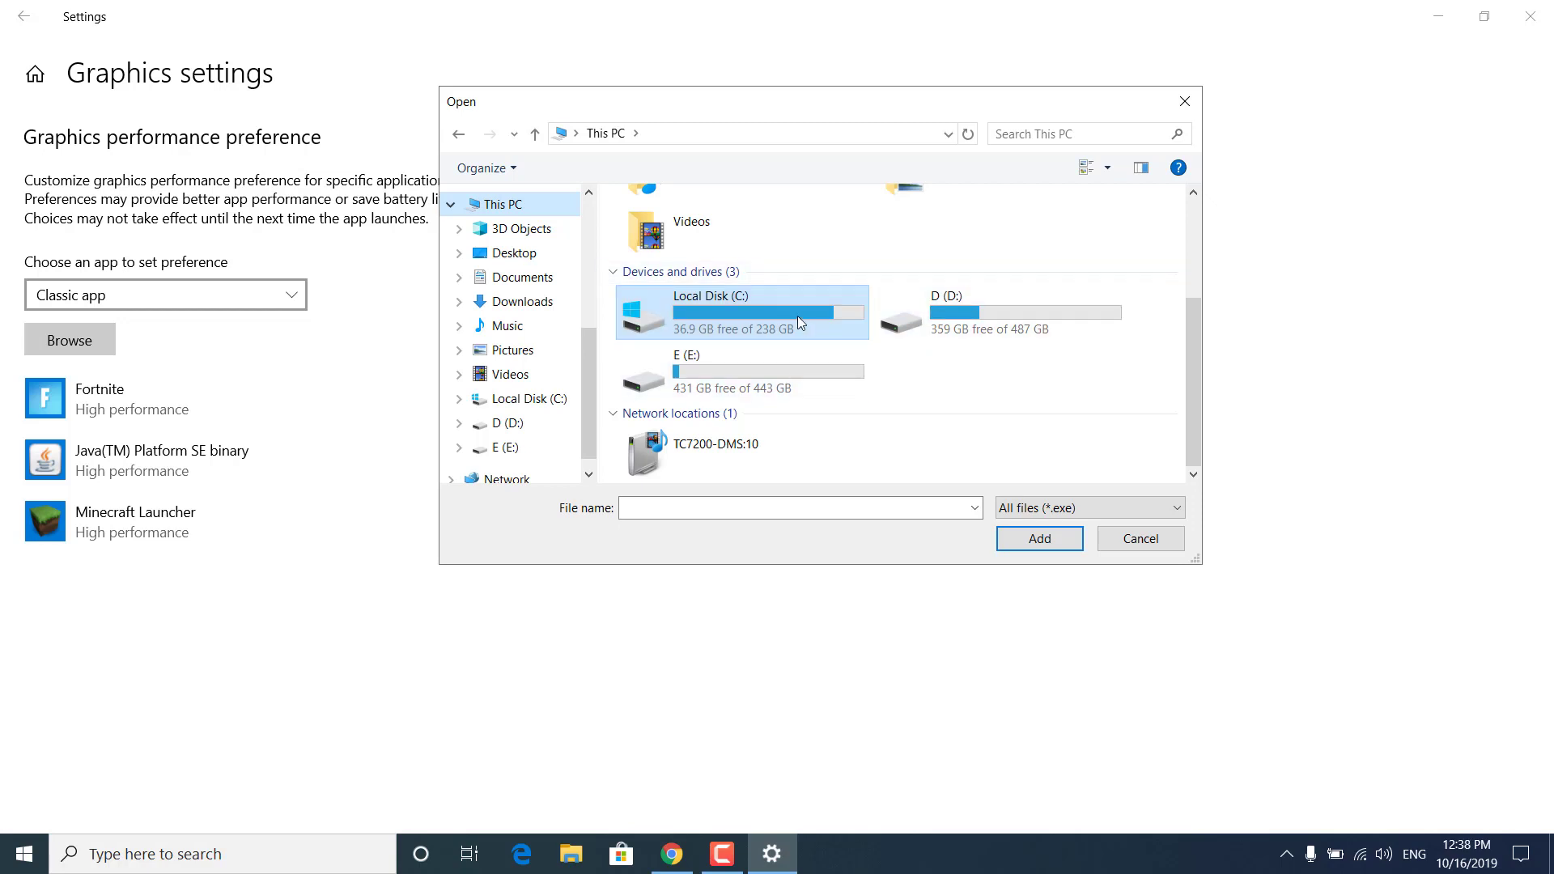
{"action": "left_click", "coordinate": [754, 321]}
{"action": "double_click", "coordinate": [754, 320]}
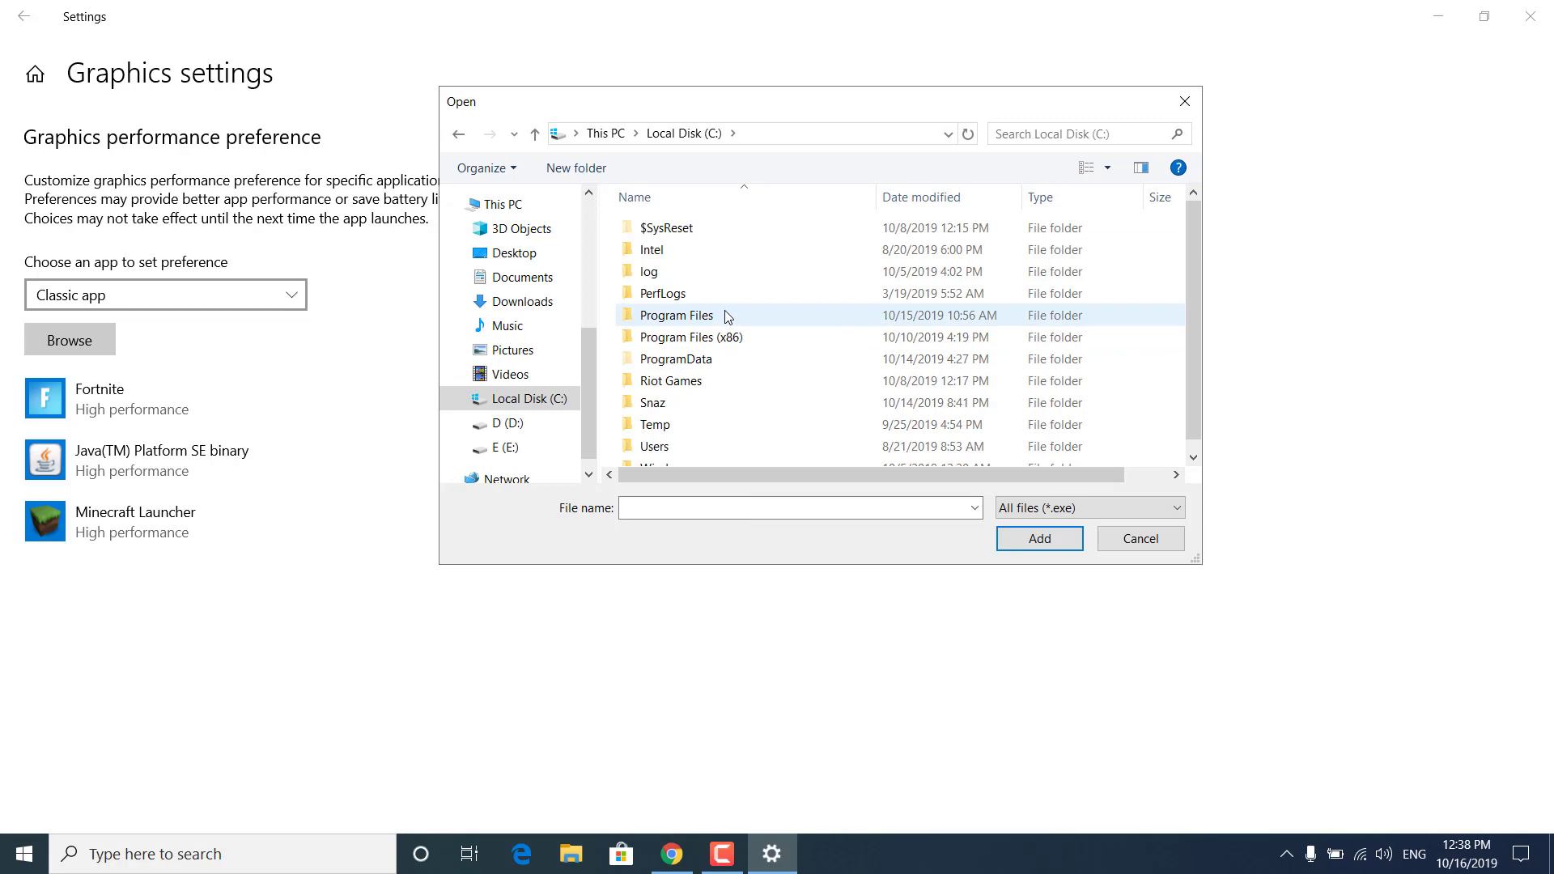
{"action": "double_click", "coordinate": [780, 316]}
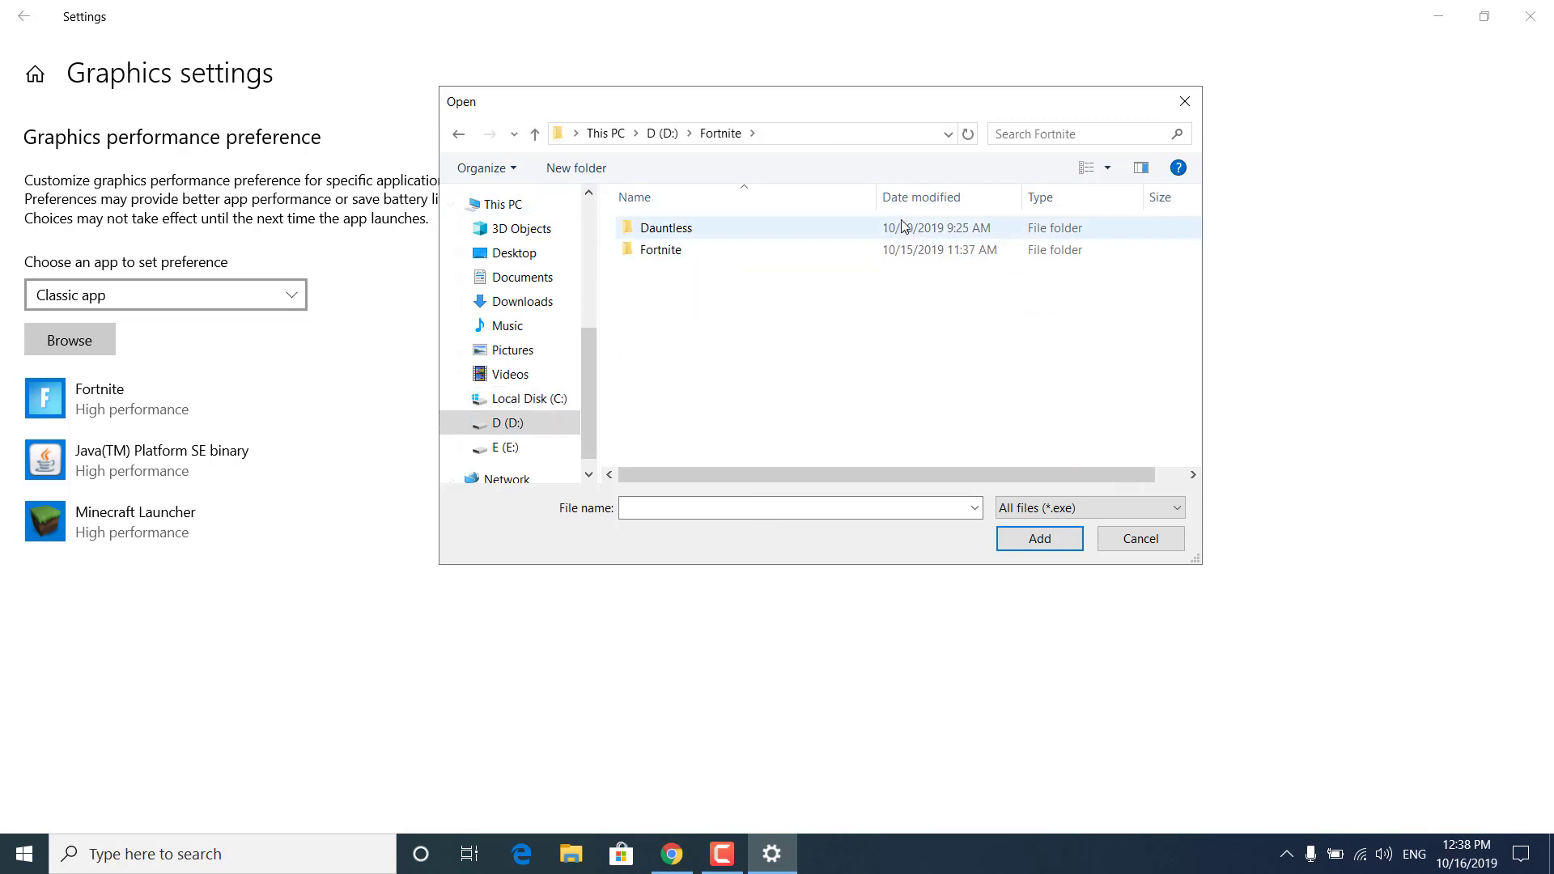
{"action": "double_click", "coordinate": [725, 258]}
{"action": "double_click", "coordinate": [720, 273]}
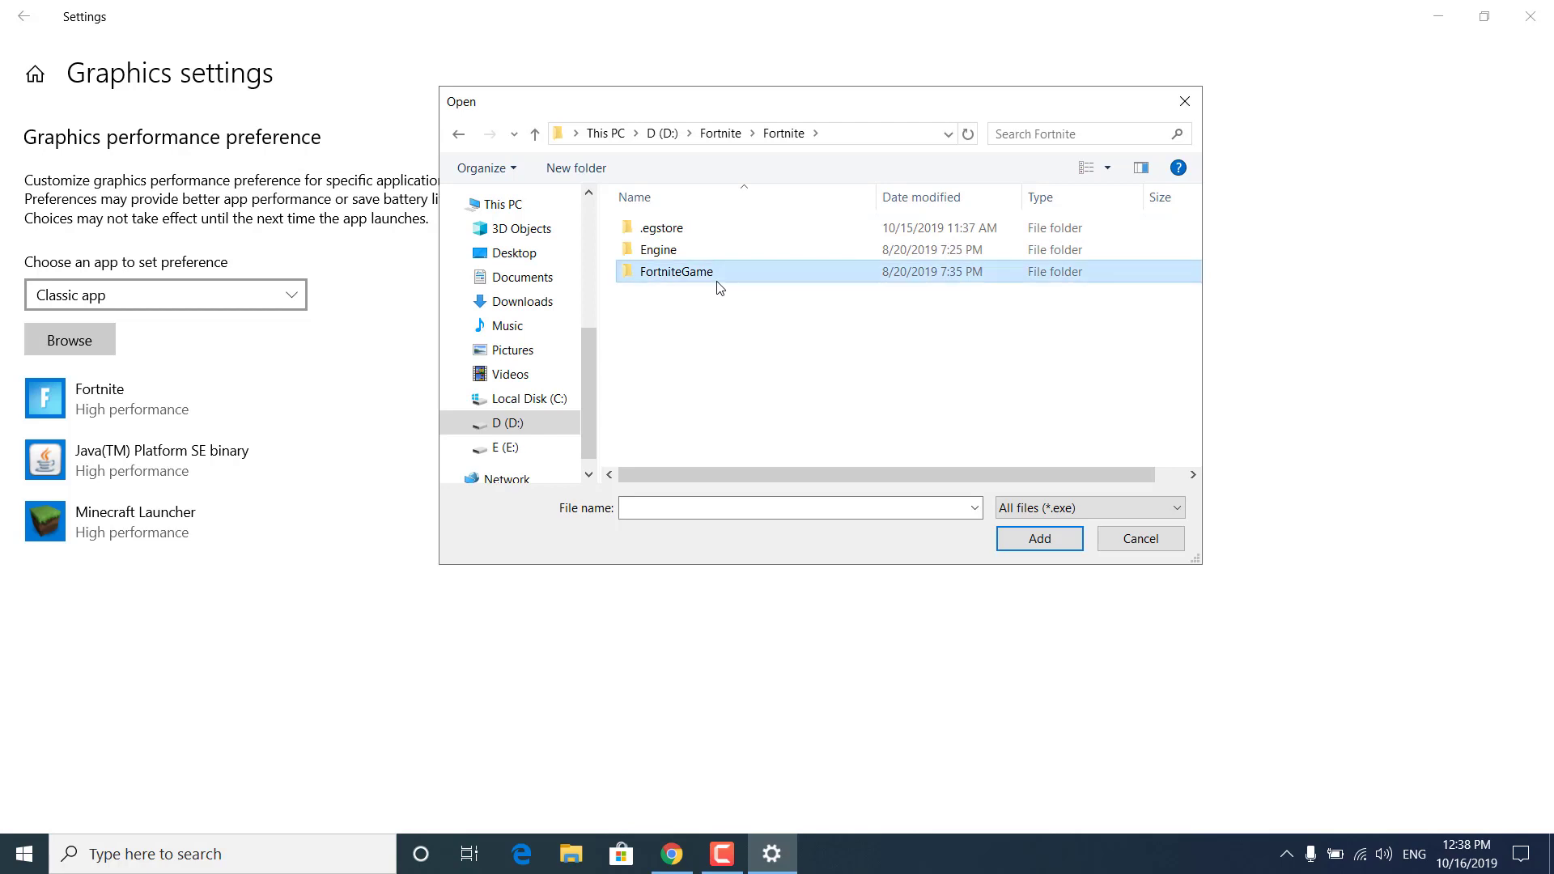
{"action": "double_click", "coordinate": [684, 228]}
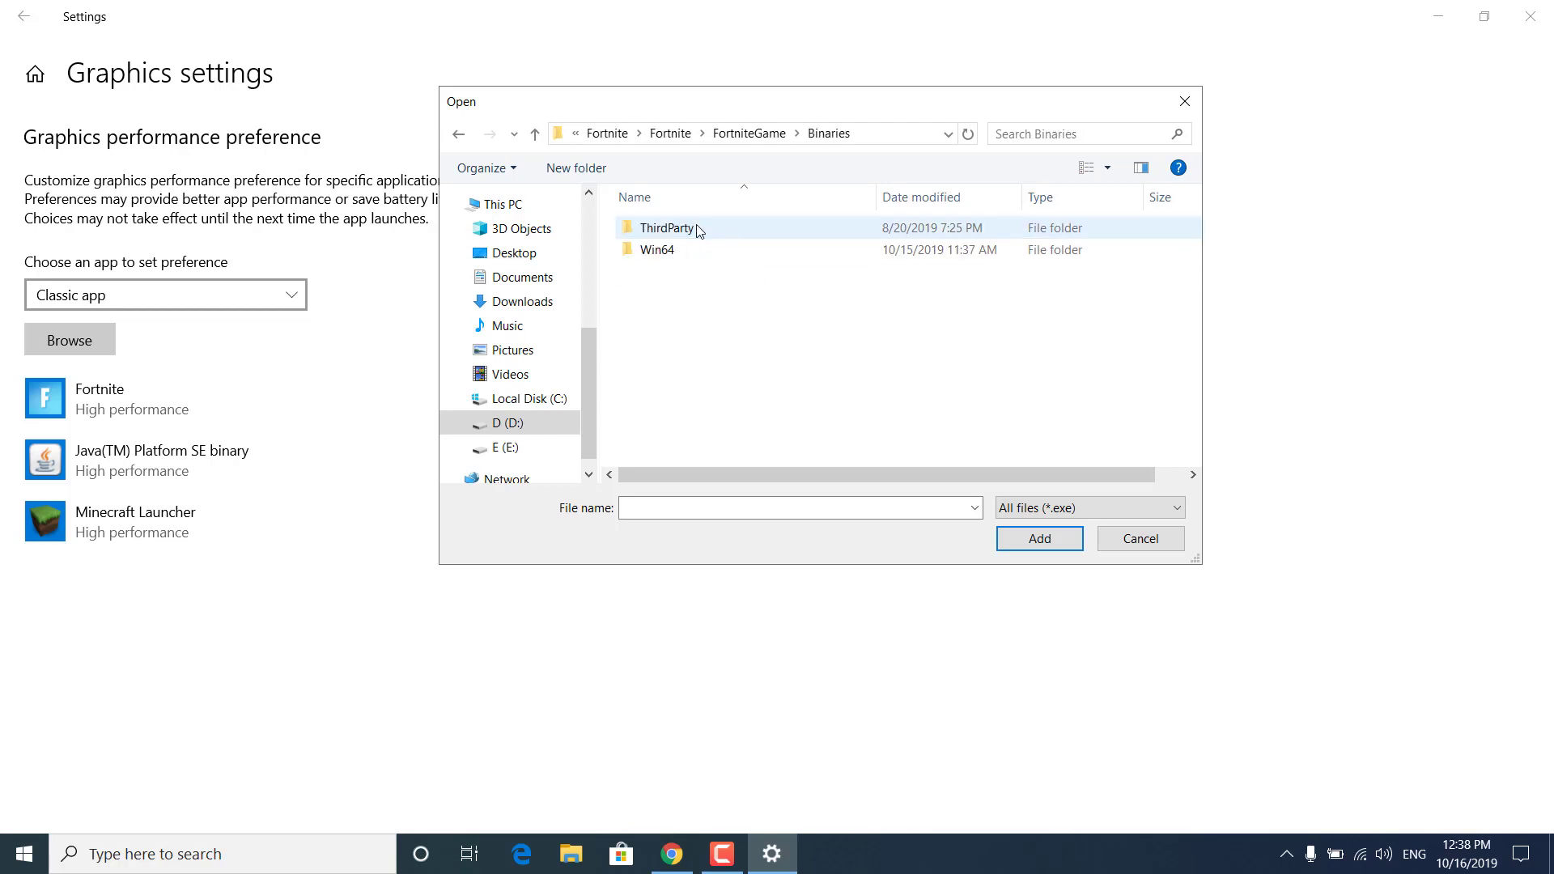
{"action": "double_click", "coordinate": [659, 250]}
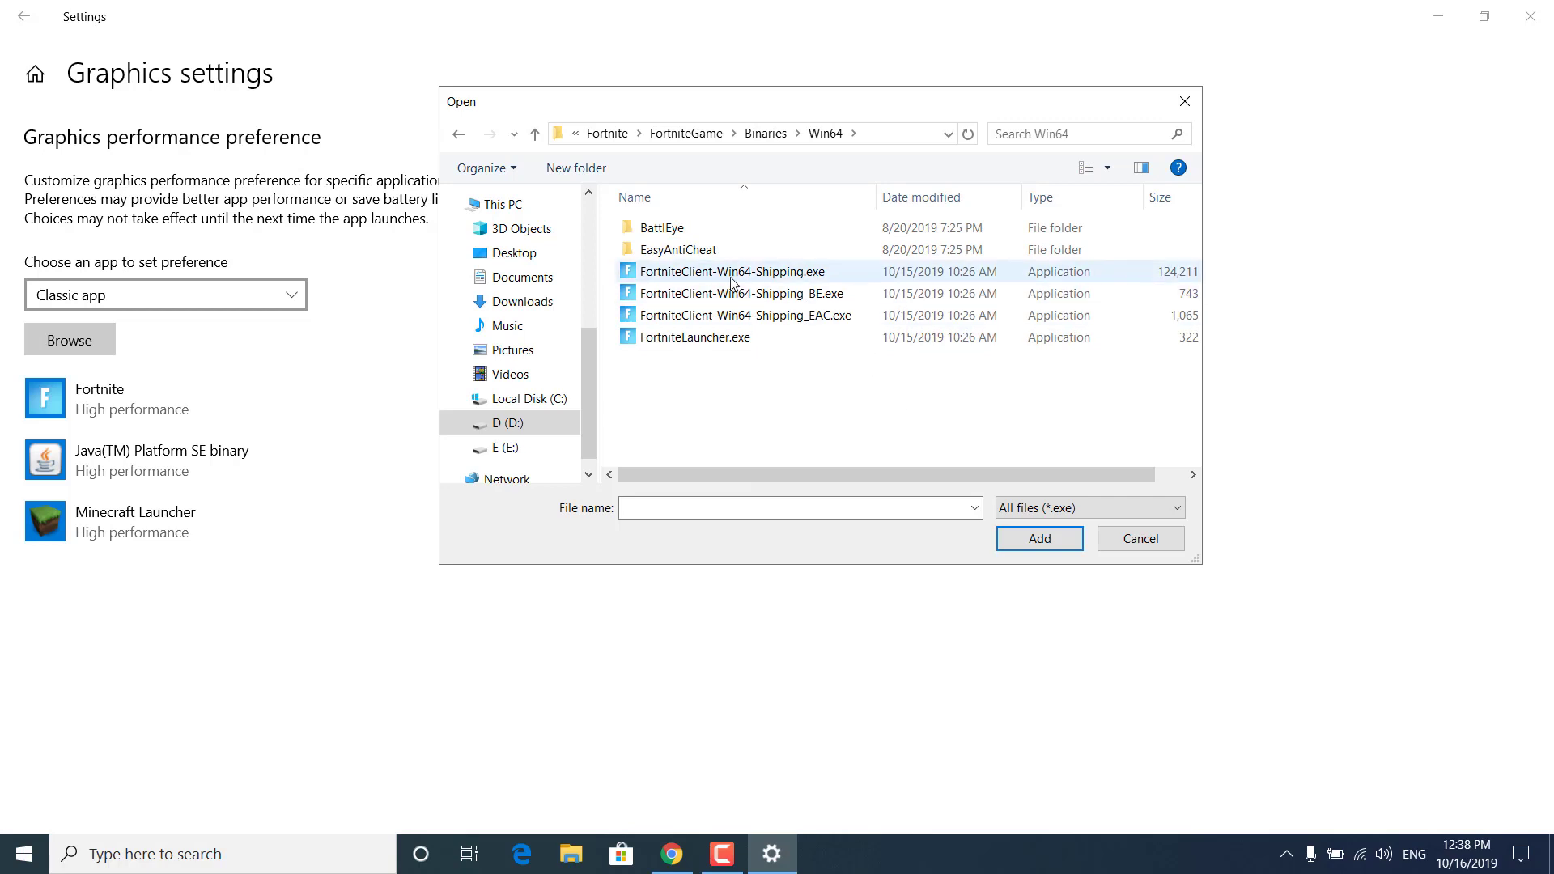
{"action": "left_click", "coordinate": [817, 275]}
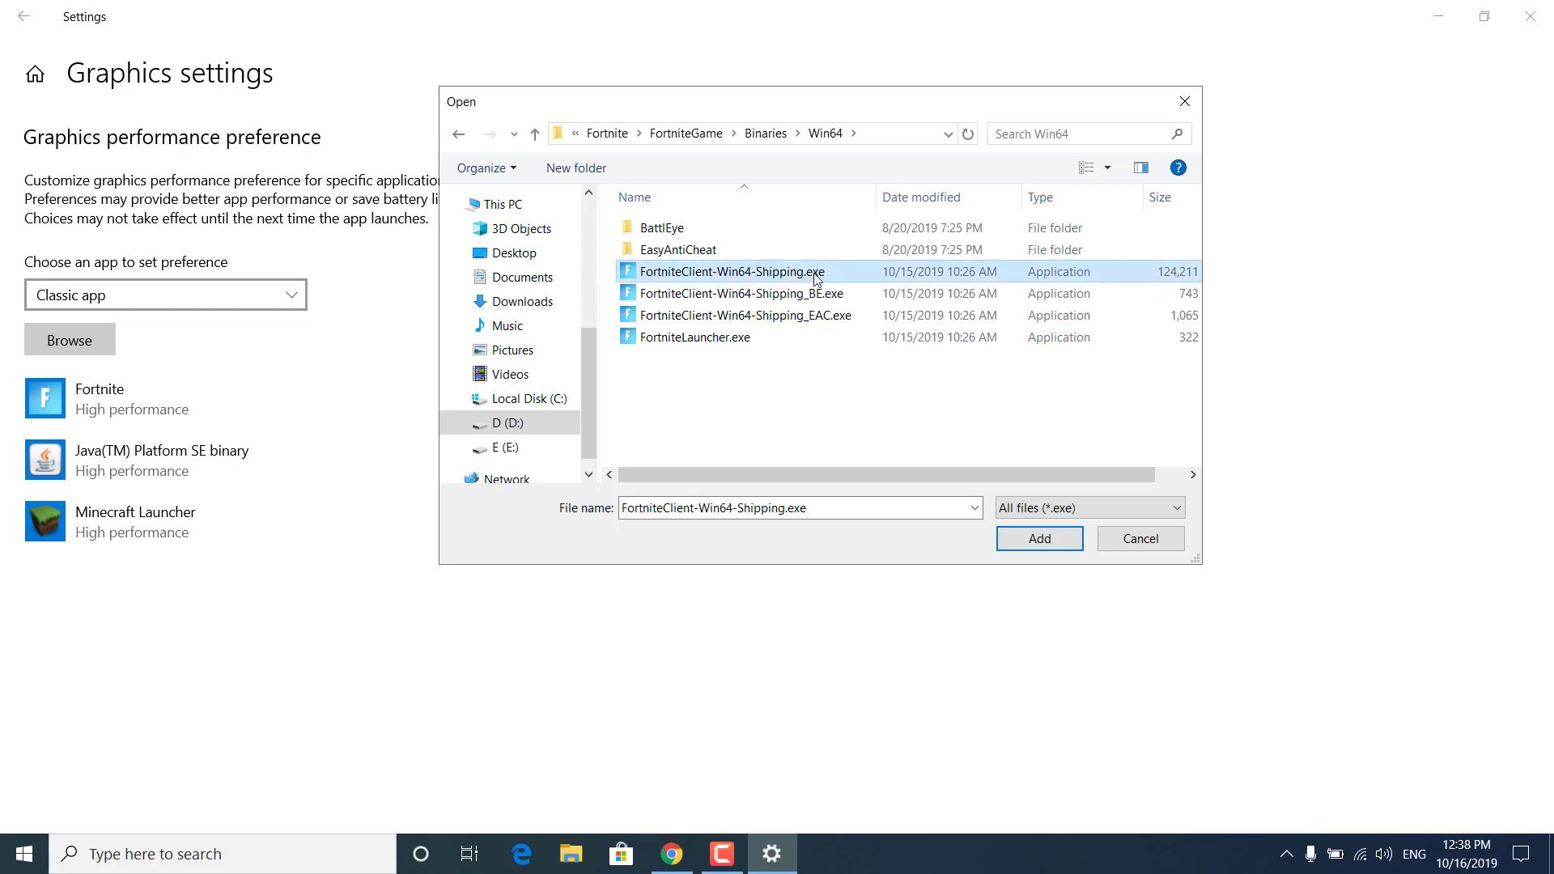
{"action": "left_click", "coordinate": [1039, 541]}
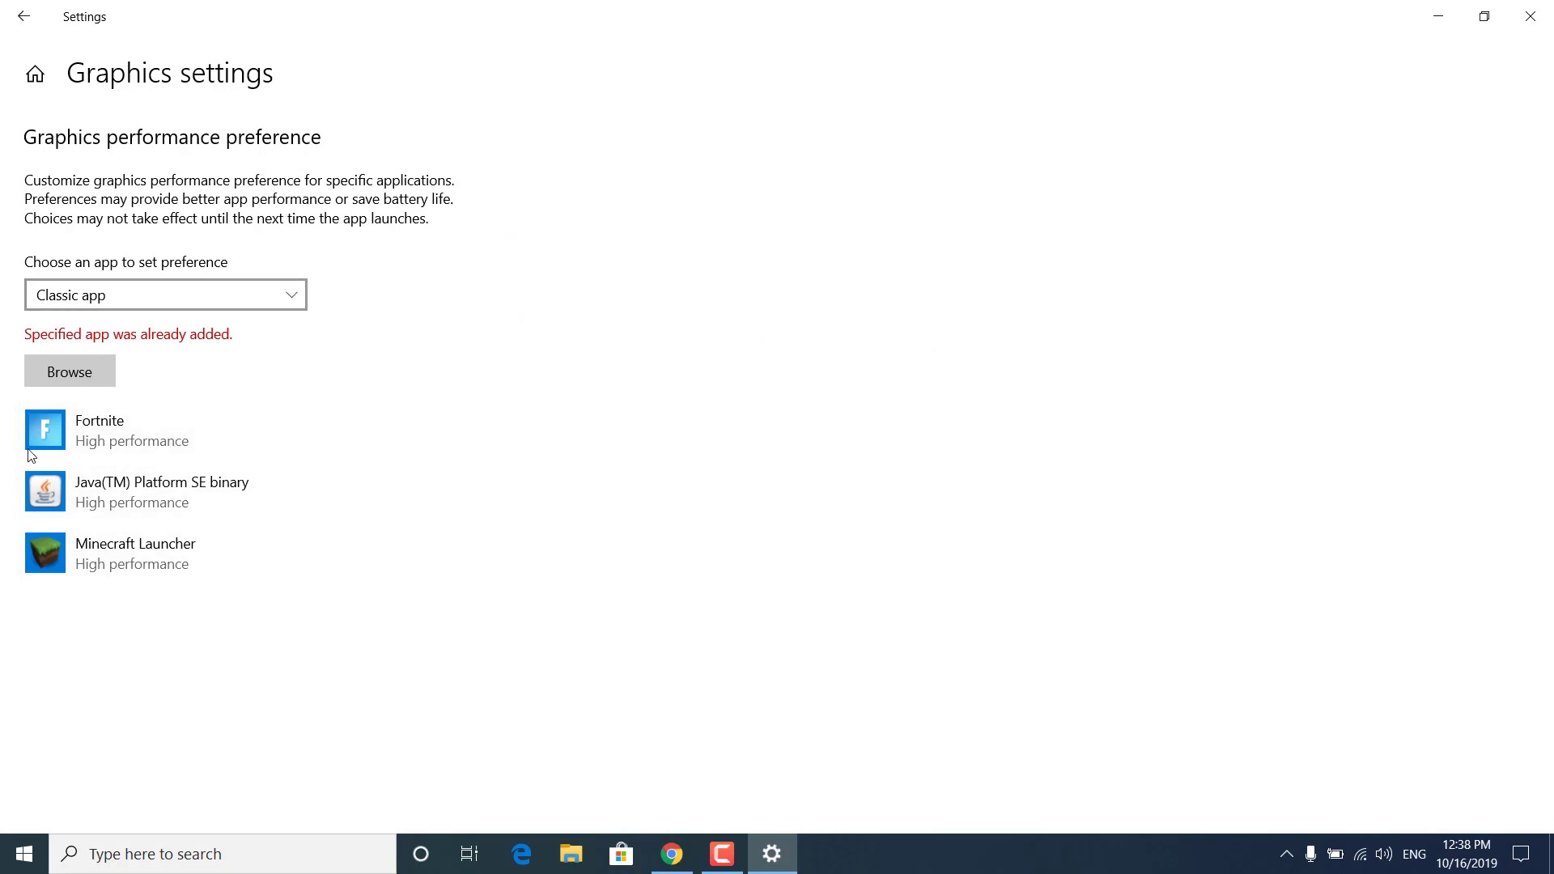
- Set Fortnite's graphics preference to System default and save it
{"action": "left_click", "coordinate": [148, 425]}
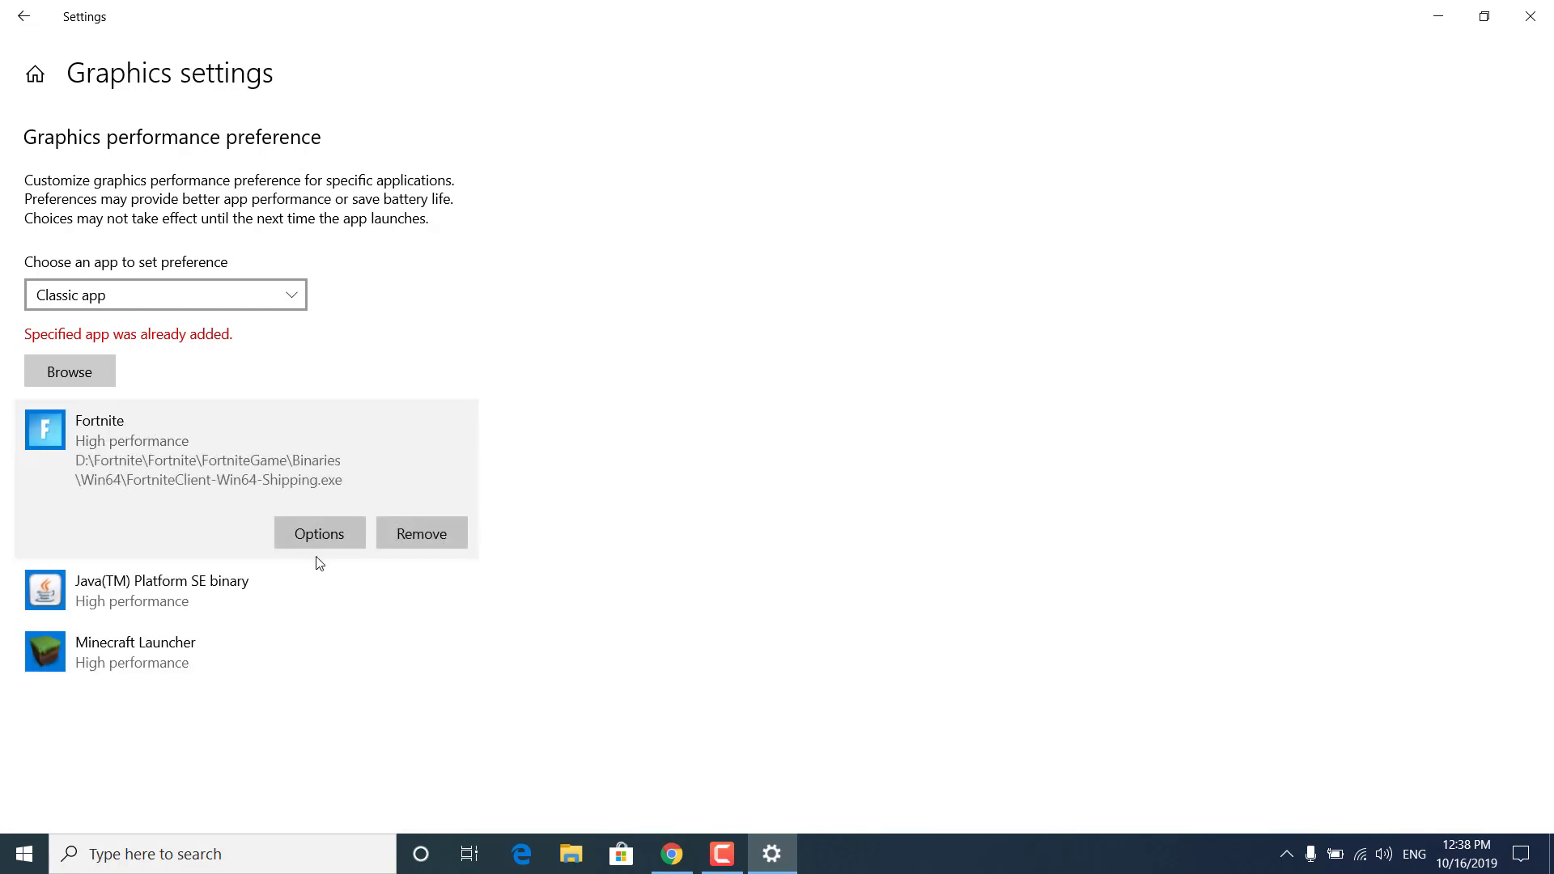
{"action": "left_click", "coordinate": [333, 534]}
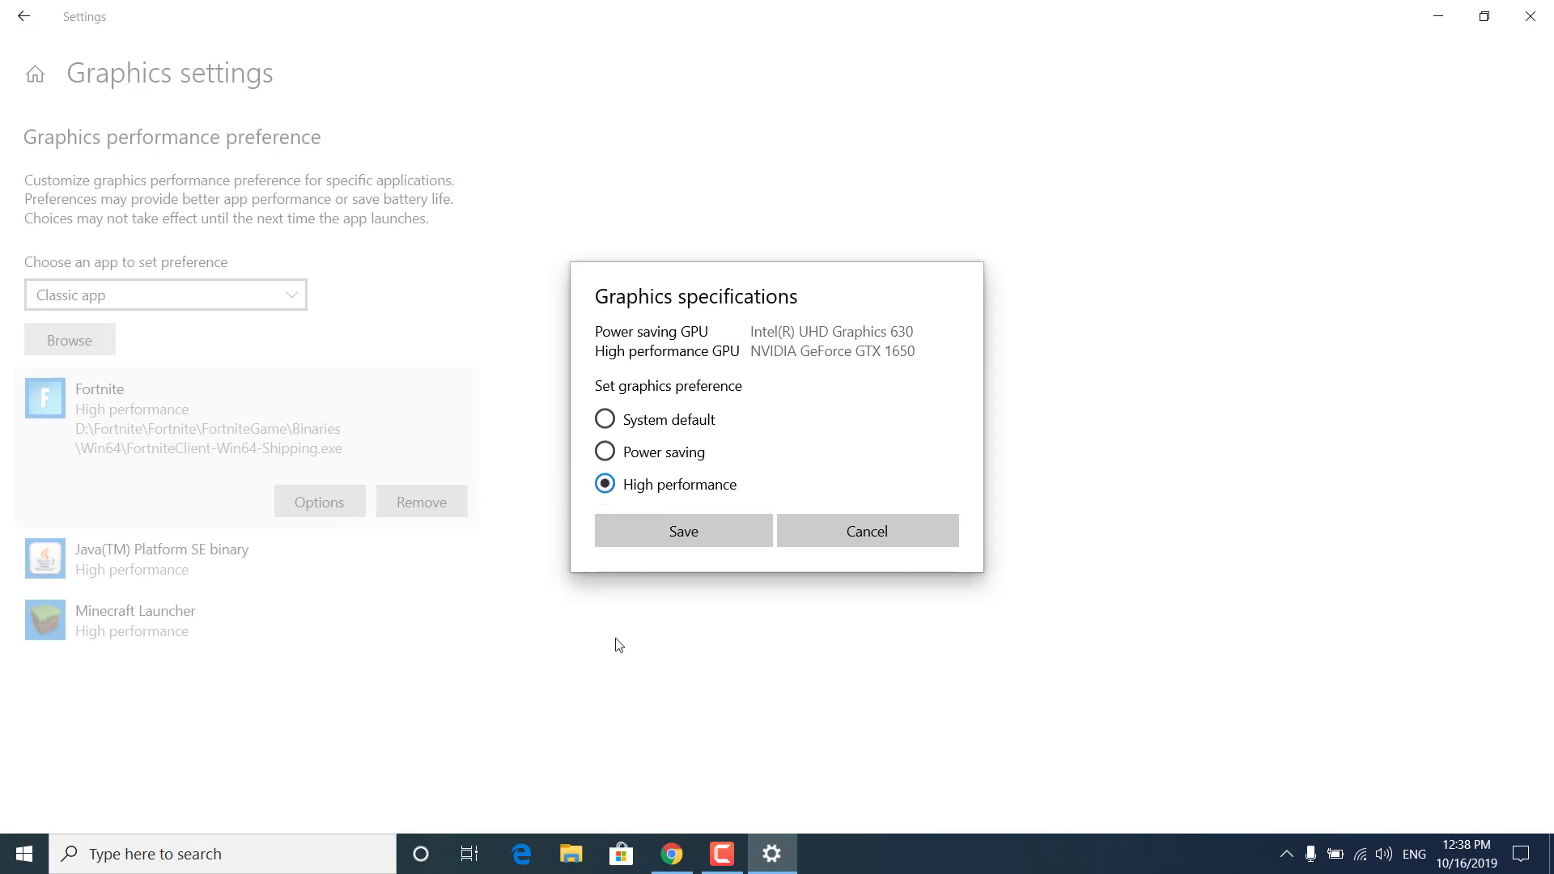
{"action": "left_click", "coordinate": [652, 538]}
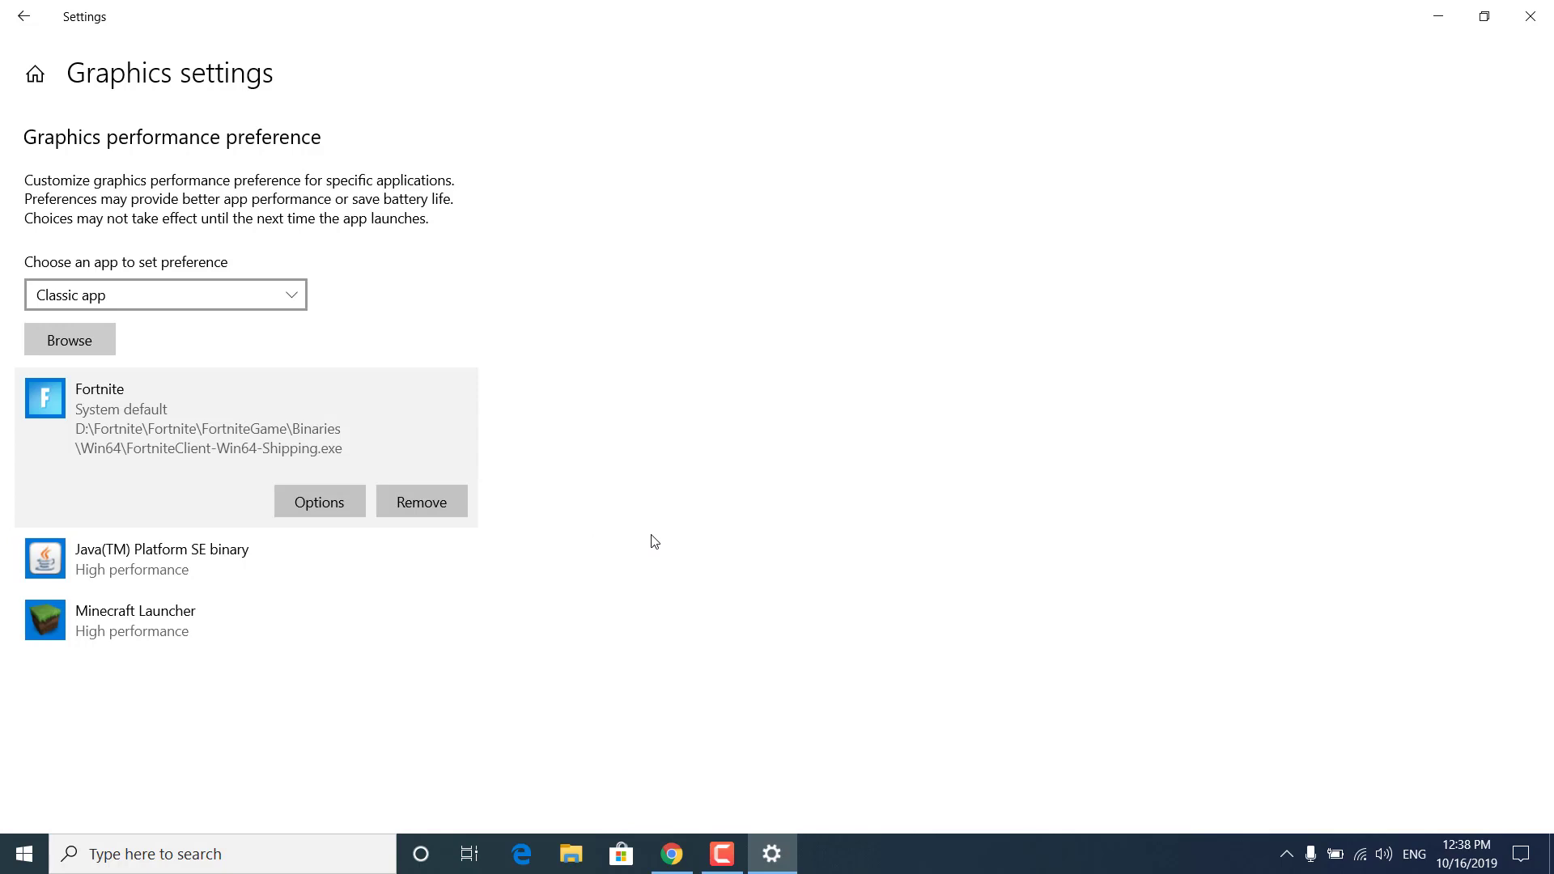
- Reopen Settings and go to System > Storage
{"action": "left_click", "coordinate": [1531, 17]}
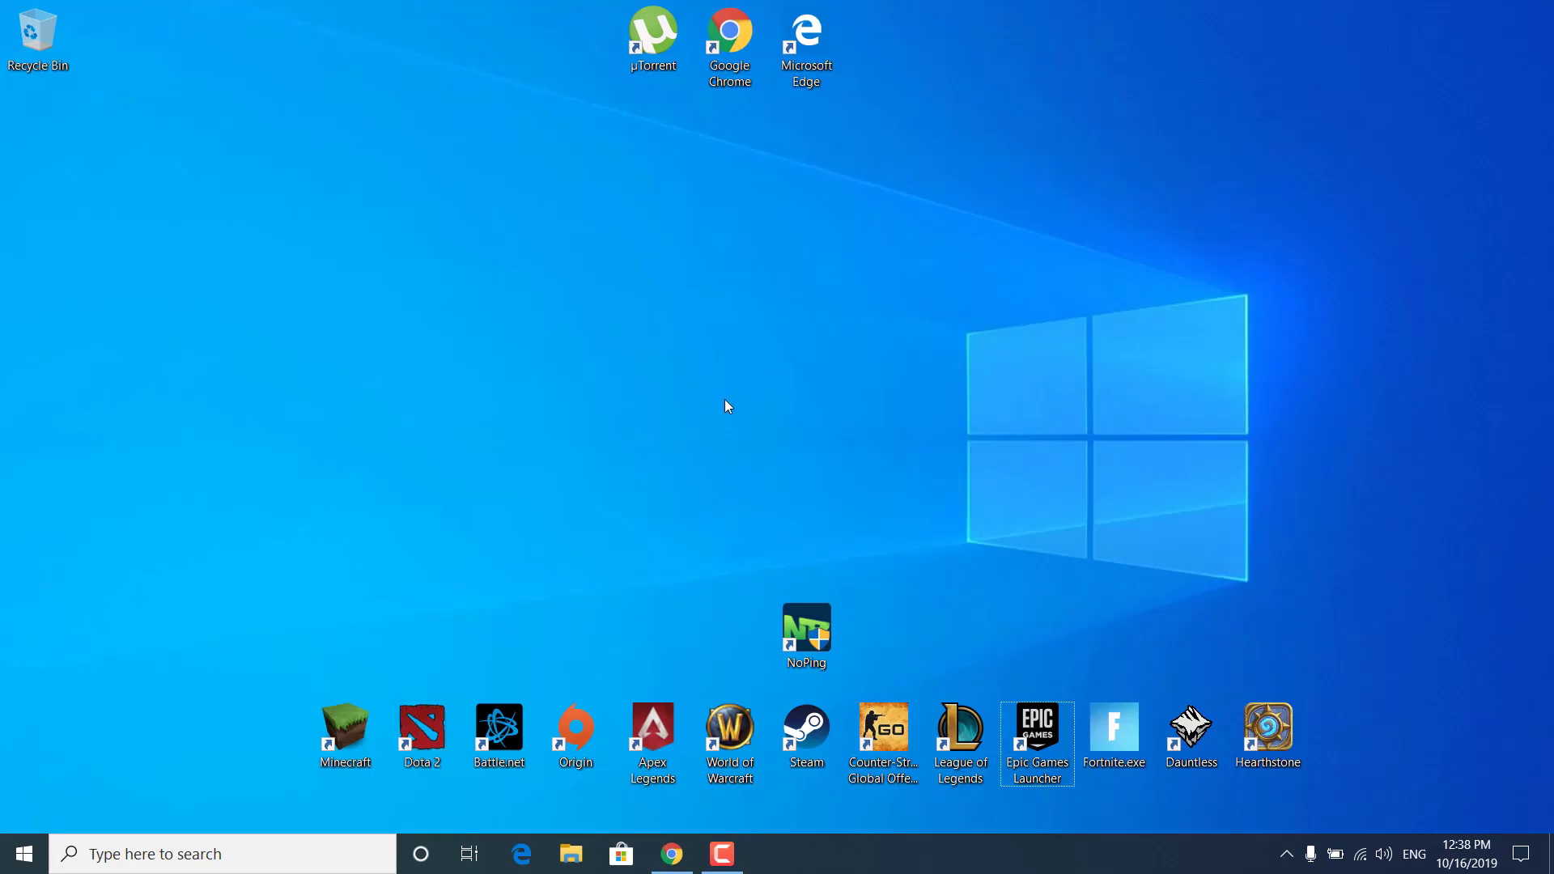
{"action": "left_click", "coordinate": [269, 862]}
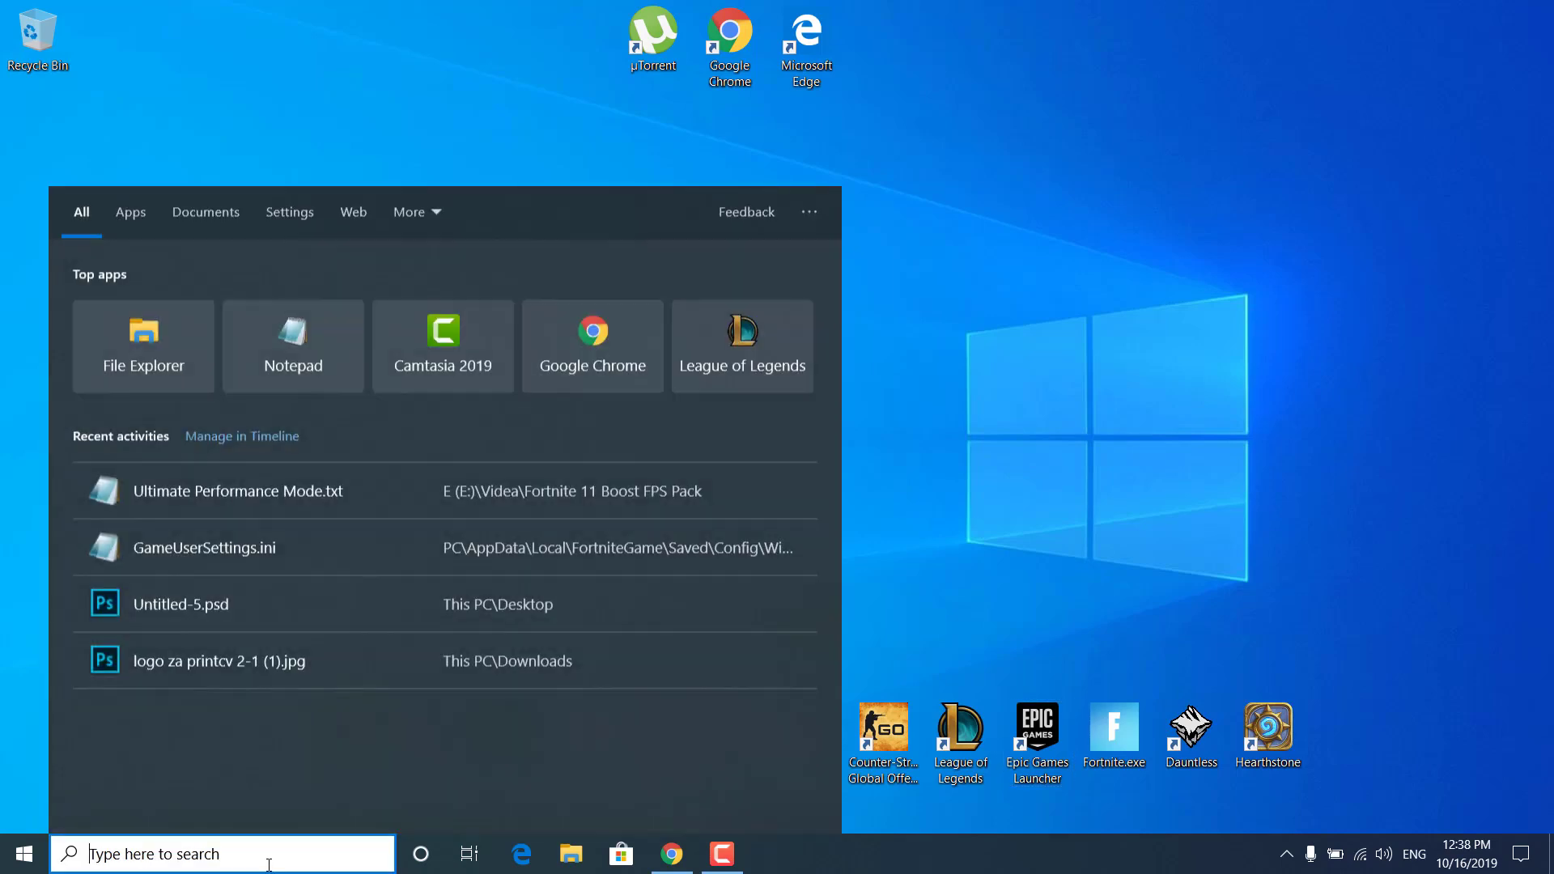
{"action": "type", "text": "settings"}
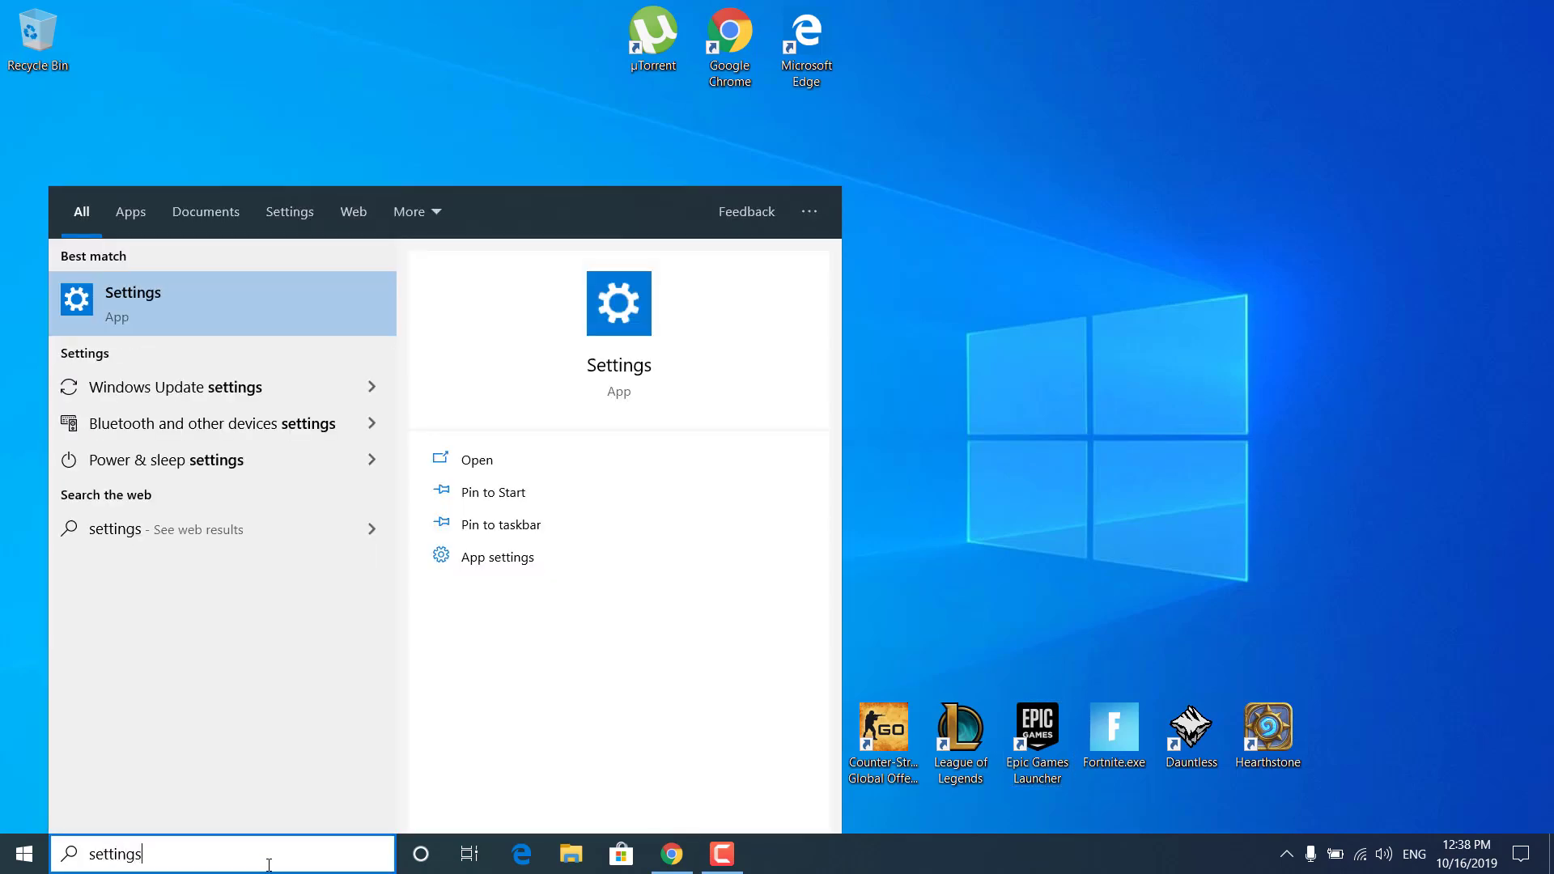
{"action": "key", "text": "Return"}
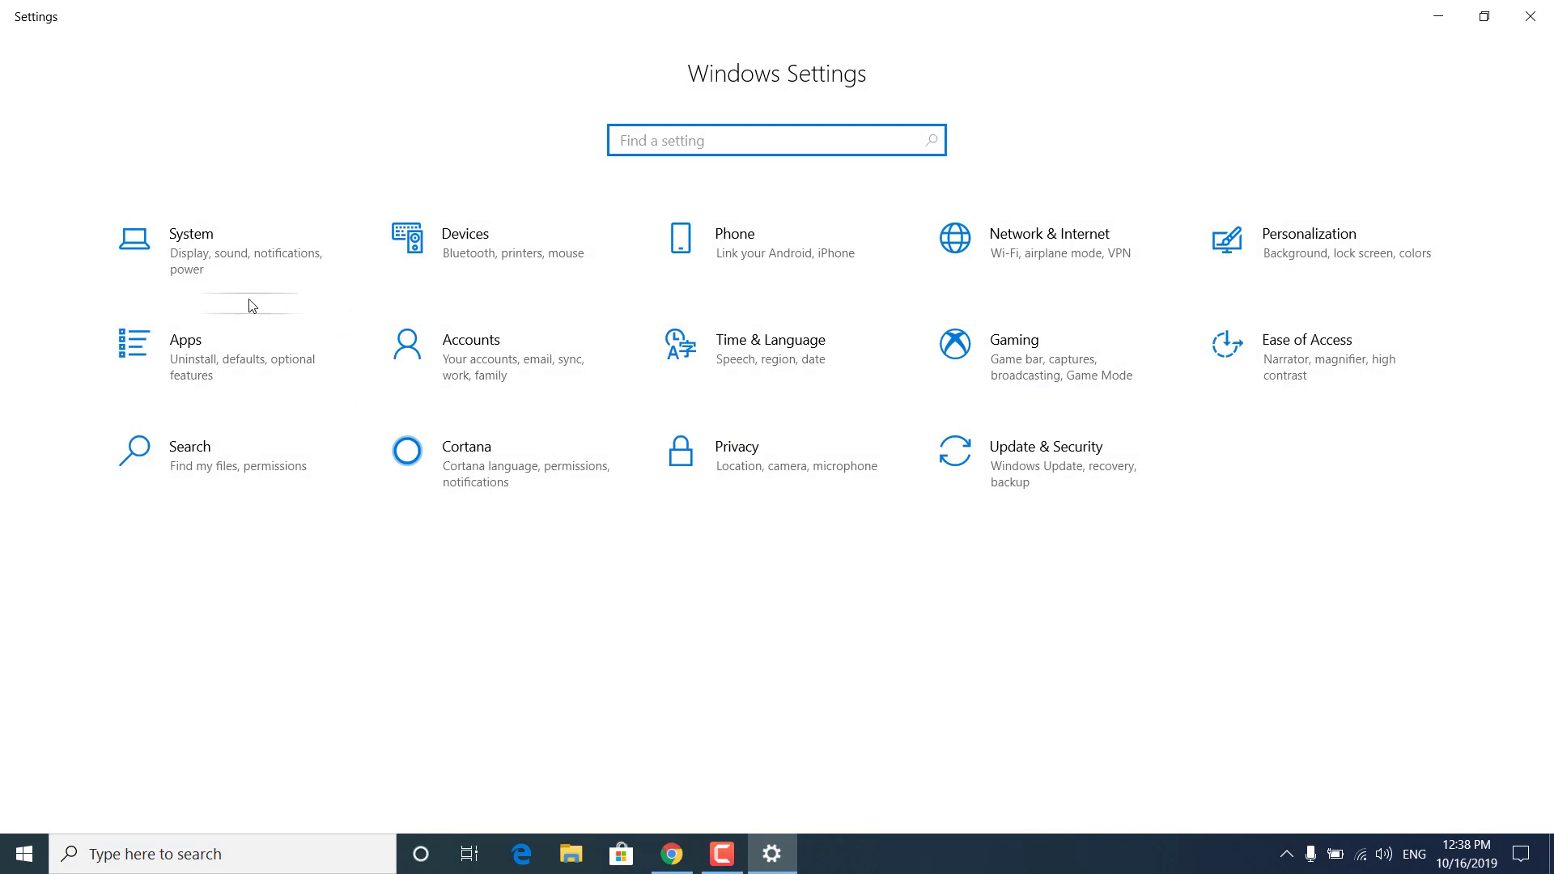
{"action": "left_click", "coordinate": [270, 264]}
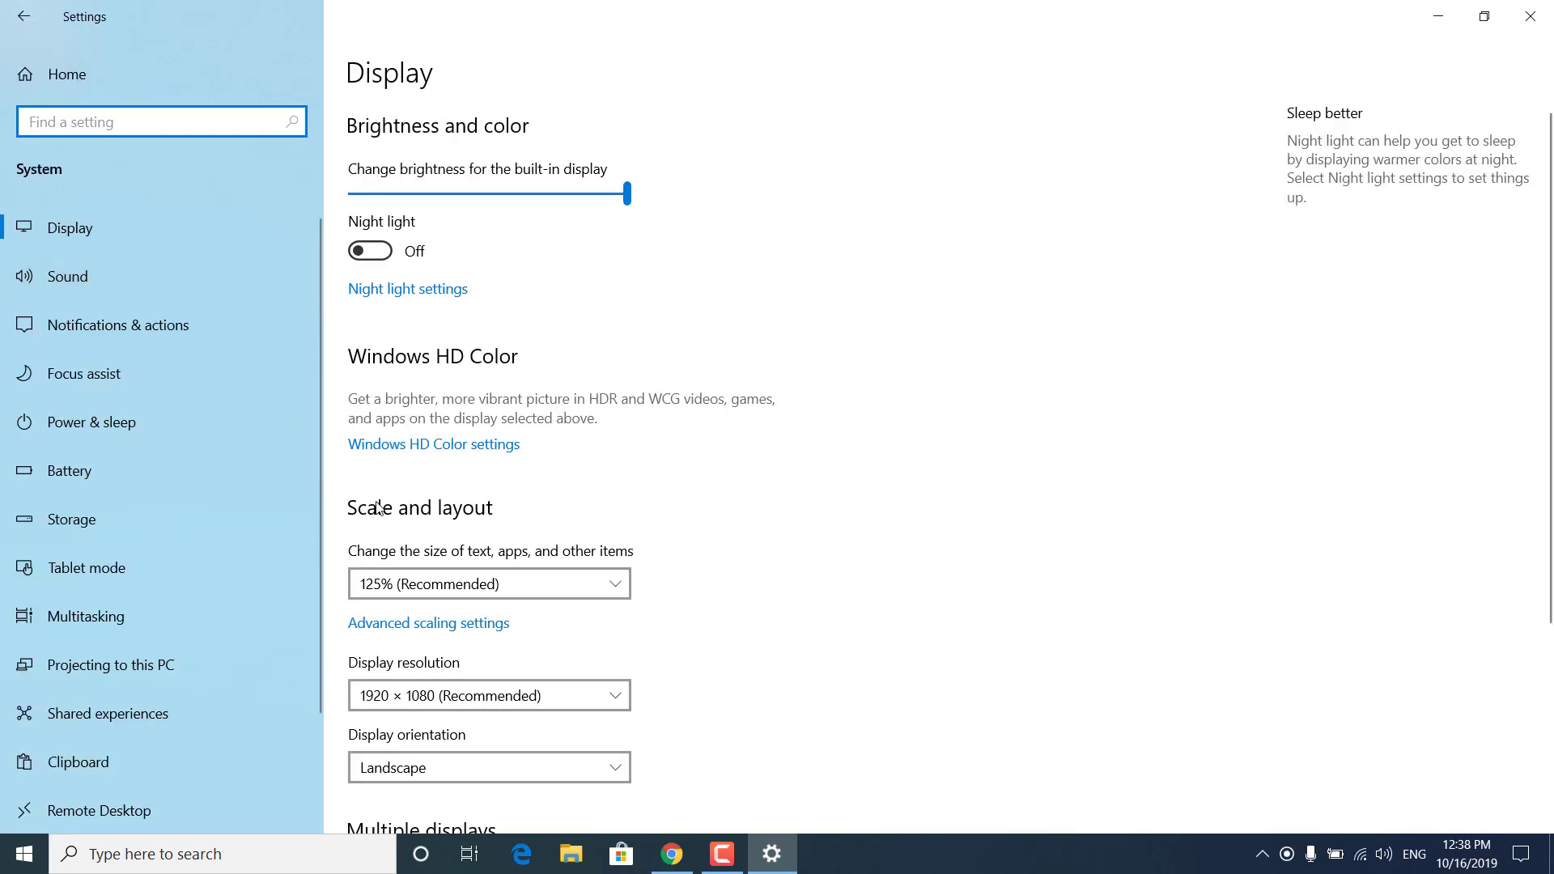
{"action": "left_click", "coordinate": [58, 531]}
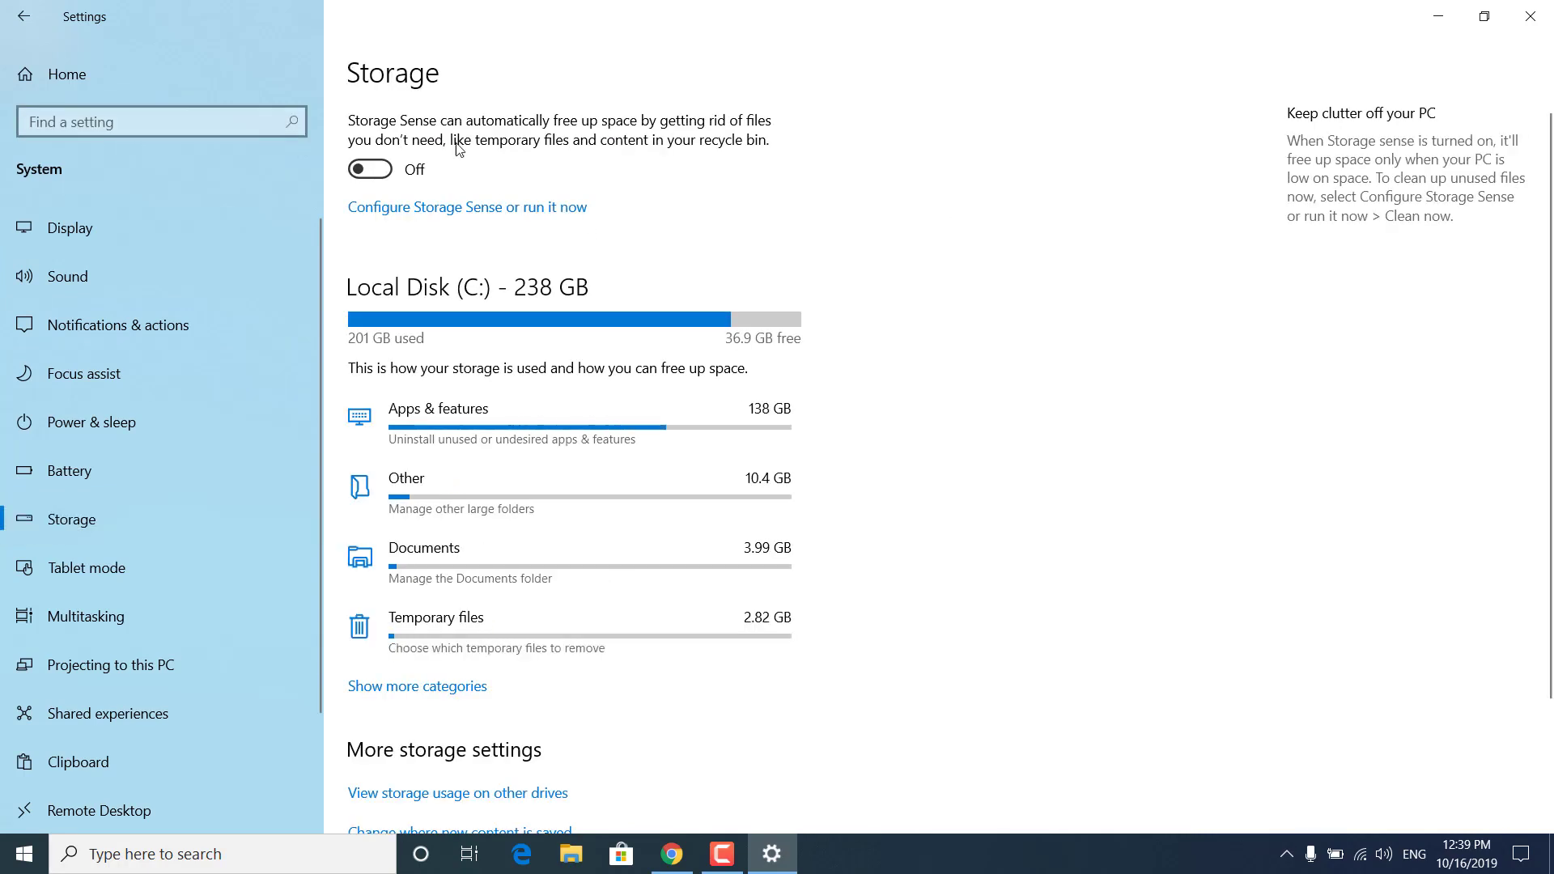
- Turn Storage Sense on, clean now to free 1.17 GB, and close Settings
{"action": "left_click", "coordinate": [368, 172]}
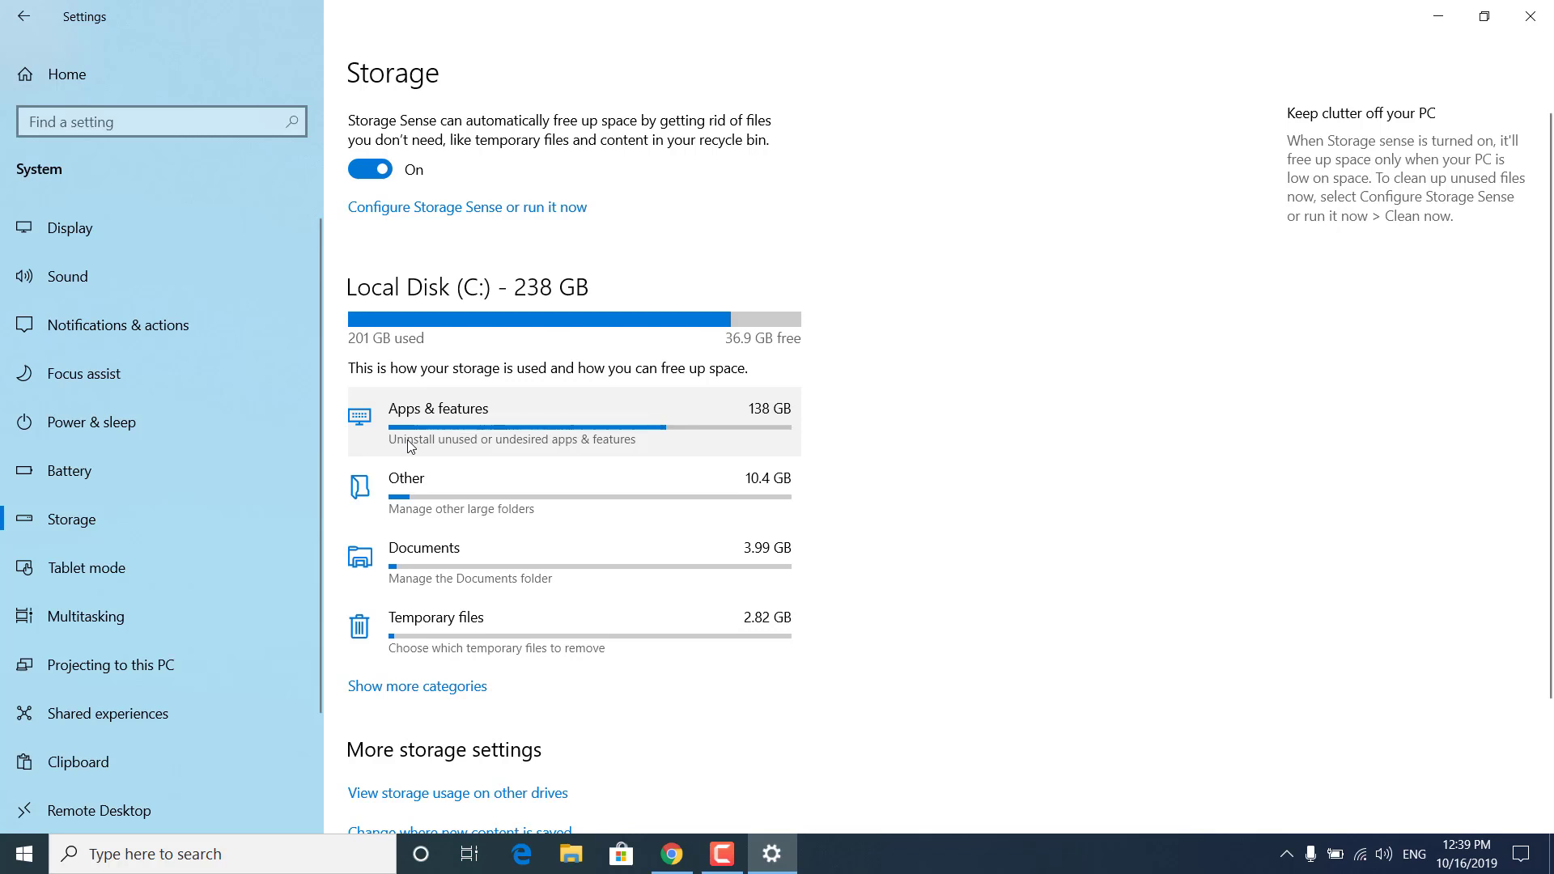
{"action": "scroll", "coordinate": [409, 442], "scroll_direction": "down", "scroll_amount": 3}
{"action": "scroll", "coordinate": [409, 442], "scroll_direction": "up", "scroll_amount": 3}
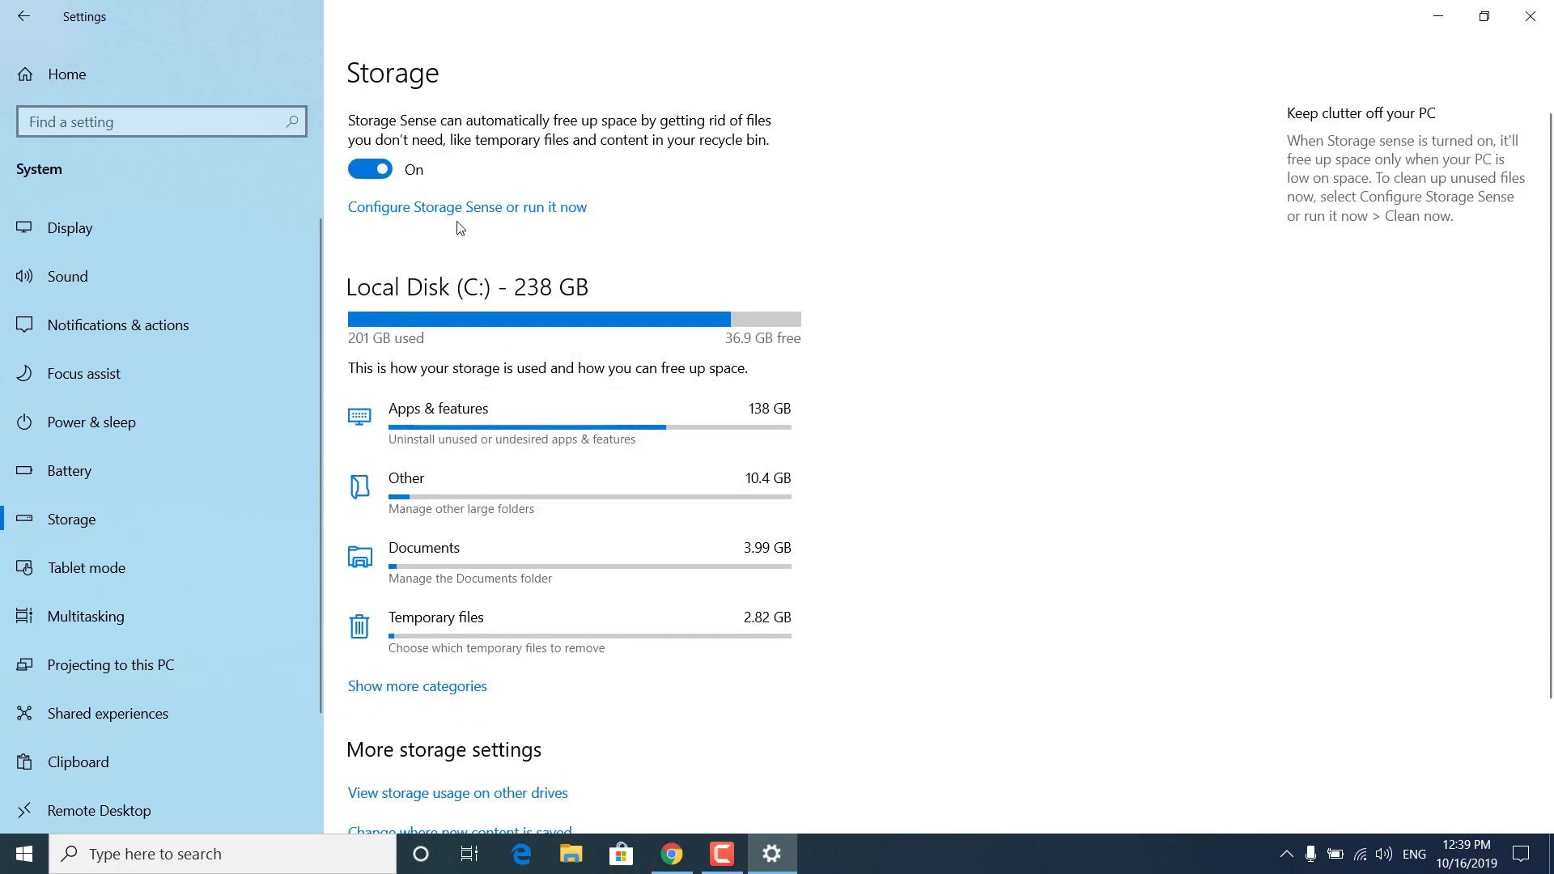
{"action": "left_click", "coordinate": [522, 209]}
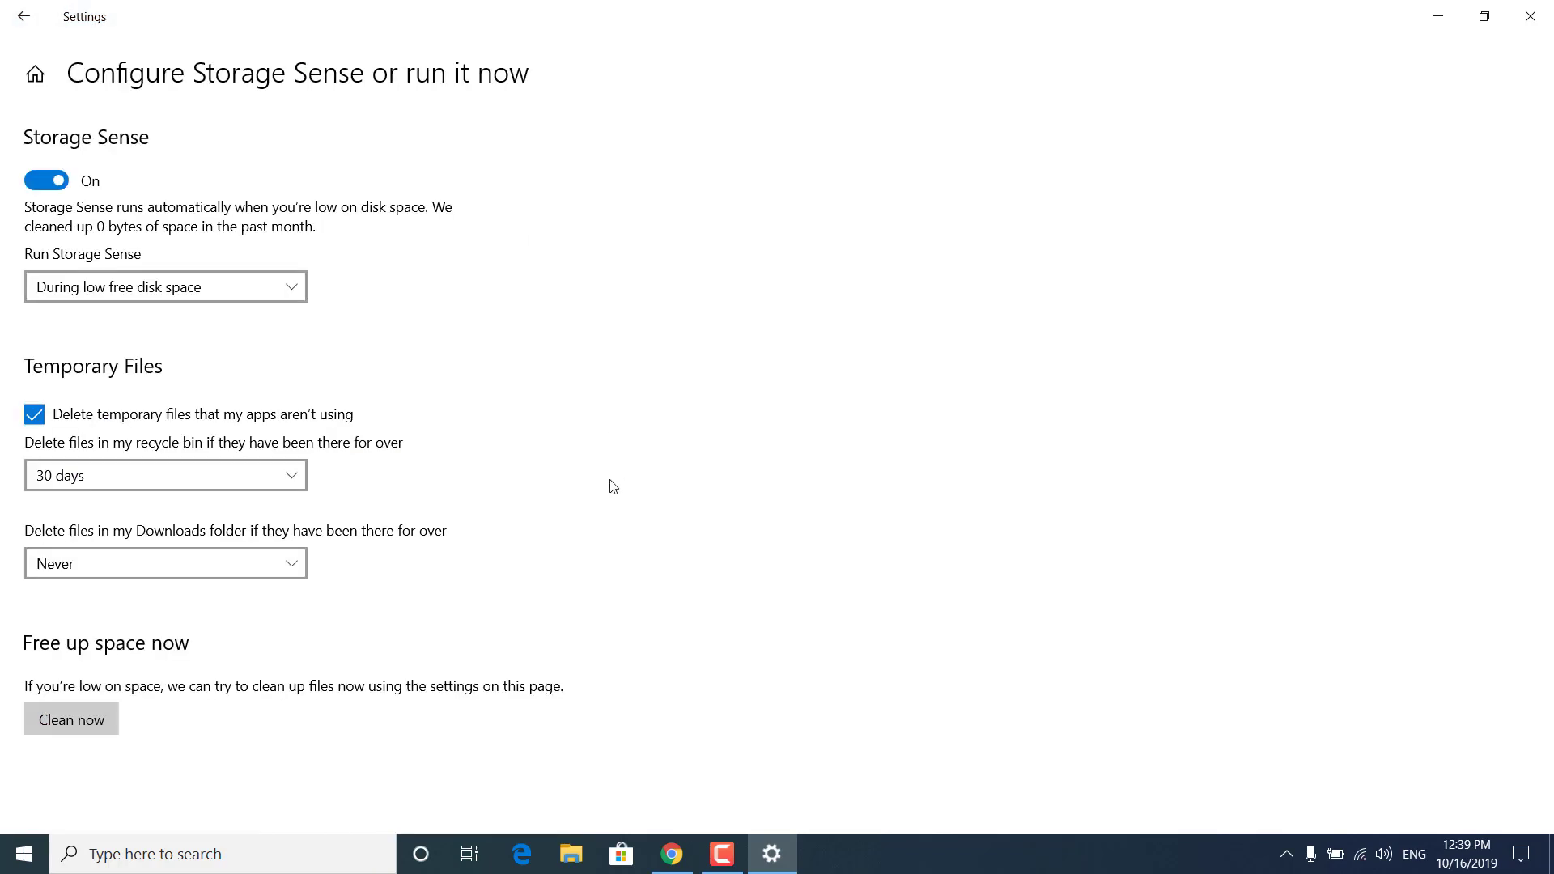
{"action": "left_click", "coordinate": [77, 730]}
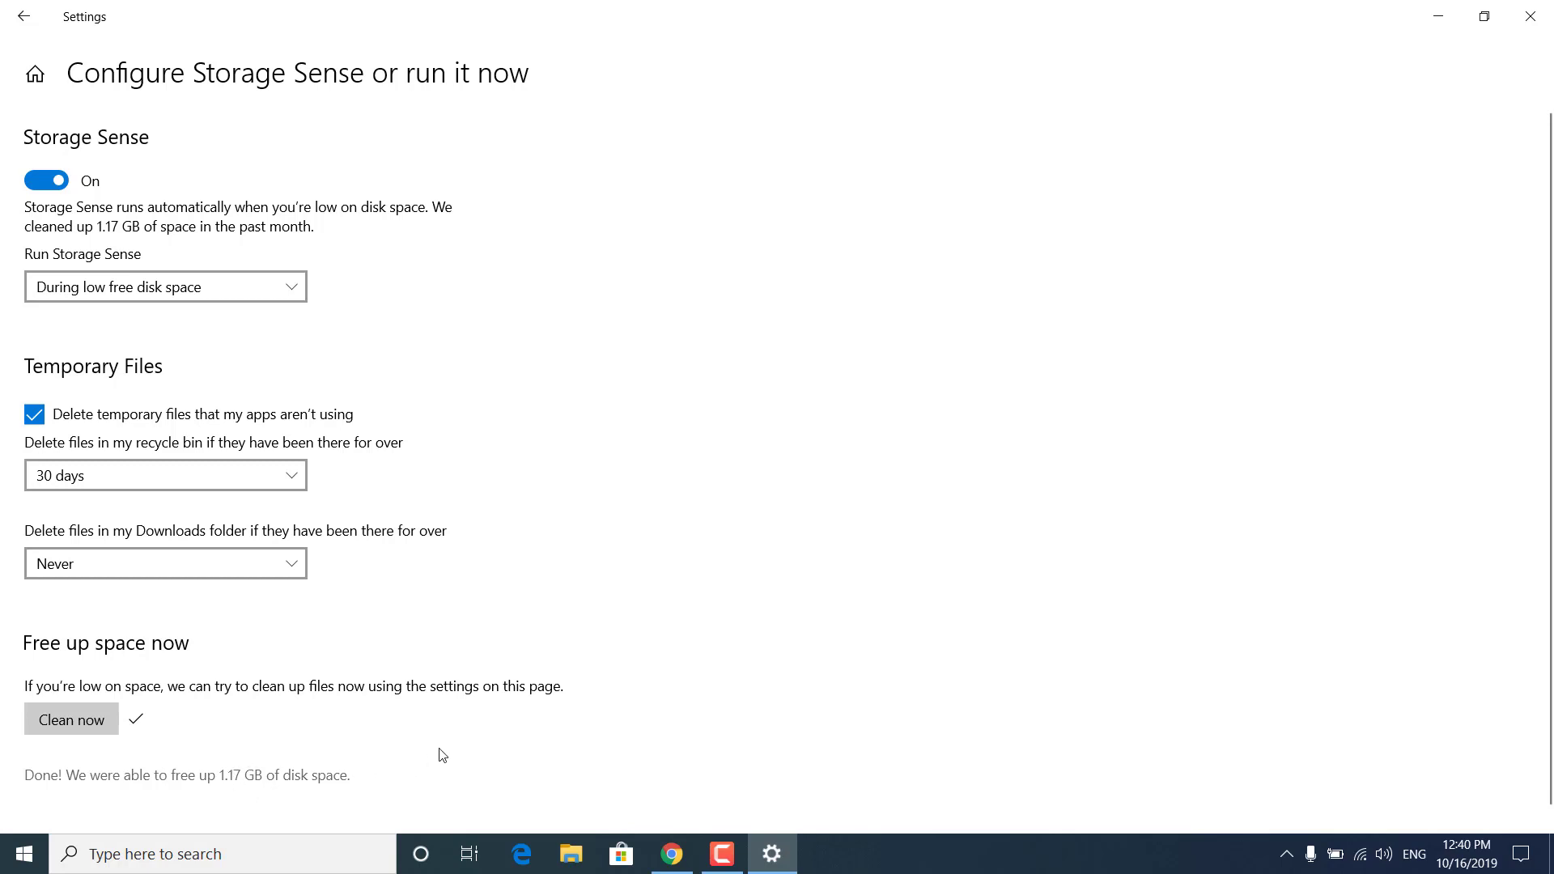
{"action": "left_click", "coordinate": [1533, 17]}
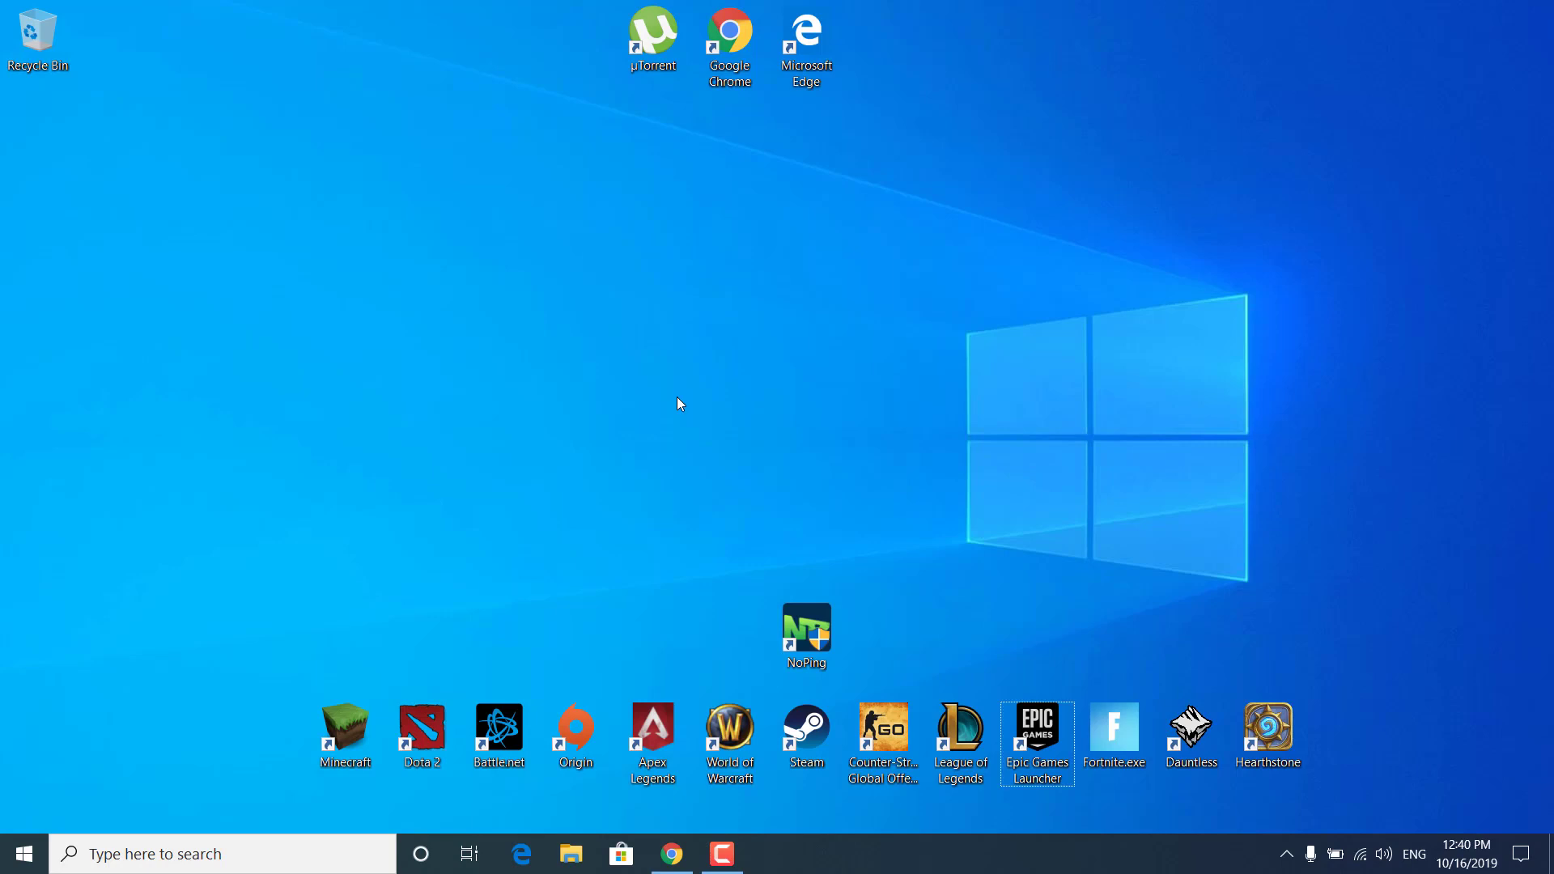
- Open the C:\Windows\Temp folder through Run with 'temp', granting access
{"action": "left_click", "coordinate": [223, 842]}
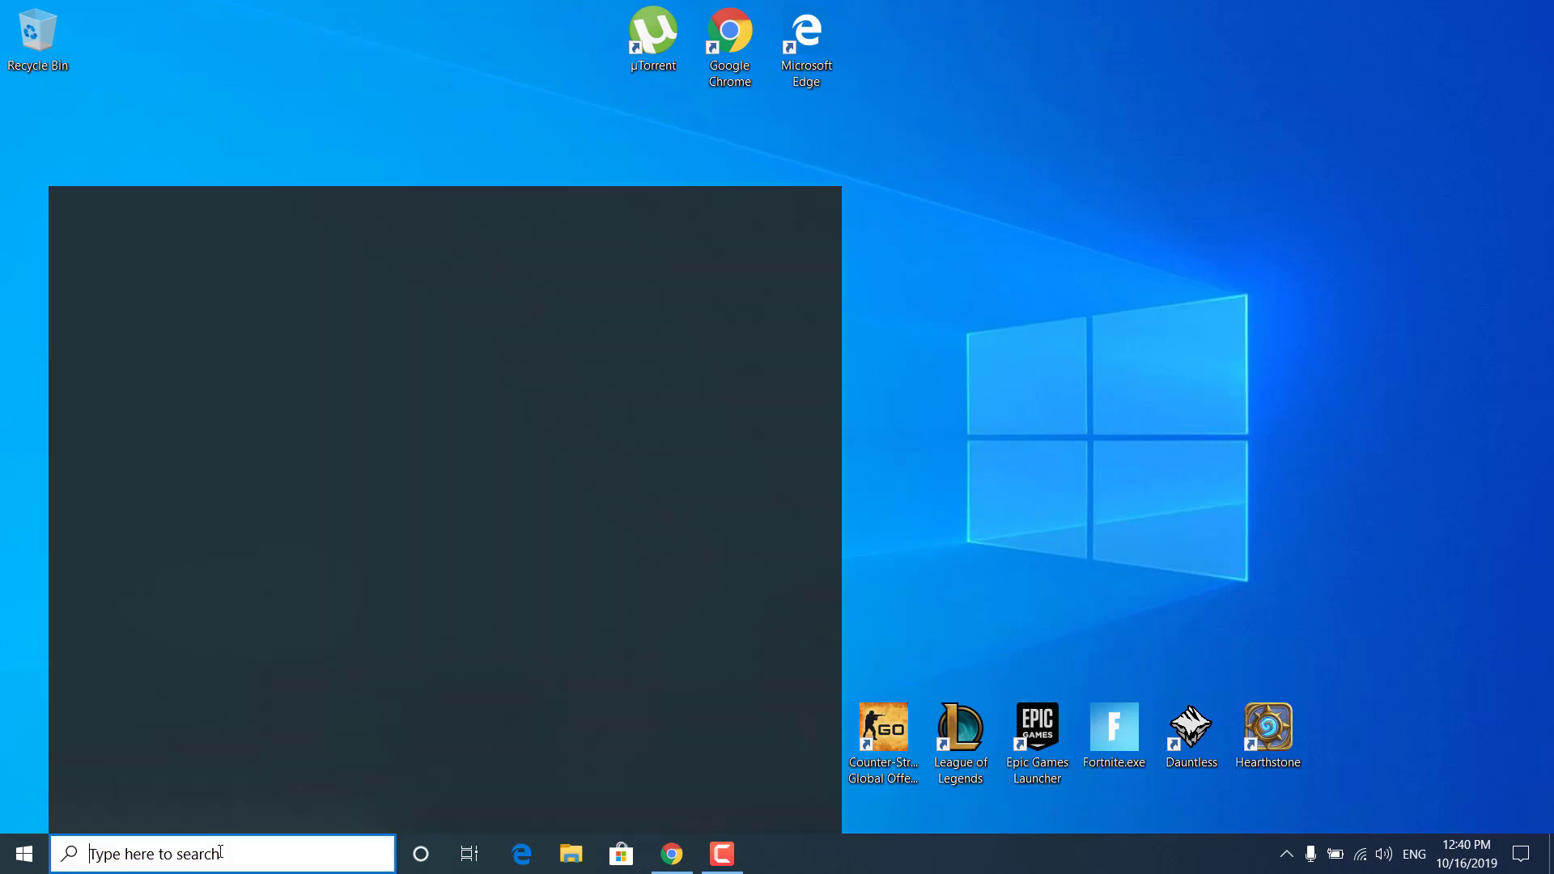
{"action": "type", "text": "run"}
{"action": "key", "text": "Return"}
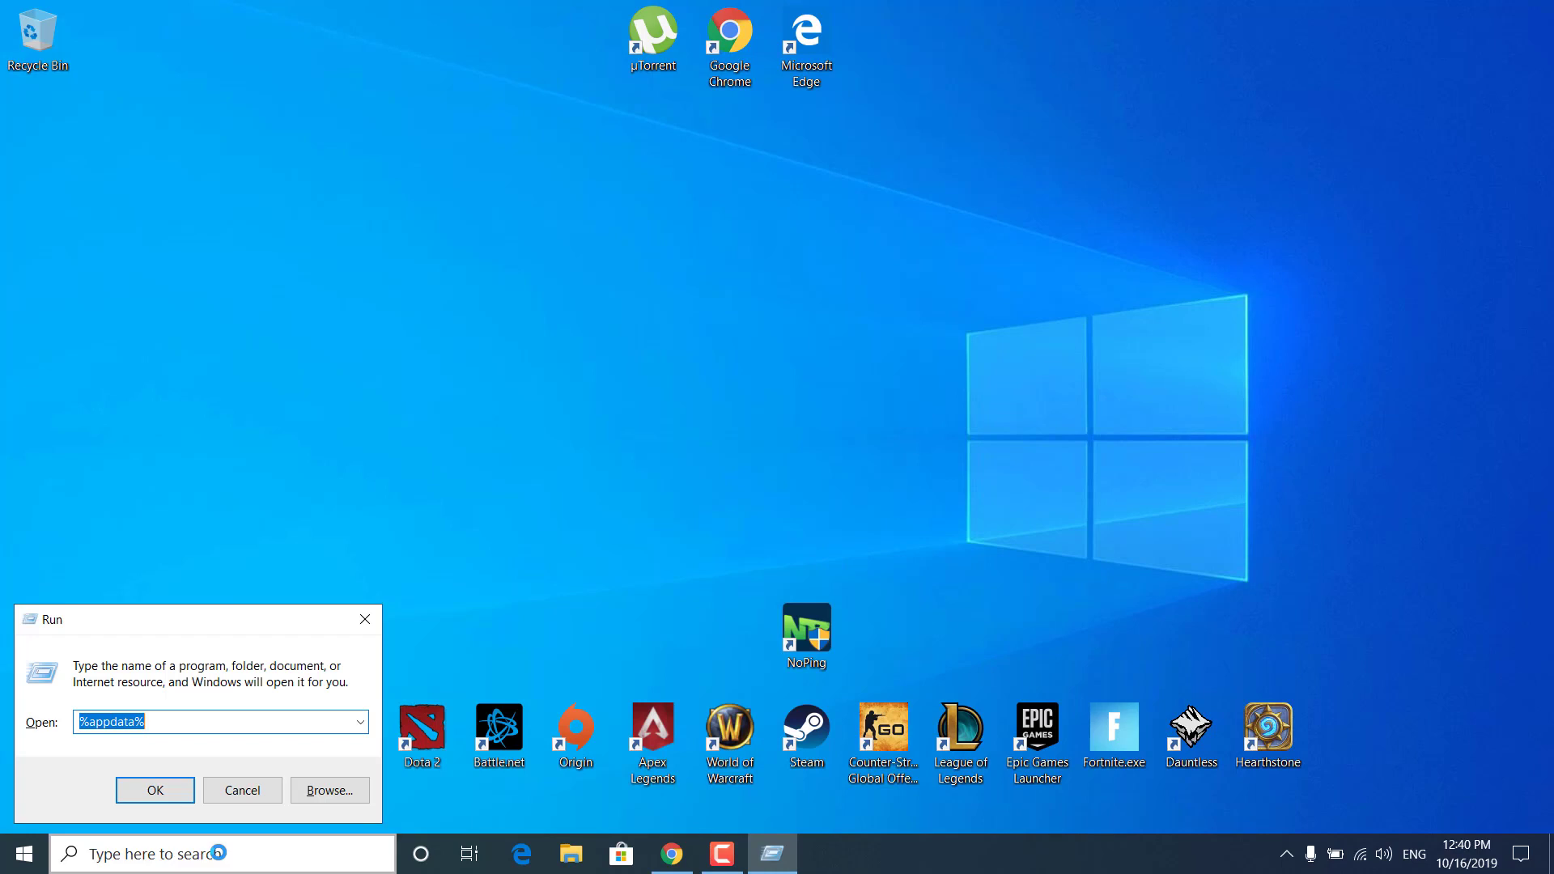
{"action": "type", "text": "temp"}
{"action": "key", "text": "Return"}
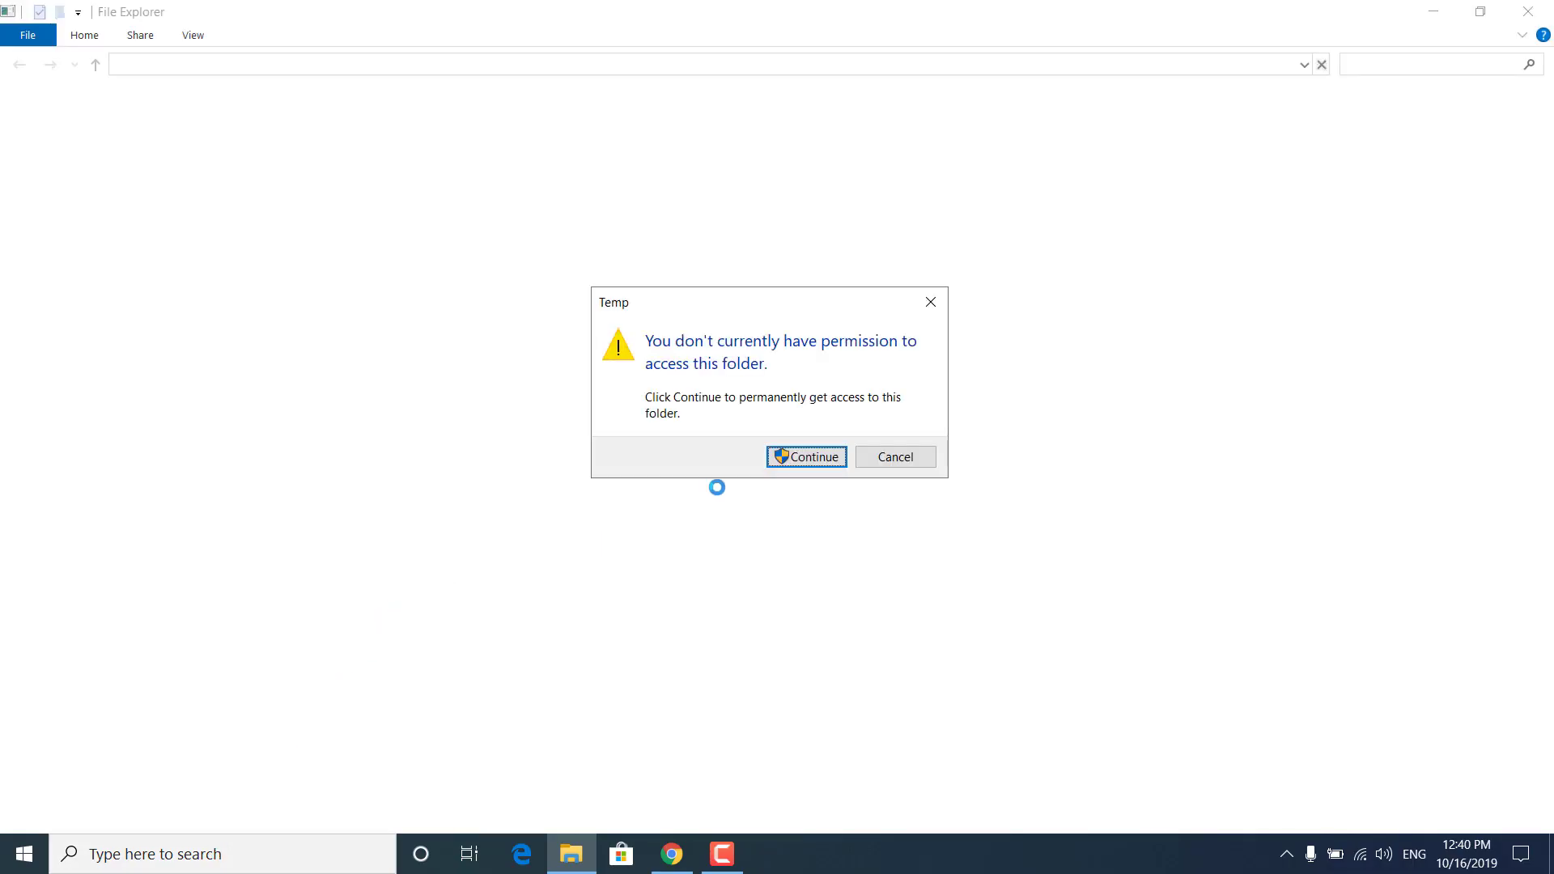
{"action": "left_click", "coordinate": [786, 457]}
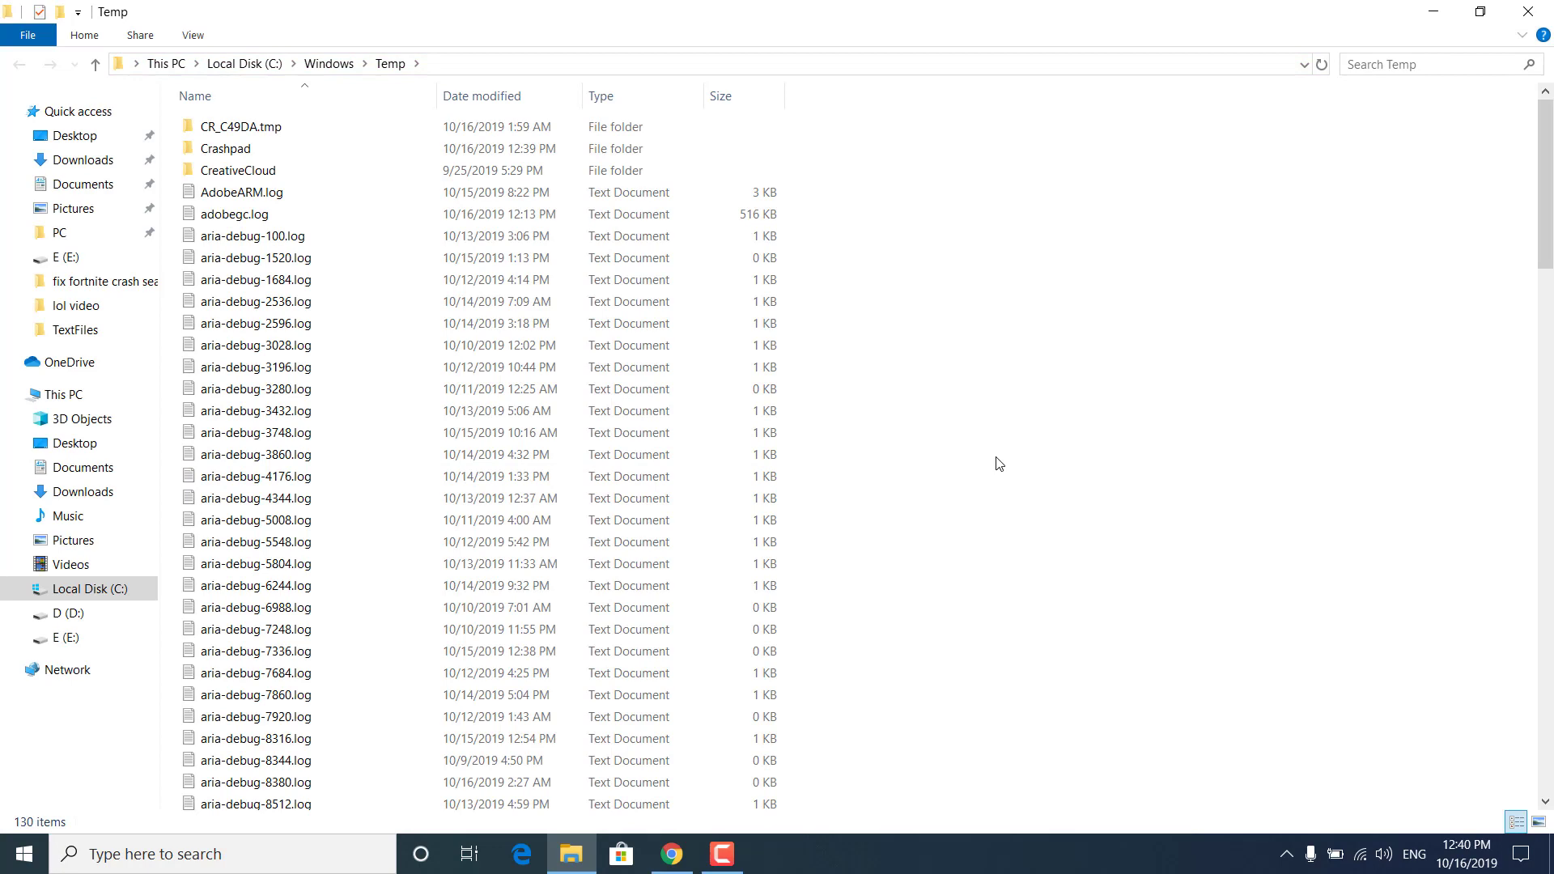
- Delete everything in Temp, skipping all in-use items, and close the folder
{"action": "key", "text": "ctrl+a"}
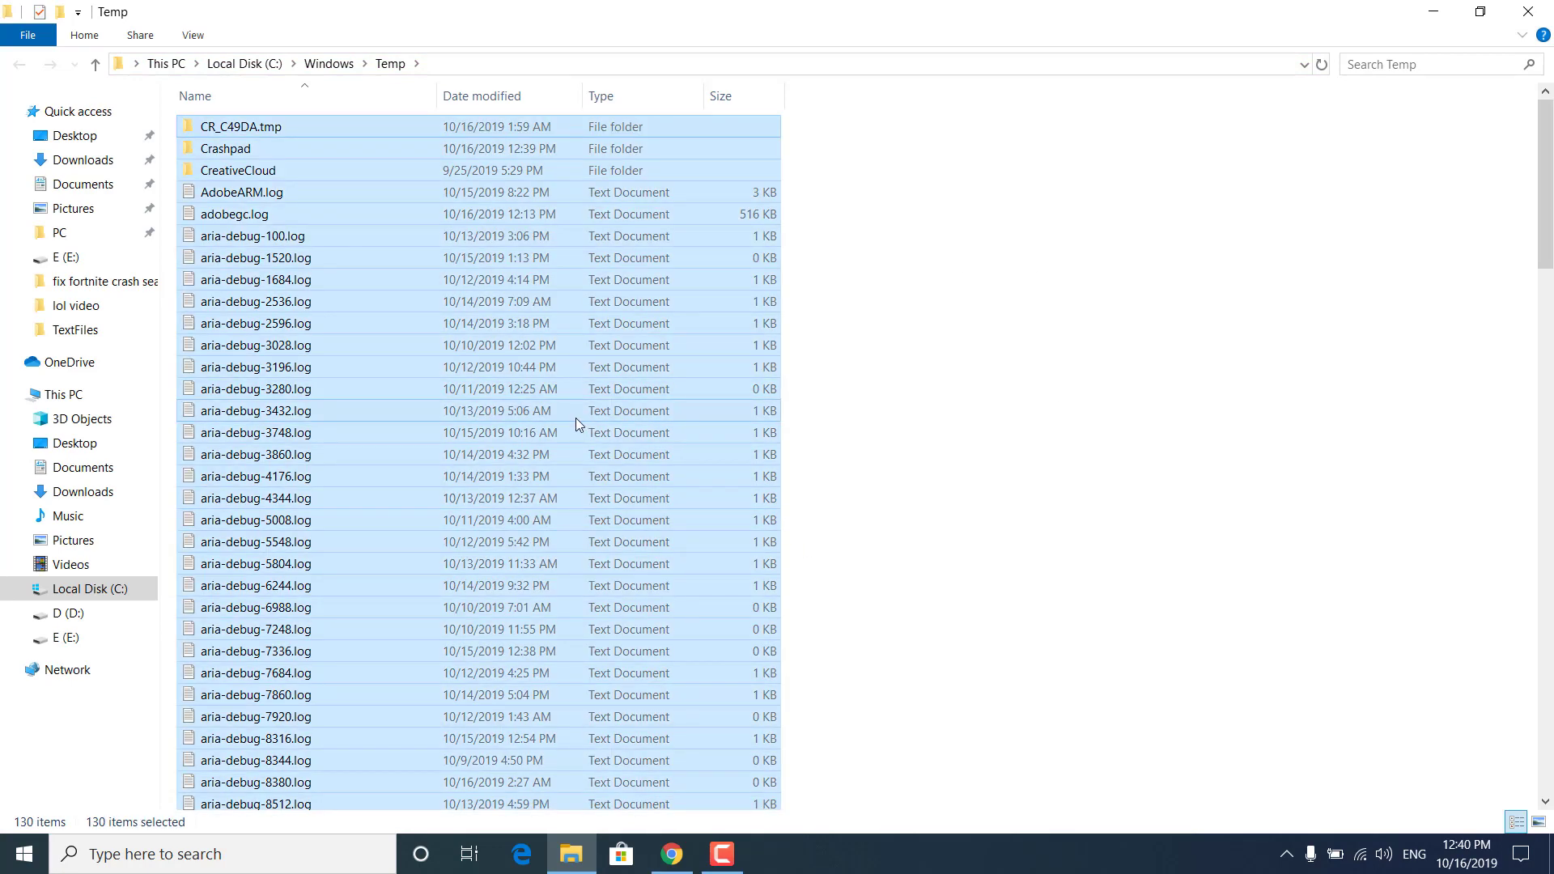
{"action": "key", "text": "Delete"}
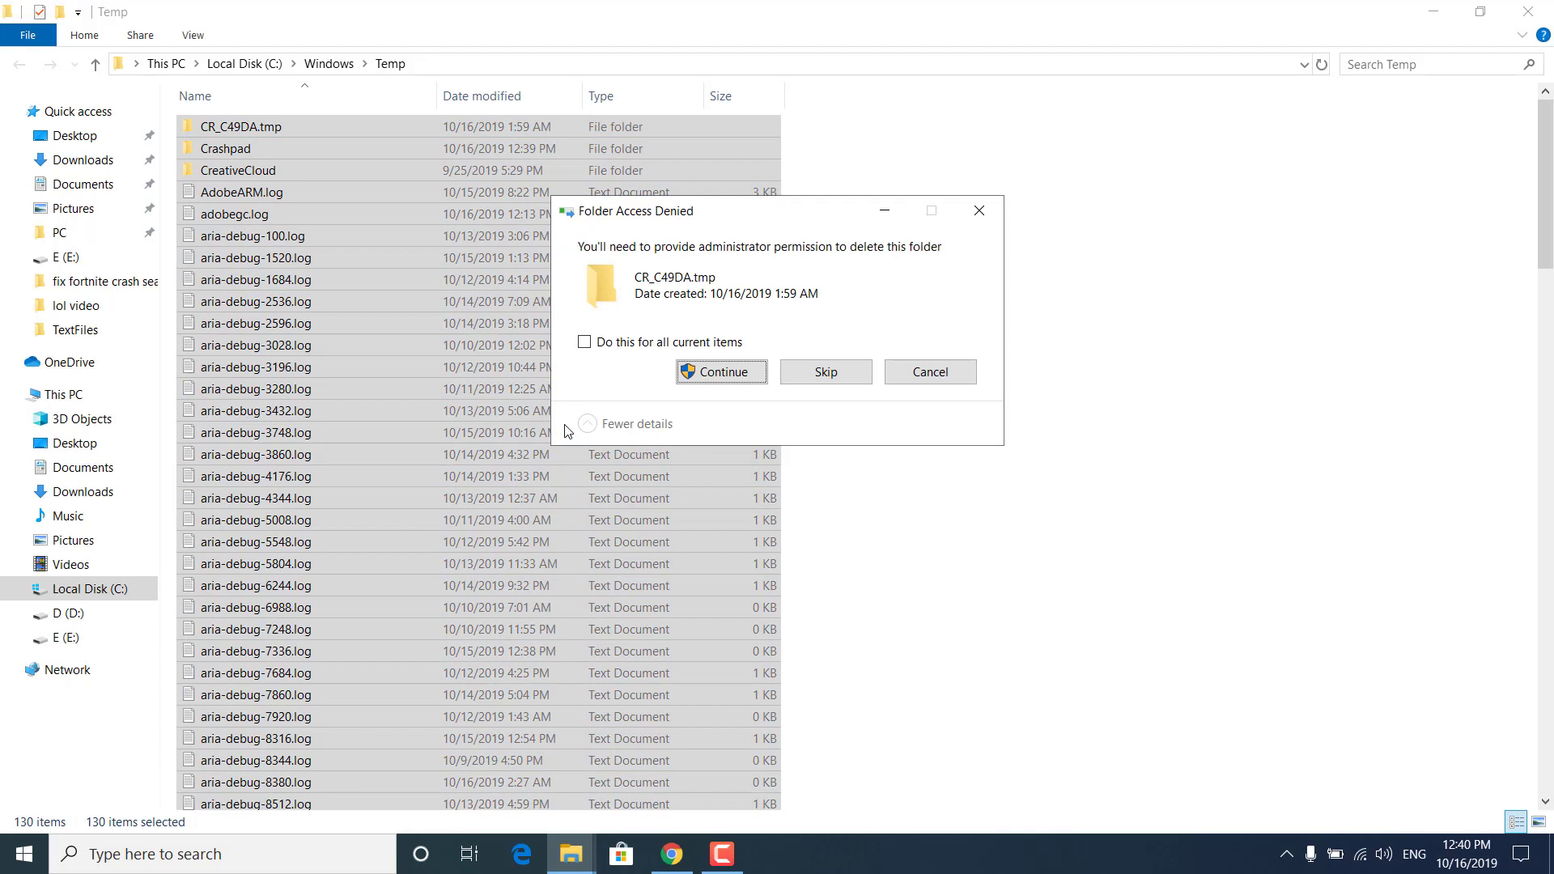
{"action": "left_click", "coordinate": [733, 380]}
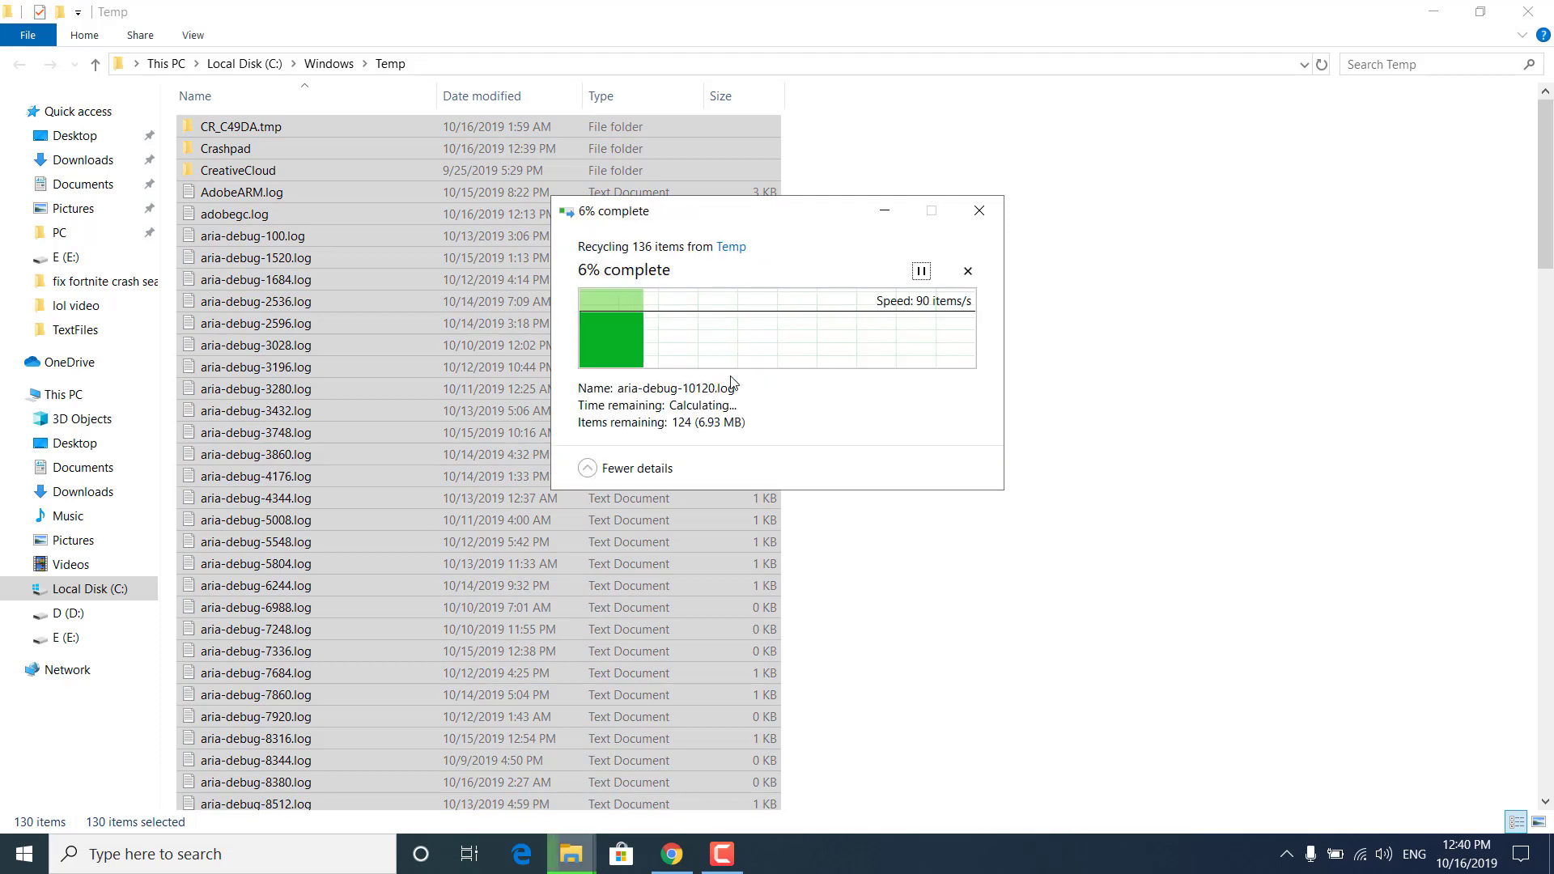
{"action": "left_click", "coordinate": [628, 395]}
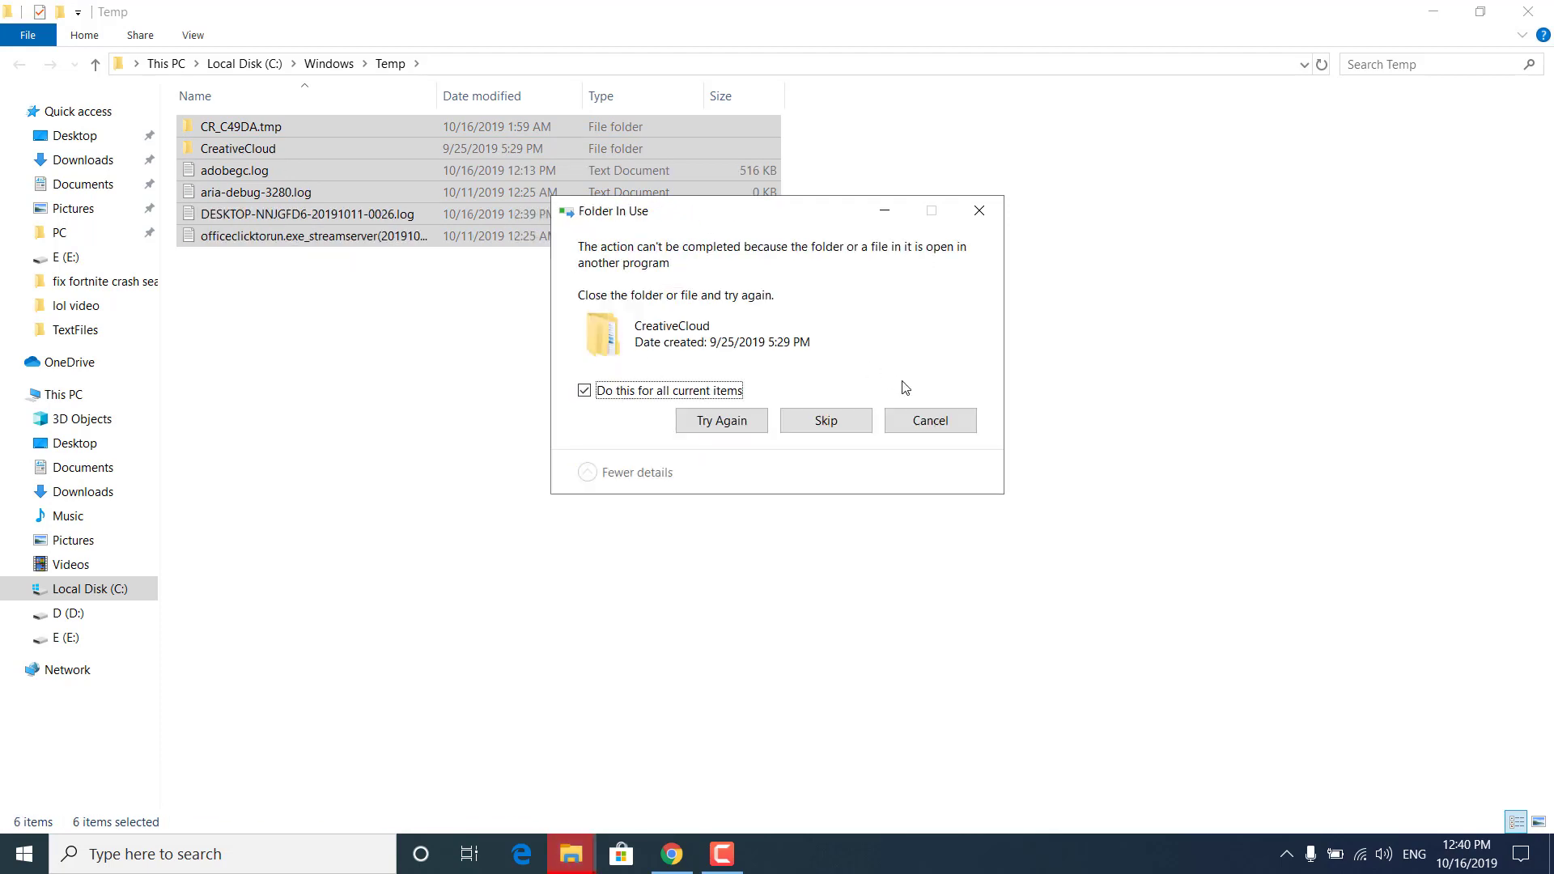
{"action": "left_click", "coordinate": [822, 421]}
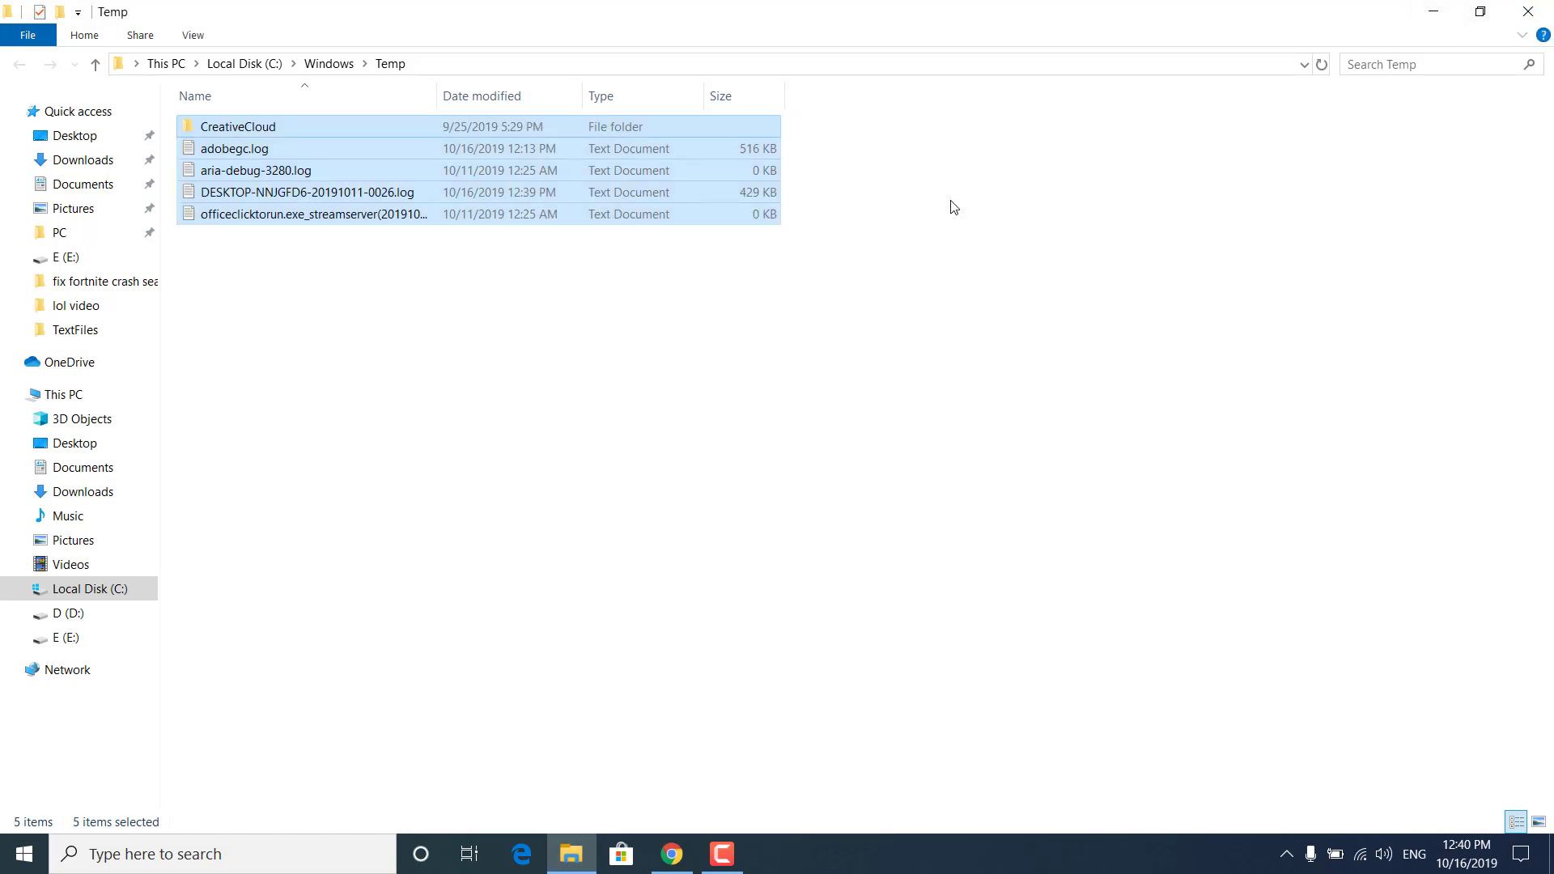
{"action": "left_click", "coordinate": [1528, 12]}
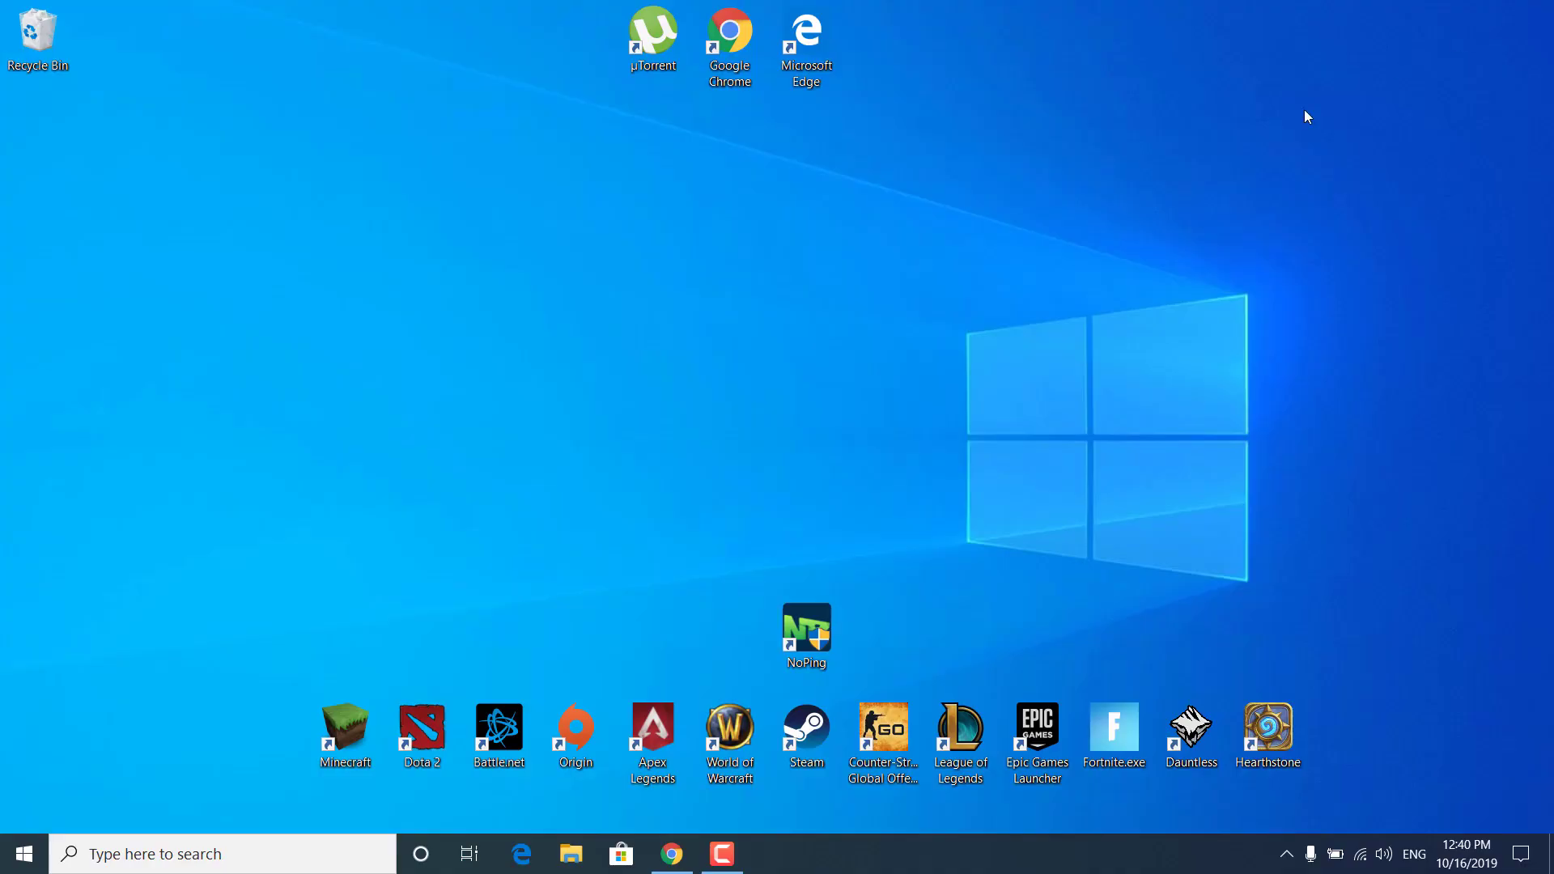
- Open the C:\Windows\Prefetch folder through Run with 'prefetch', granting access
{"action": "left_click", "coordinate": [336, 857]}
{"action": "type", "text": "run"}
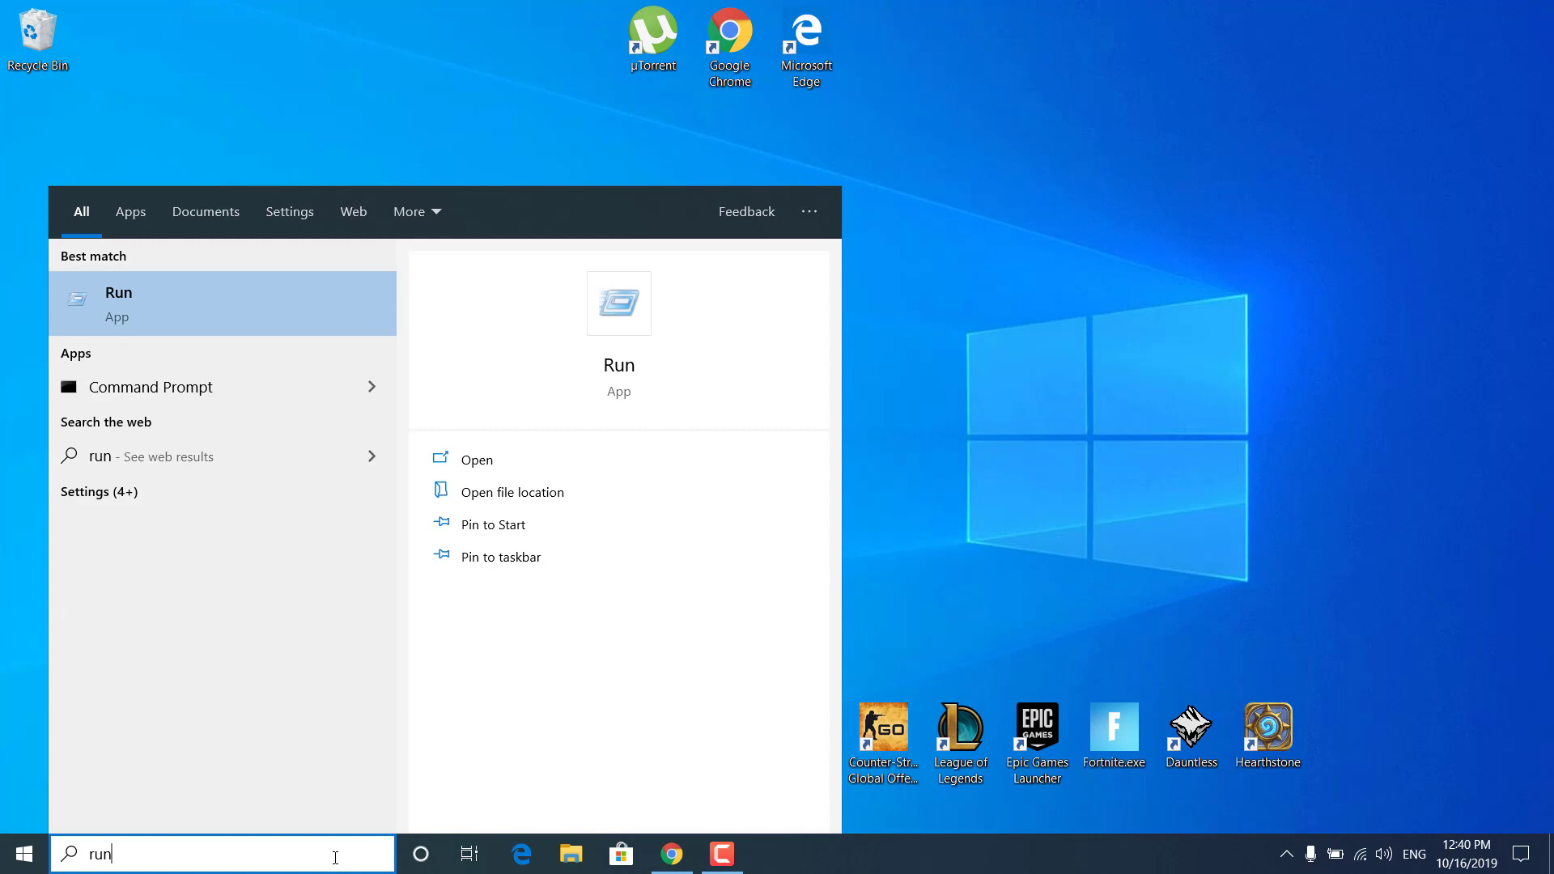
{"action": "key", "text": "Return"}
{"action": "type", "text": "pr"}
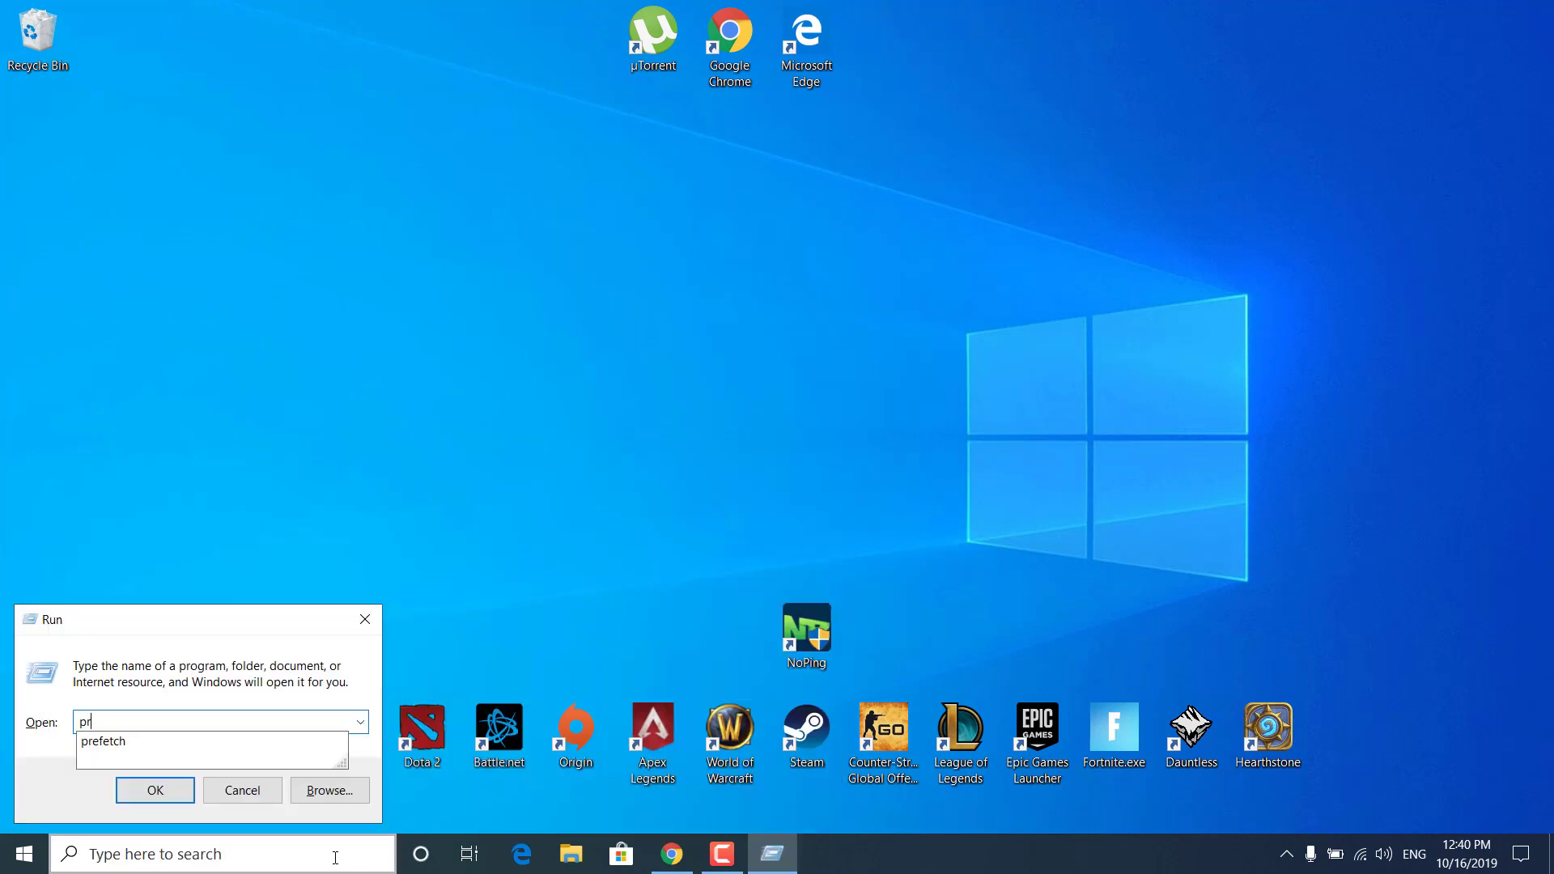
{"action": "type", "text": "efetch"}
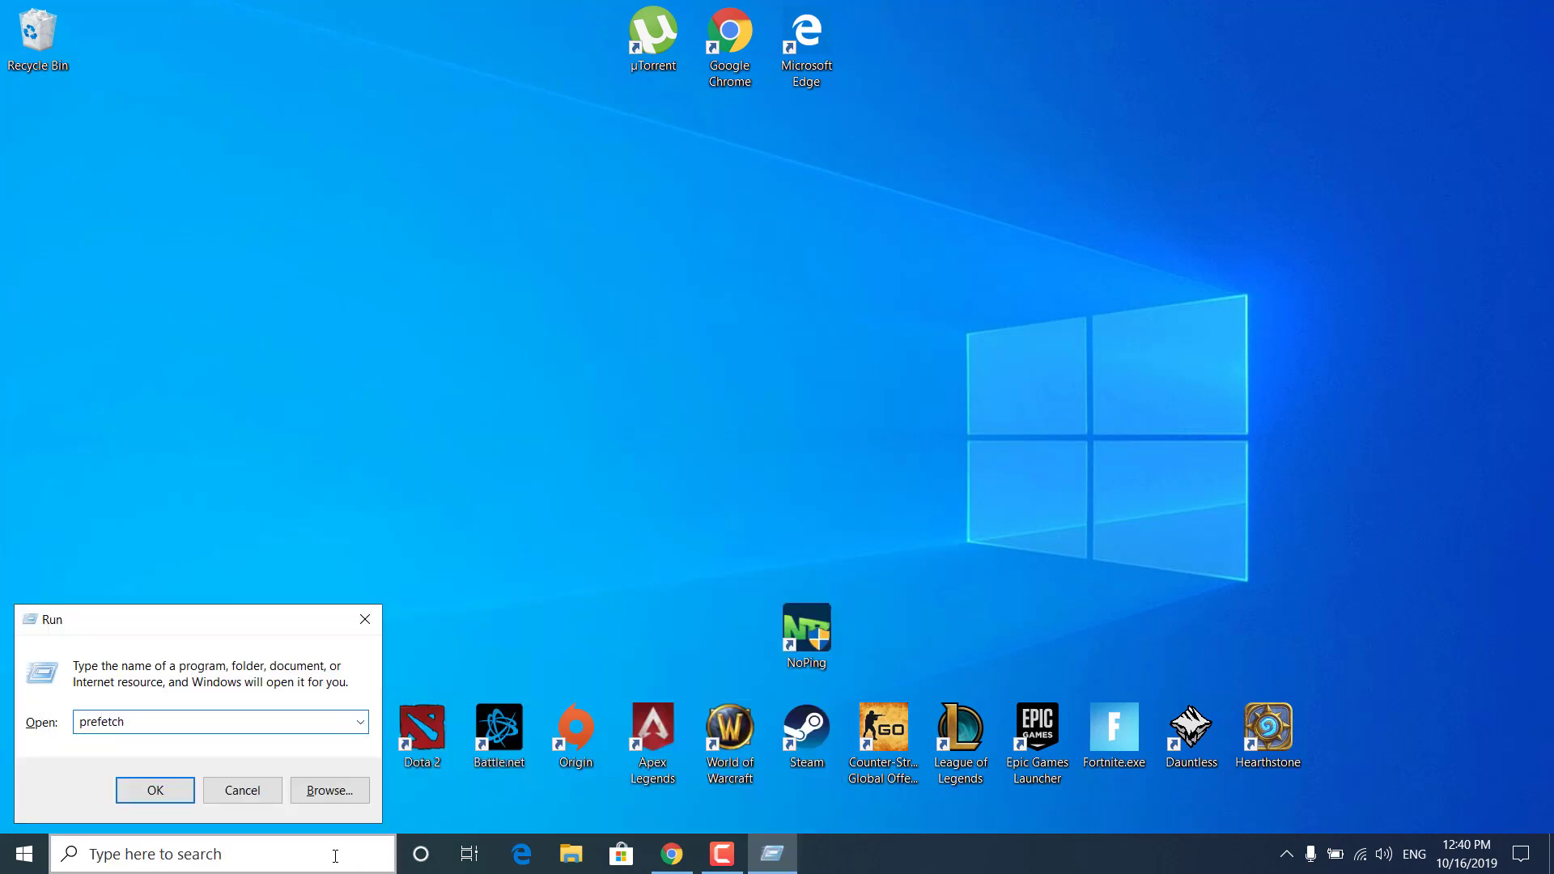
{"action": "left_click", "coordinate": [147, 789]}
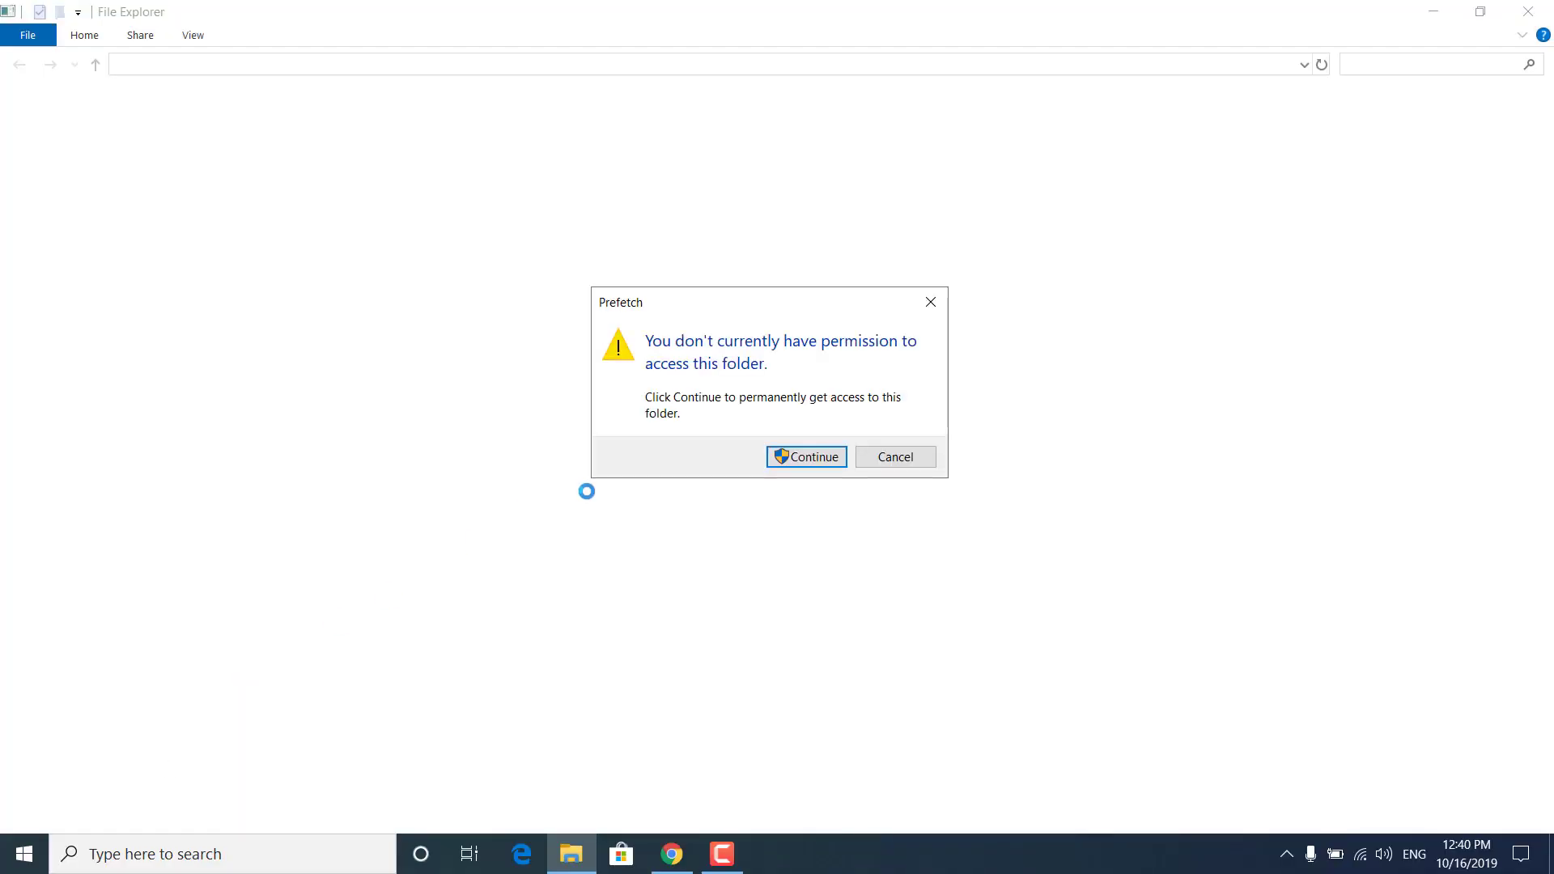
{"action": "left_click", "coordinate": [786, 460]}
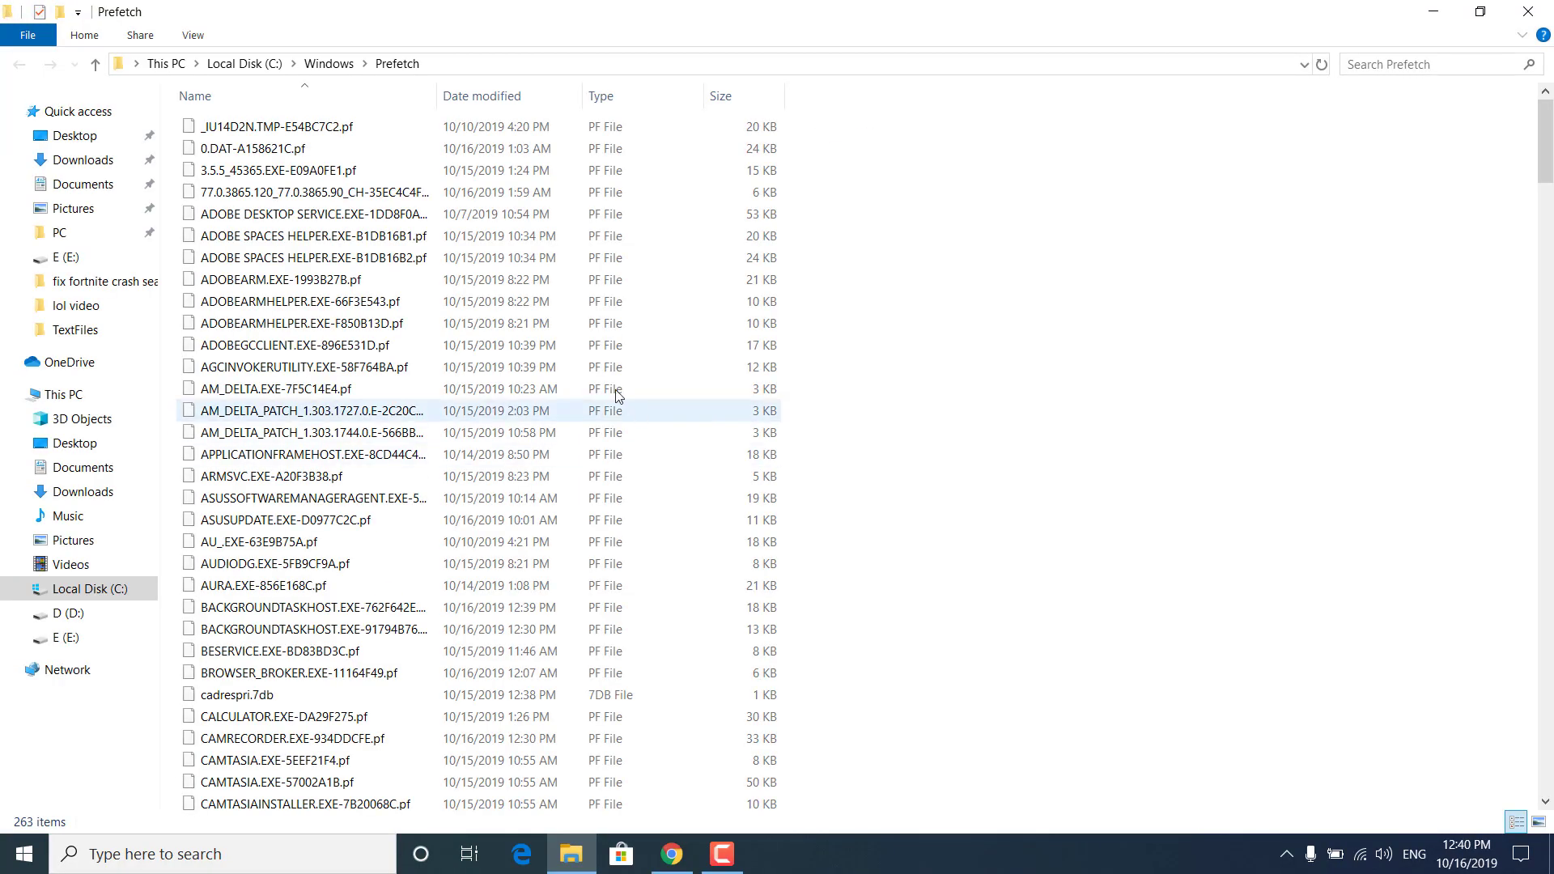
- Delete all Prefetch files, skipping the one file still in use
{"action": "left_click", "coordinate": [485, 410]}
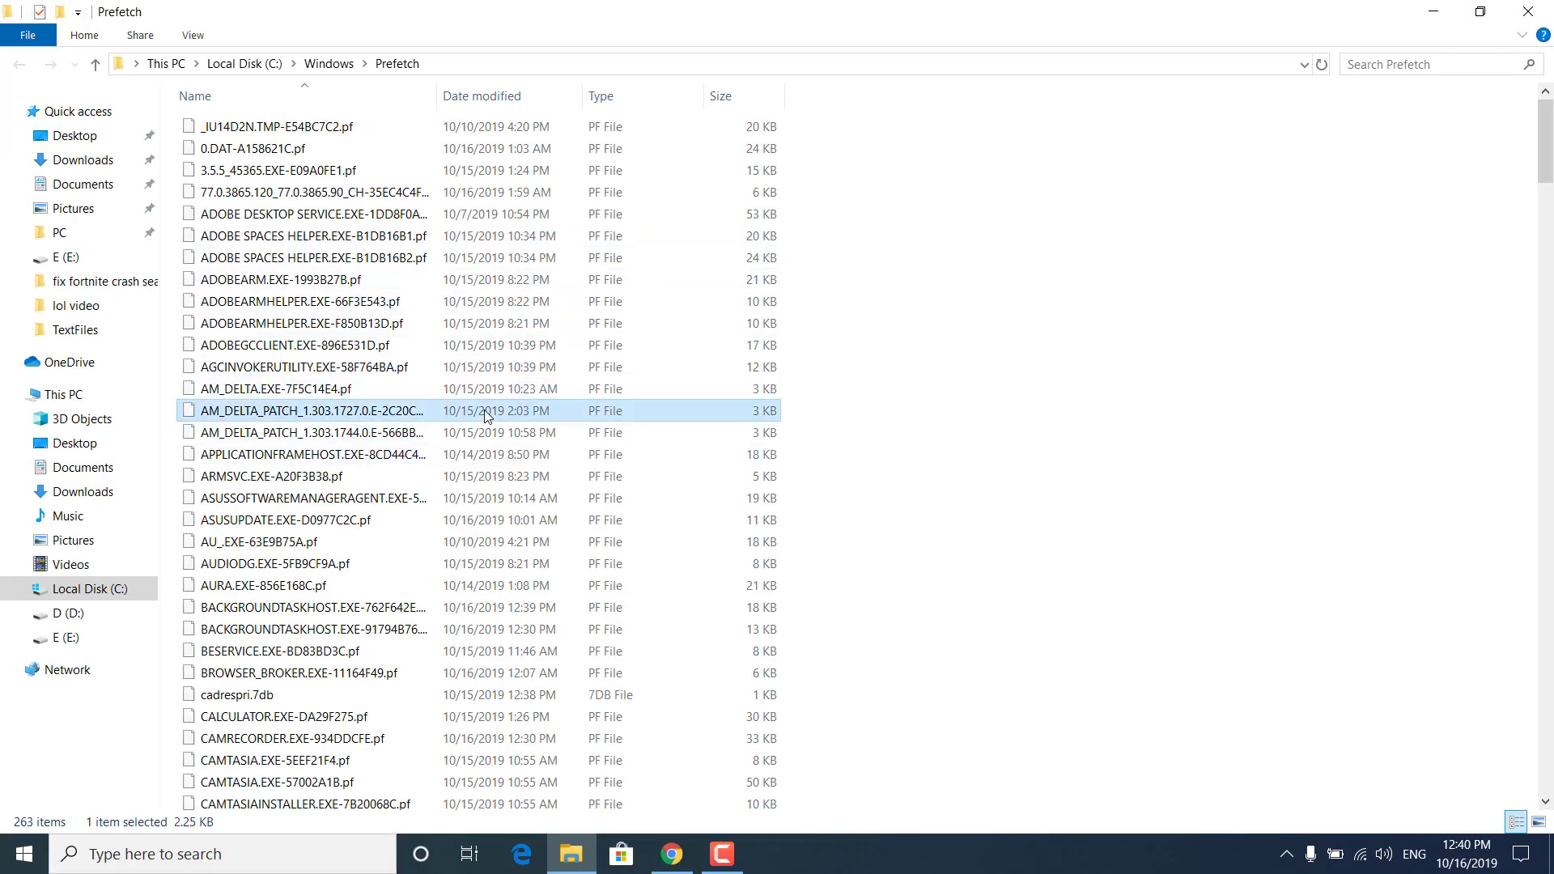
{"action": "key", "text": "ctrl+a"}
{"action": "scroll", "coordinate": [606, 470], "scroll_direction": "down", "scroll_amount": 1}
{"action": "scroll", "coordinate": [603, 502], "scroll_direction": "down", "scroll_amount": 4}
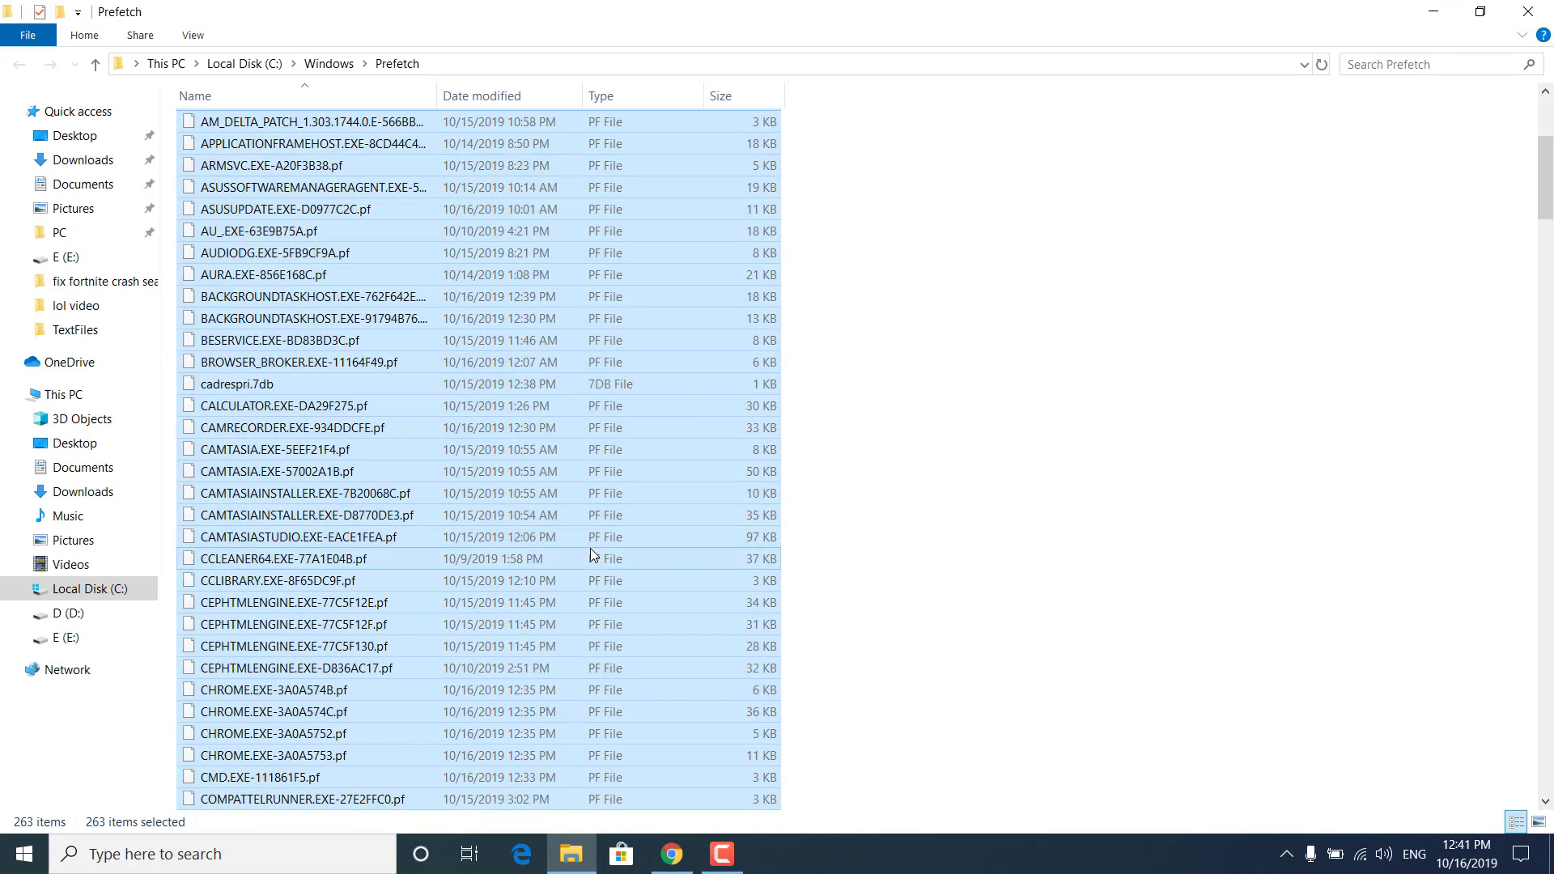
{"action": "key", "text": "Delete"}
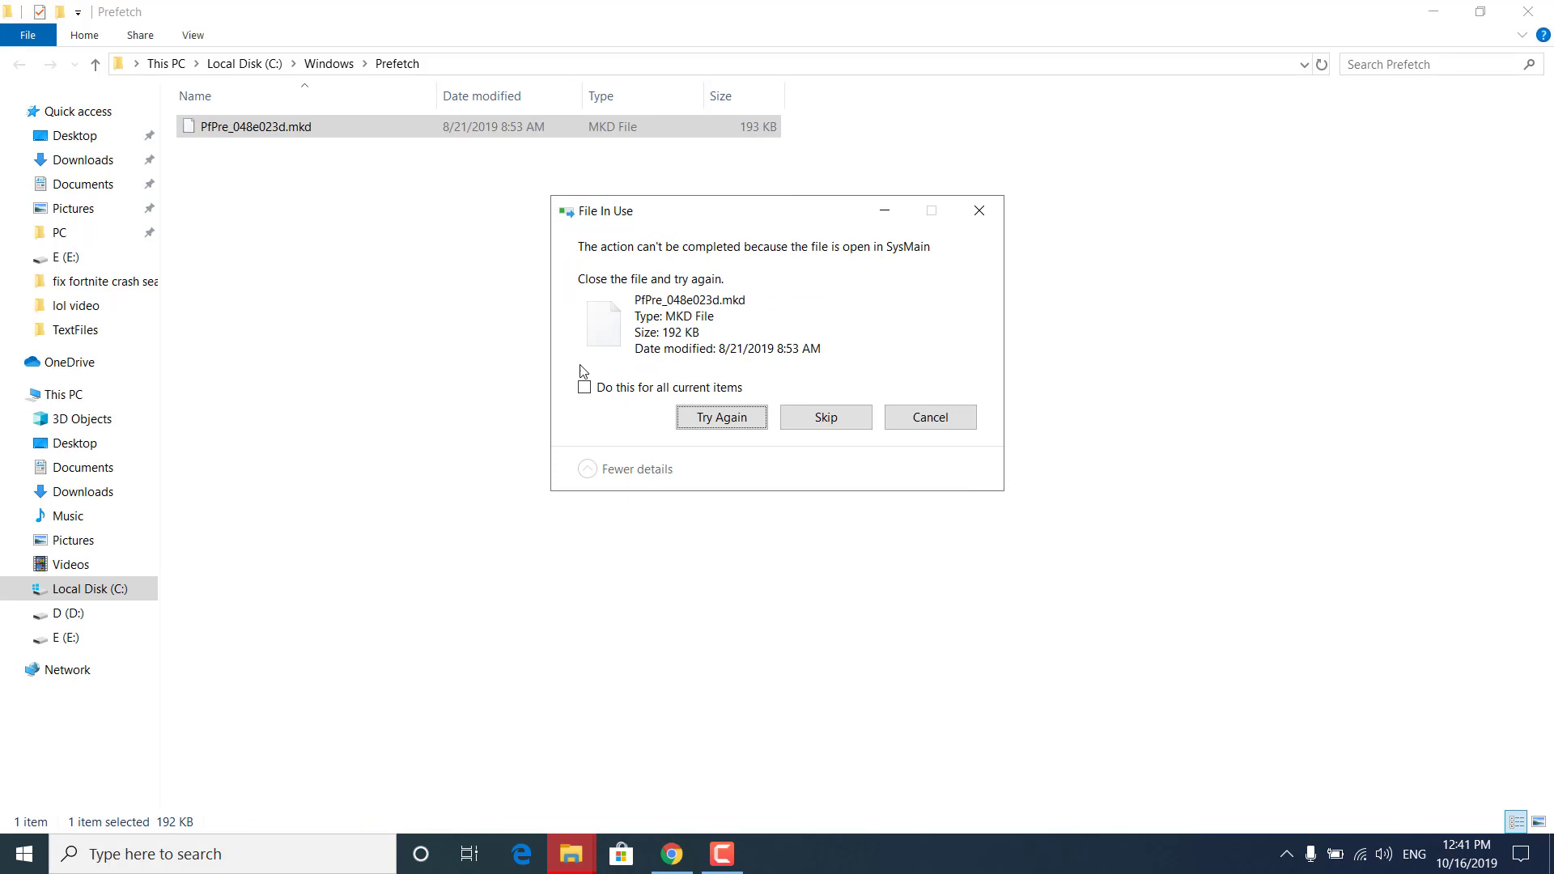
{"action": "left_click", "coordinate": [584, 387]}
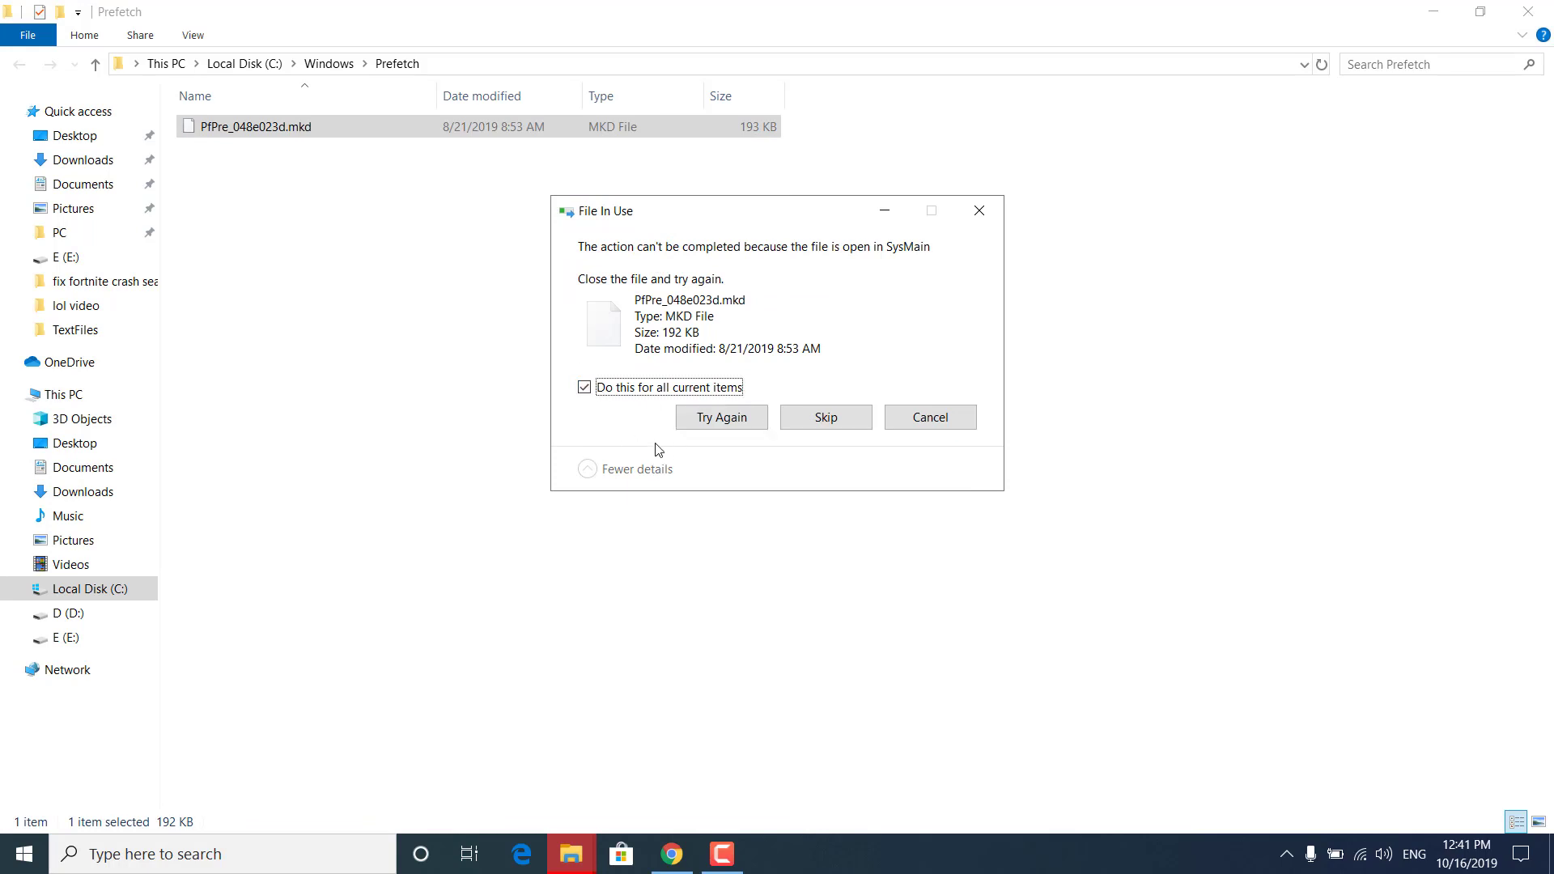
{"action": "left_click", "coordinate": [801, 426]}
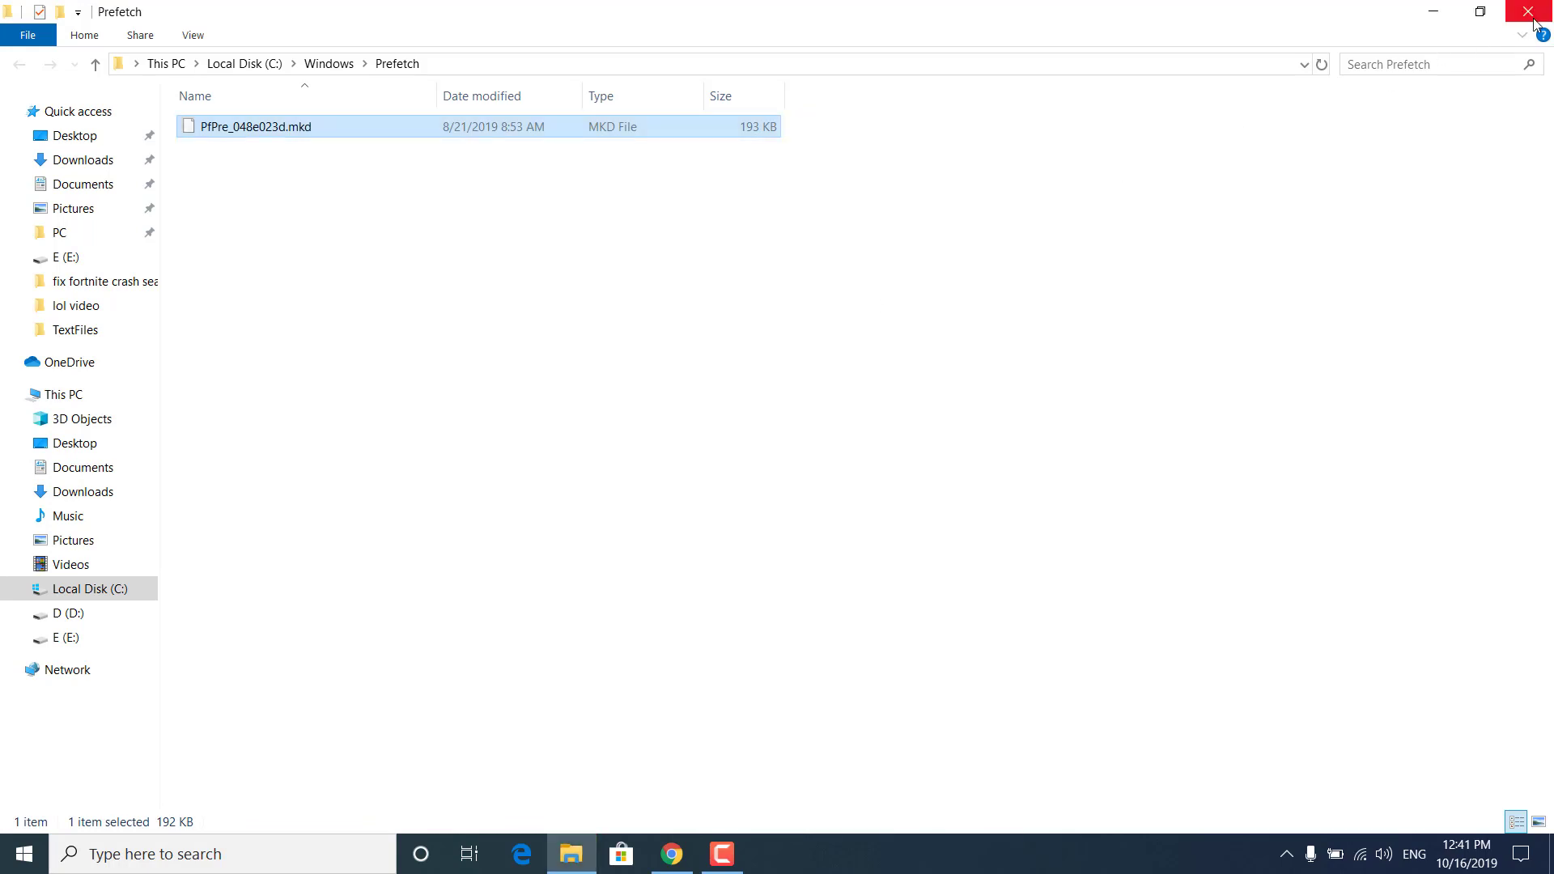